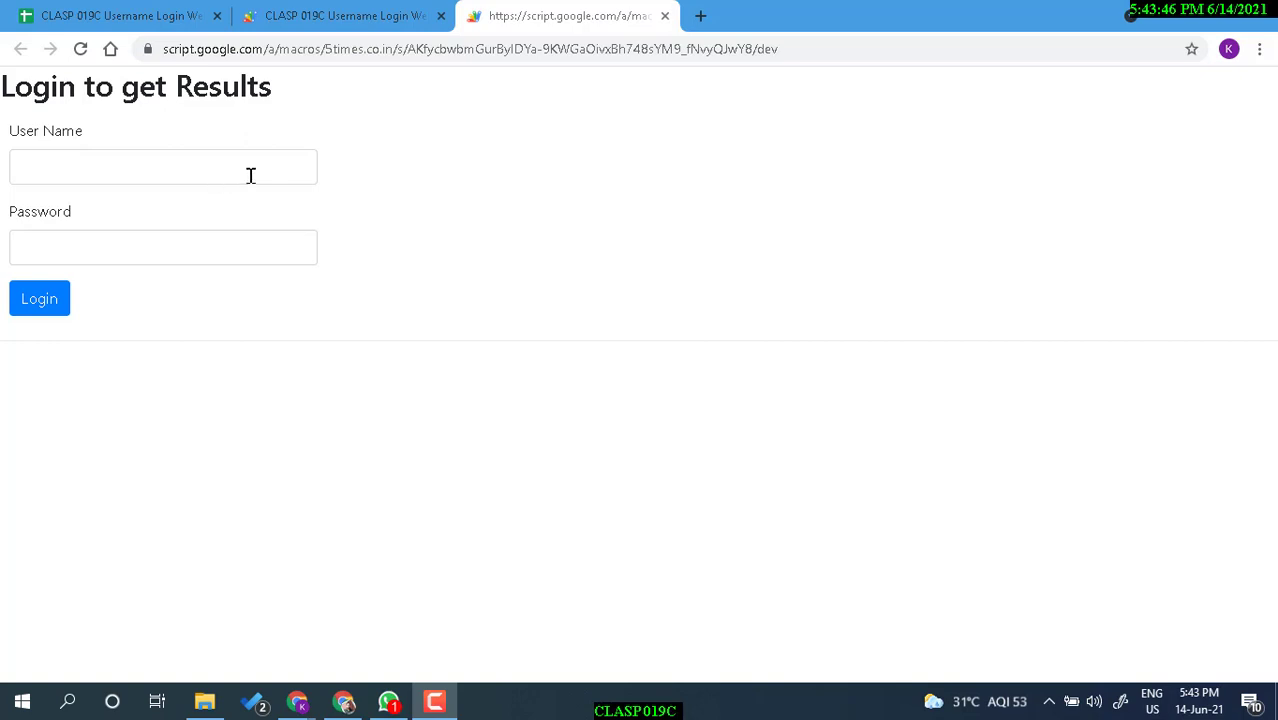
# Log in with the sample student's user name and password to show their Mukundapur College grades.
pyautogui.click(282, 161)
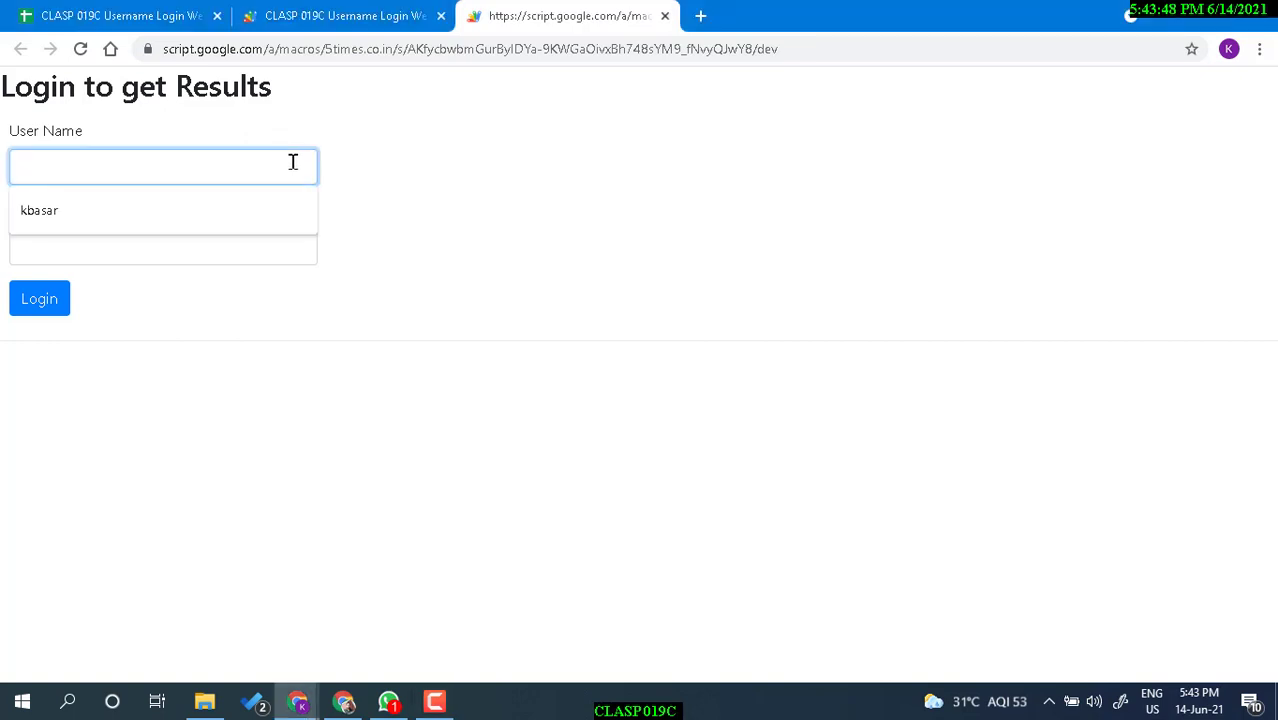
pyautogui.click(406, 166)
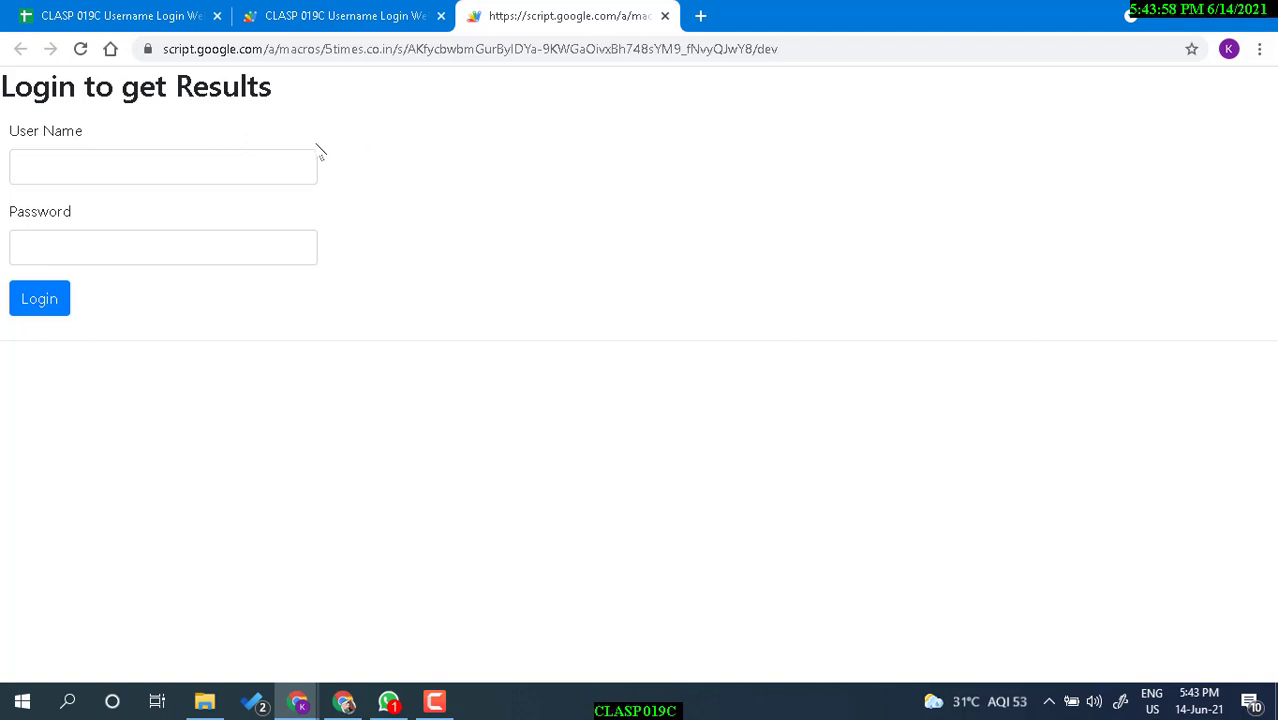
pyautogui.click(114, 176)
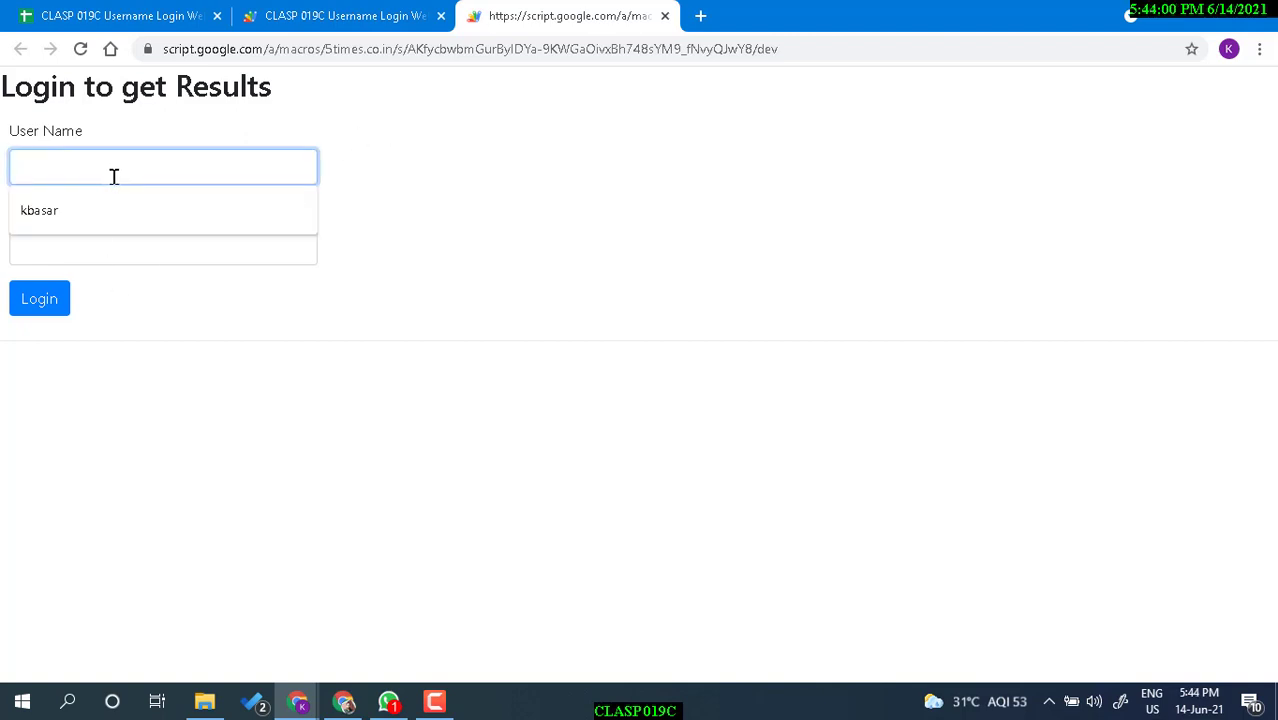
pyautogui.write('ABC')
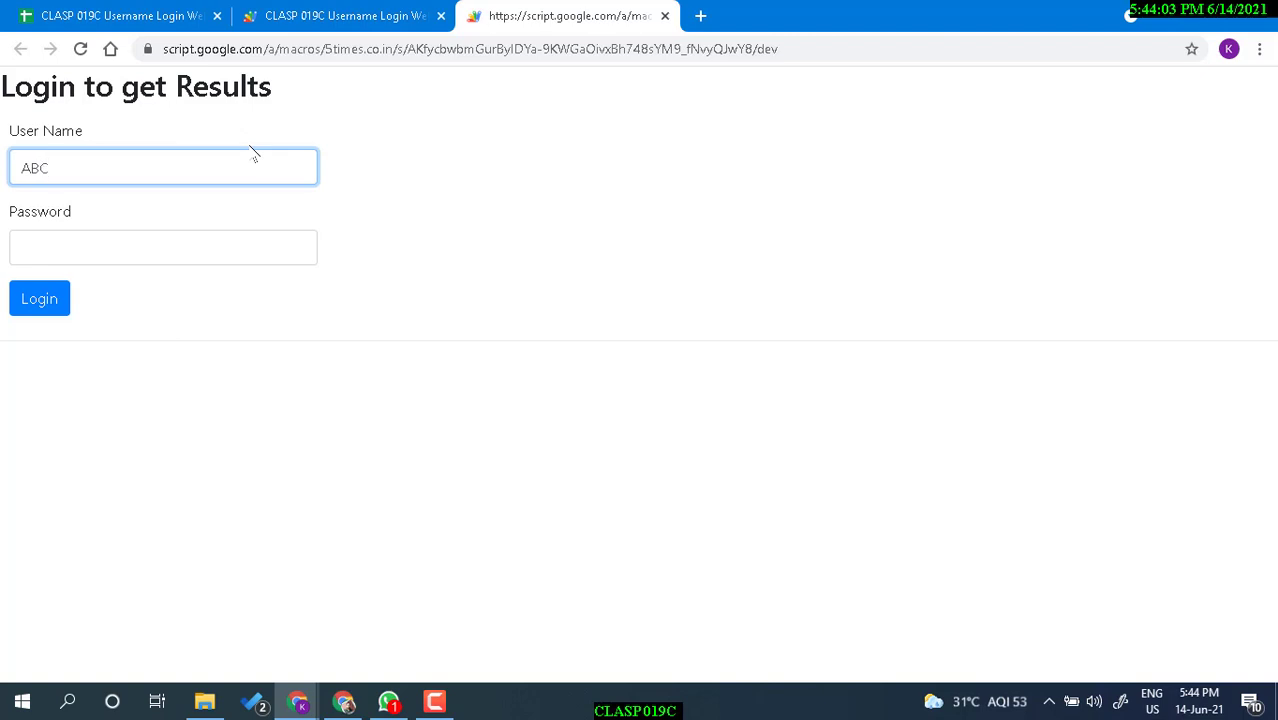
pyautogui.click(221, 253)
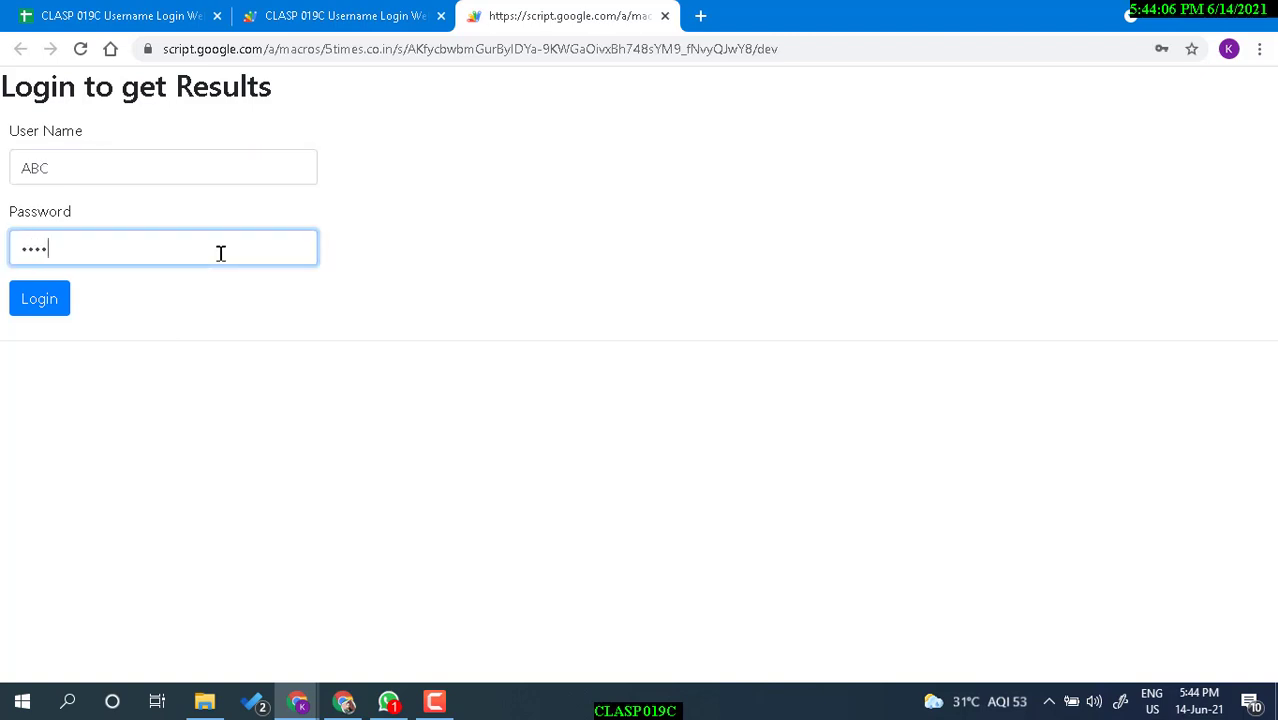
pyautogui.click(56, 306)
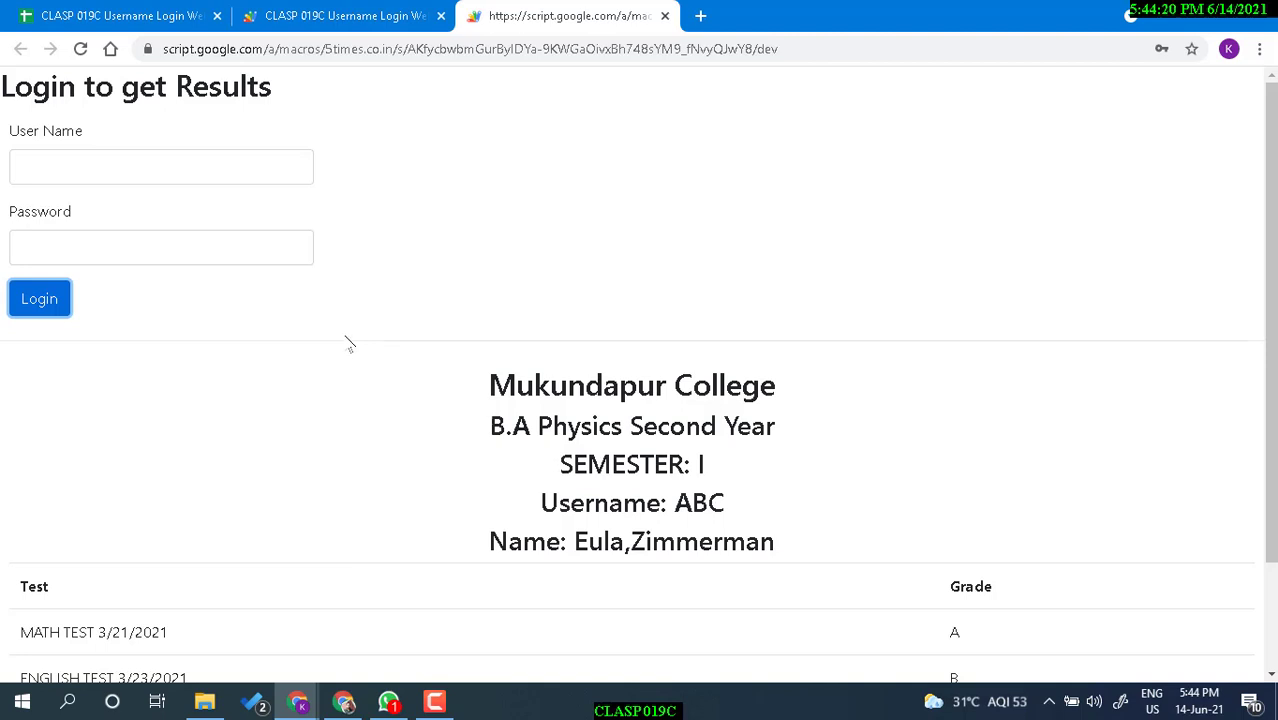
pyautogui.scroll(-3, 442, 414)
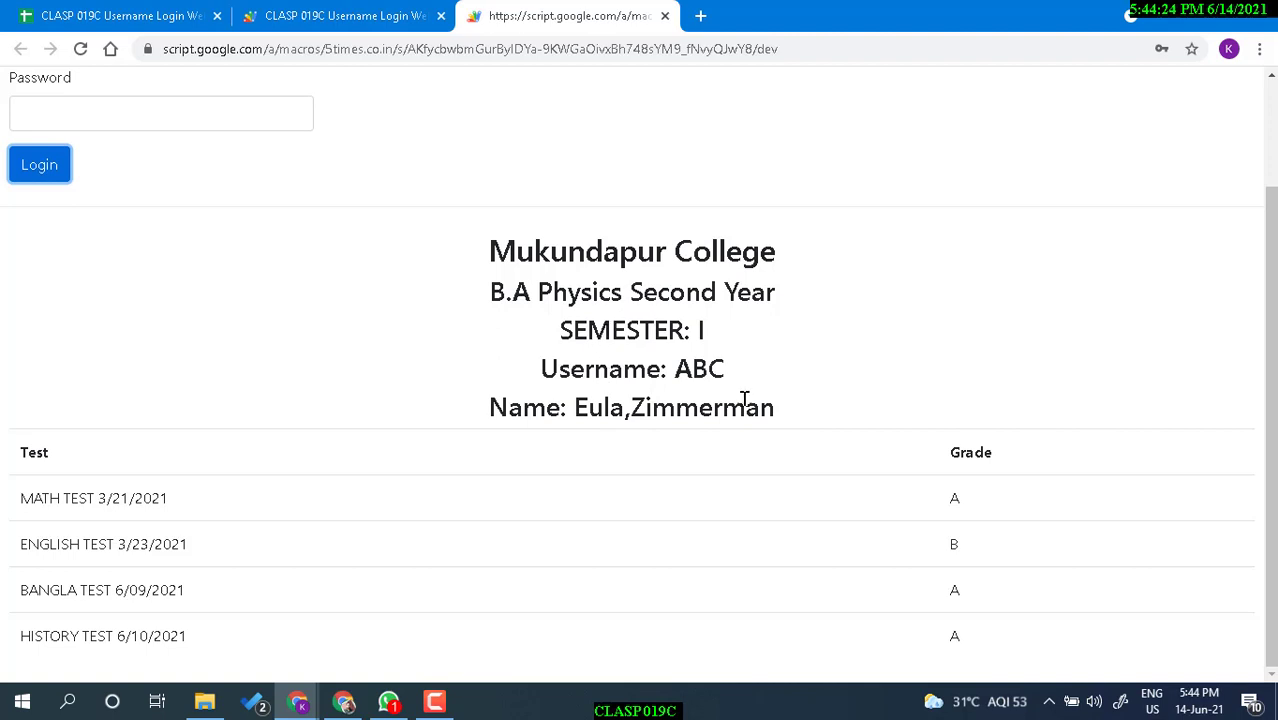
pyautogui.moveTo(494, 250); pyautogui.dragTo(897, 408)
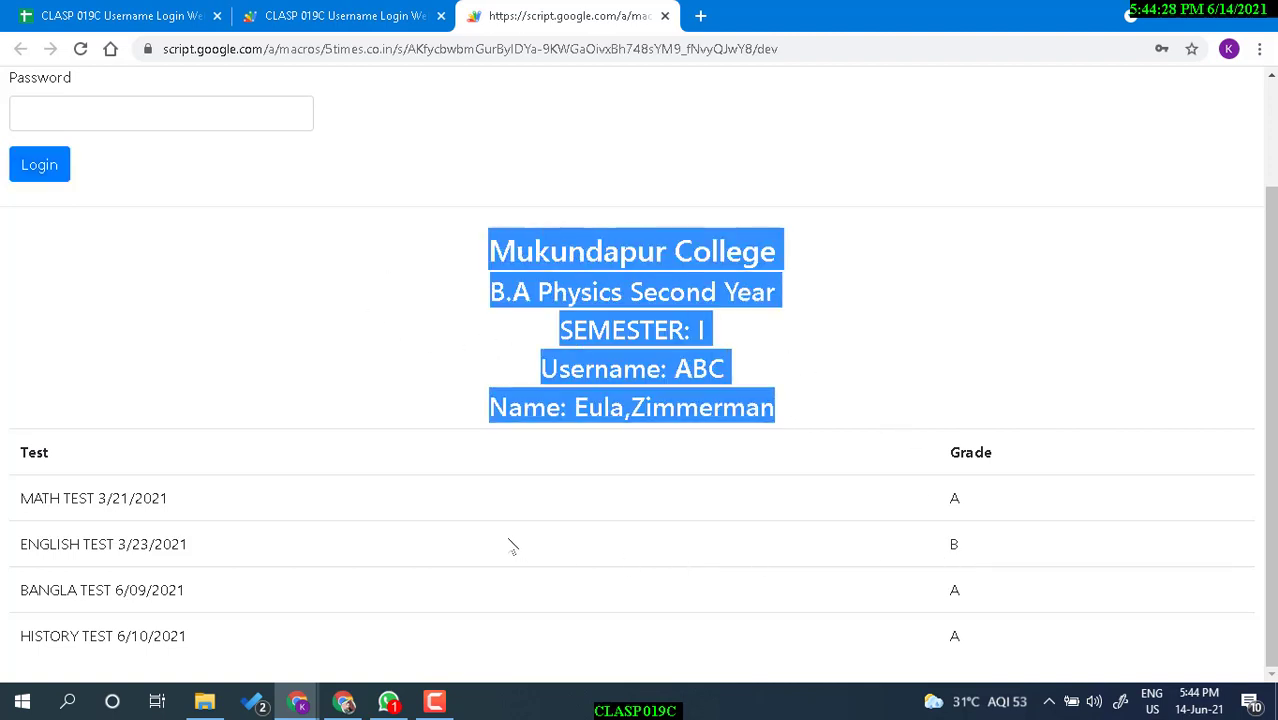
pyautogui.click(660, 346)
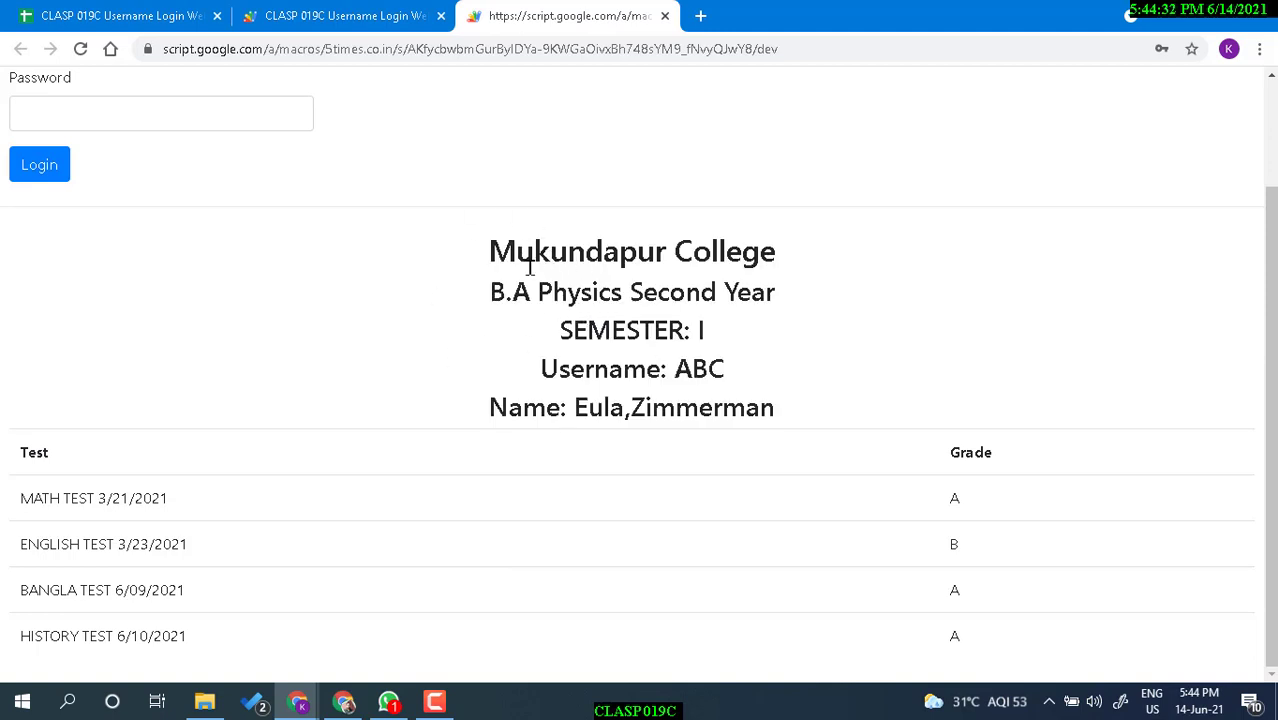
pyautogui.tripleClick(573, 251)
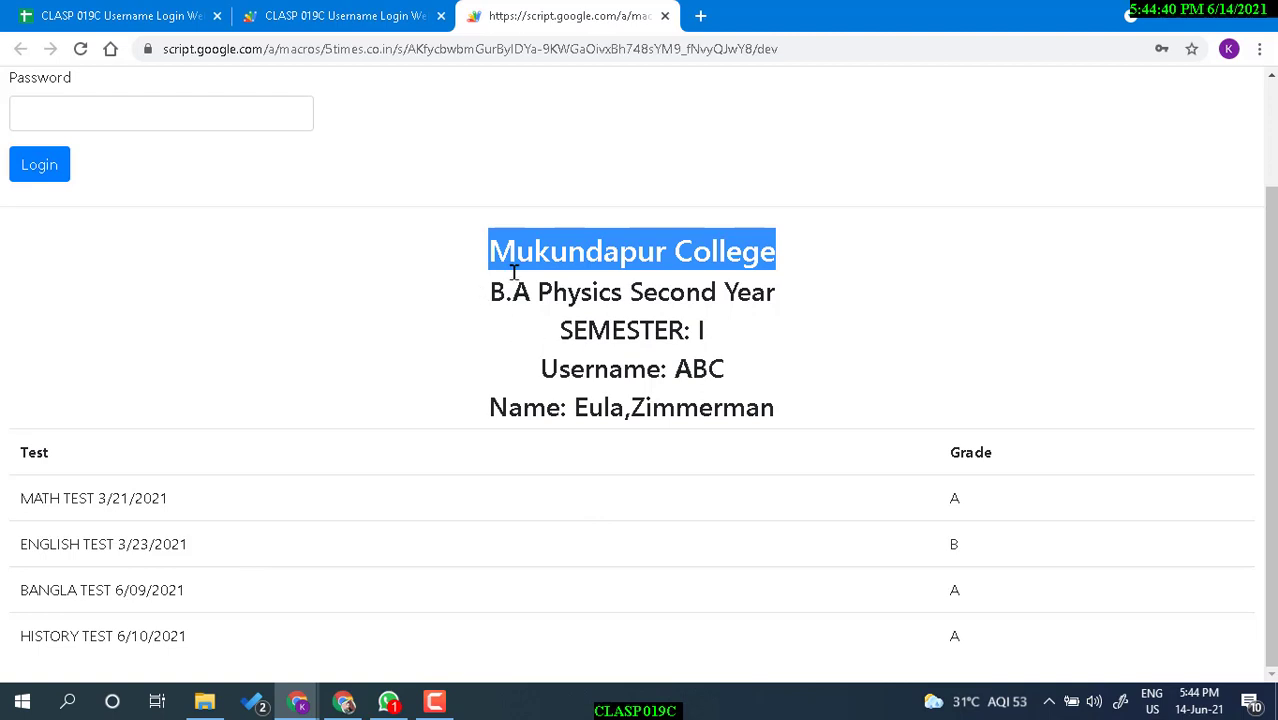
pyautogui.click(470, 262)
pyautogui.moveTo(470, 262); pyautogui.dragTo(1037, 255)
pyautogui.moveTo(492, 297); pyautogui.dragTo(797, 303)
pyautogui.click(560, 294)
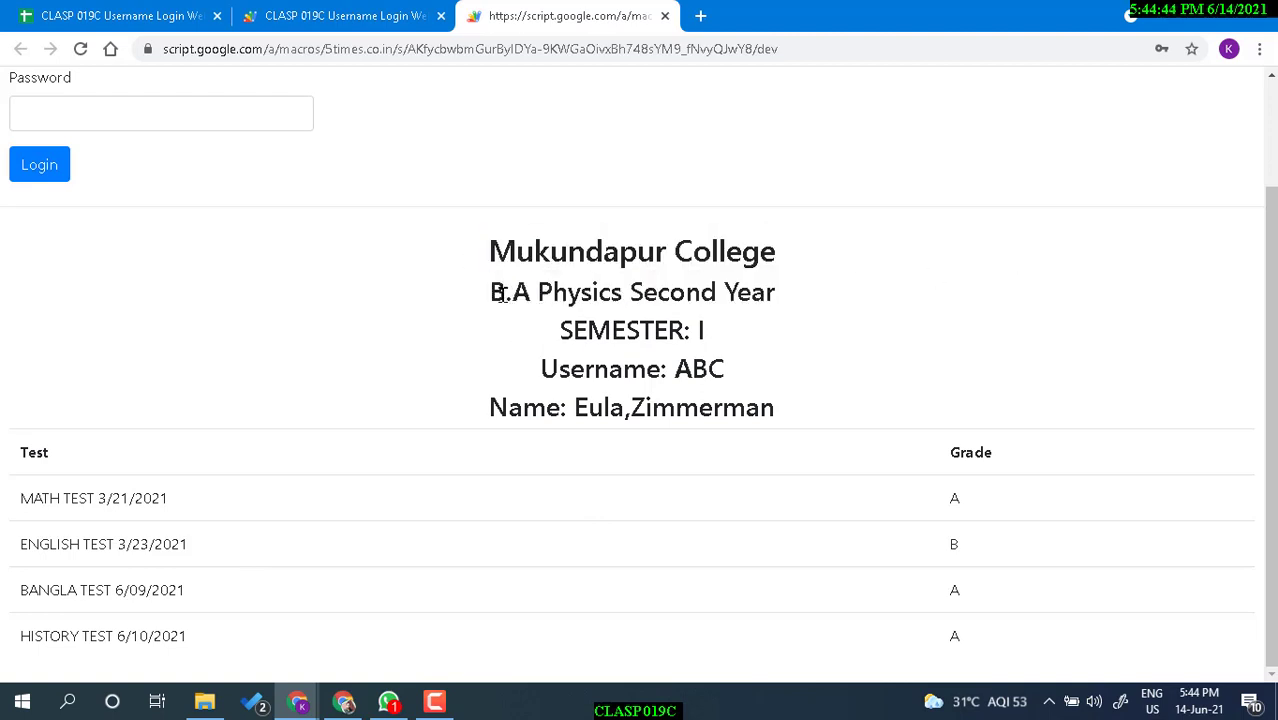
pyautogui.doubleClick(500, 292)
pyautogui.moveTo(578, 292); pyautogui.dragTo(620, 292)
pyautogui.doubleClick(565, 297)
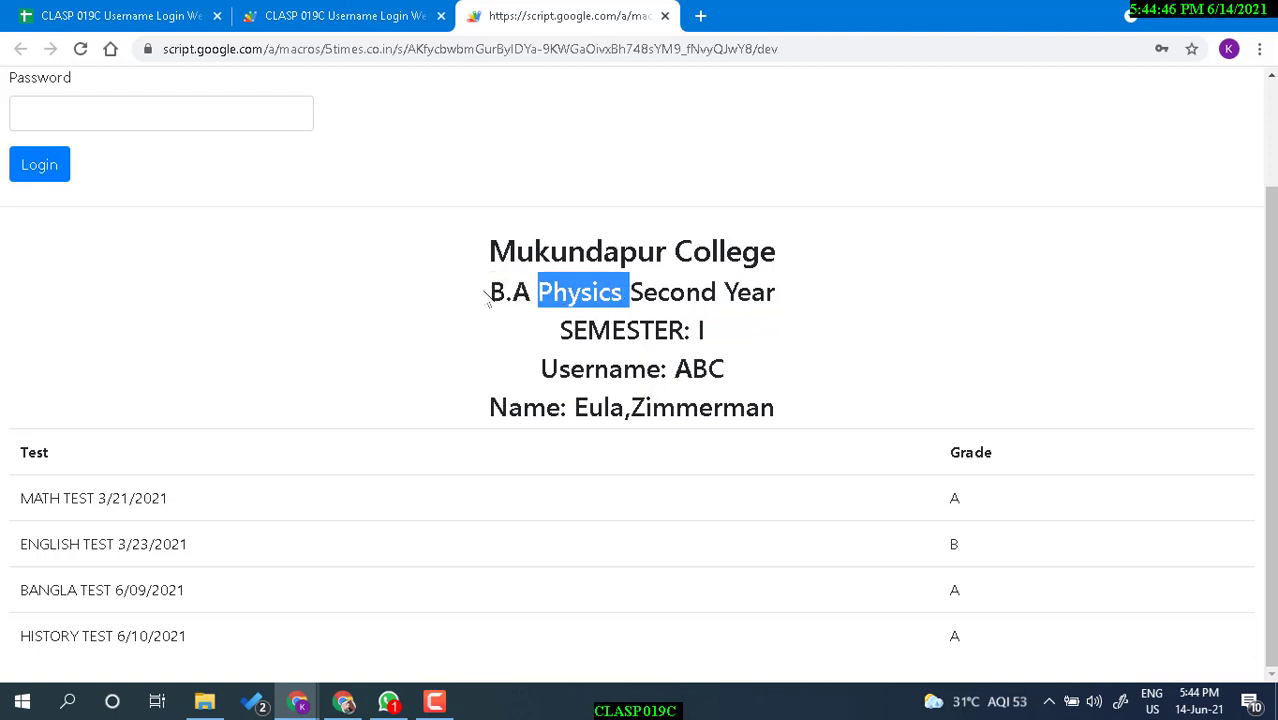
pyautogui.click(807, 297)
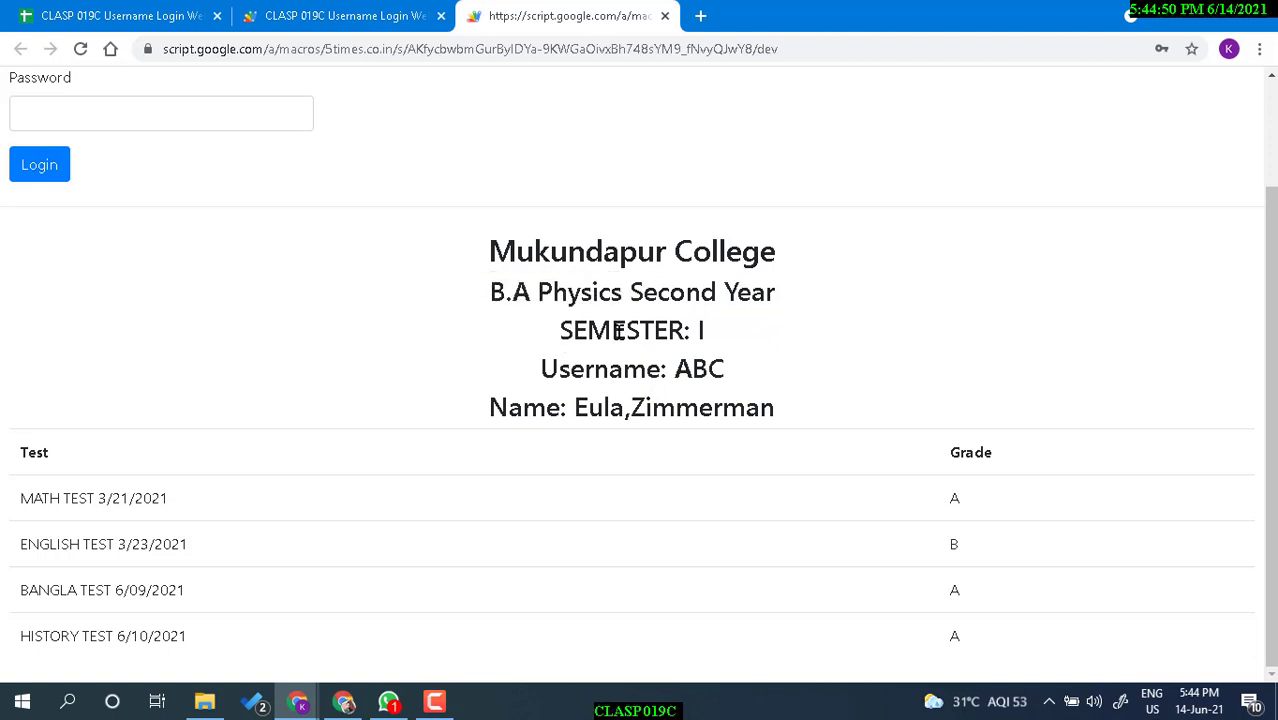
pyautogui.tripleClick(619, 330)
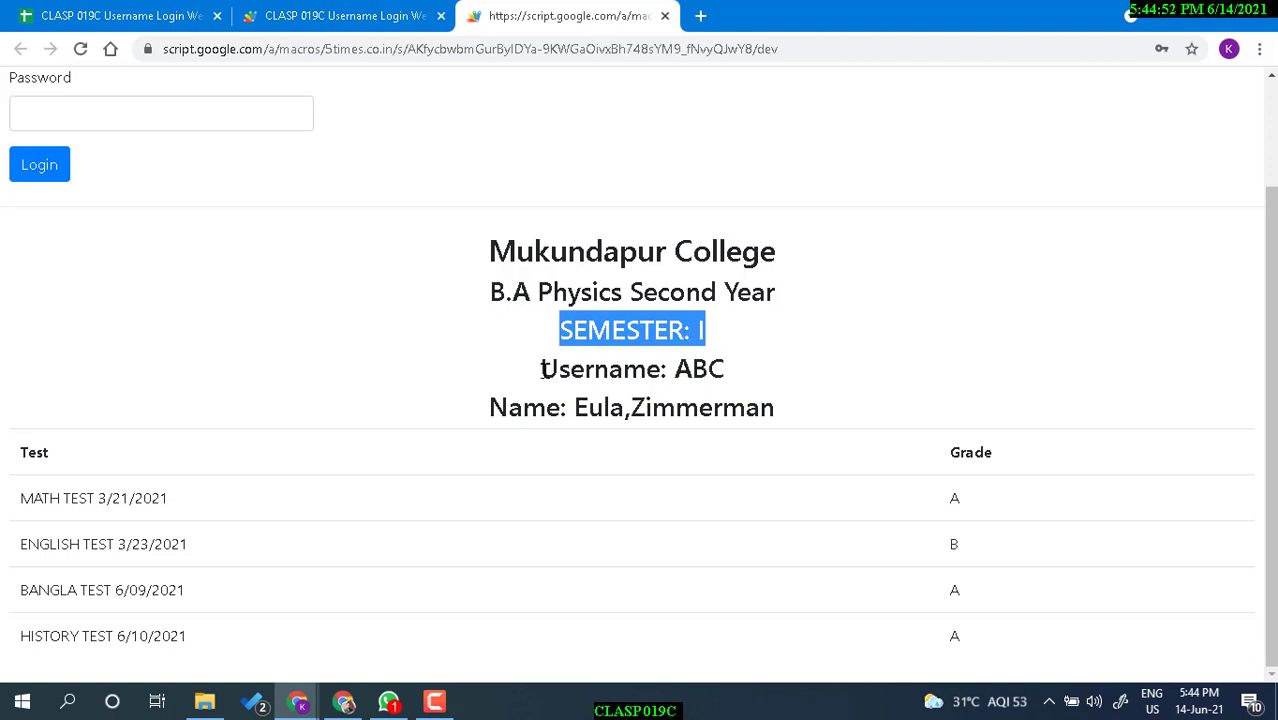
pyautogui.moveTo(541, 369); pyautogui.dragTo(708, 371)
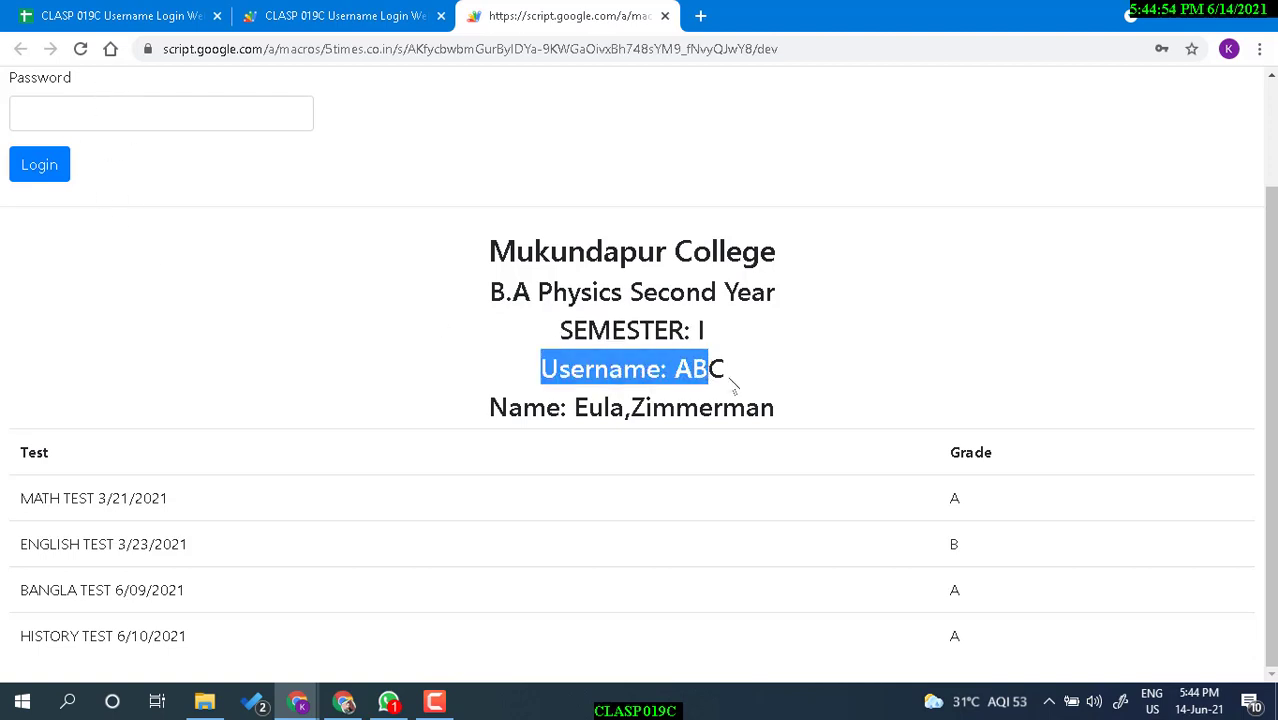
pyautogui.click(731, 381)
pyautogui.tripleClick(513, 407)
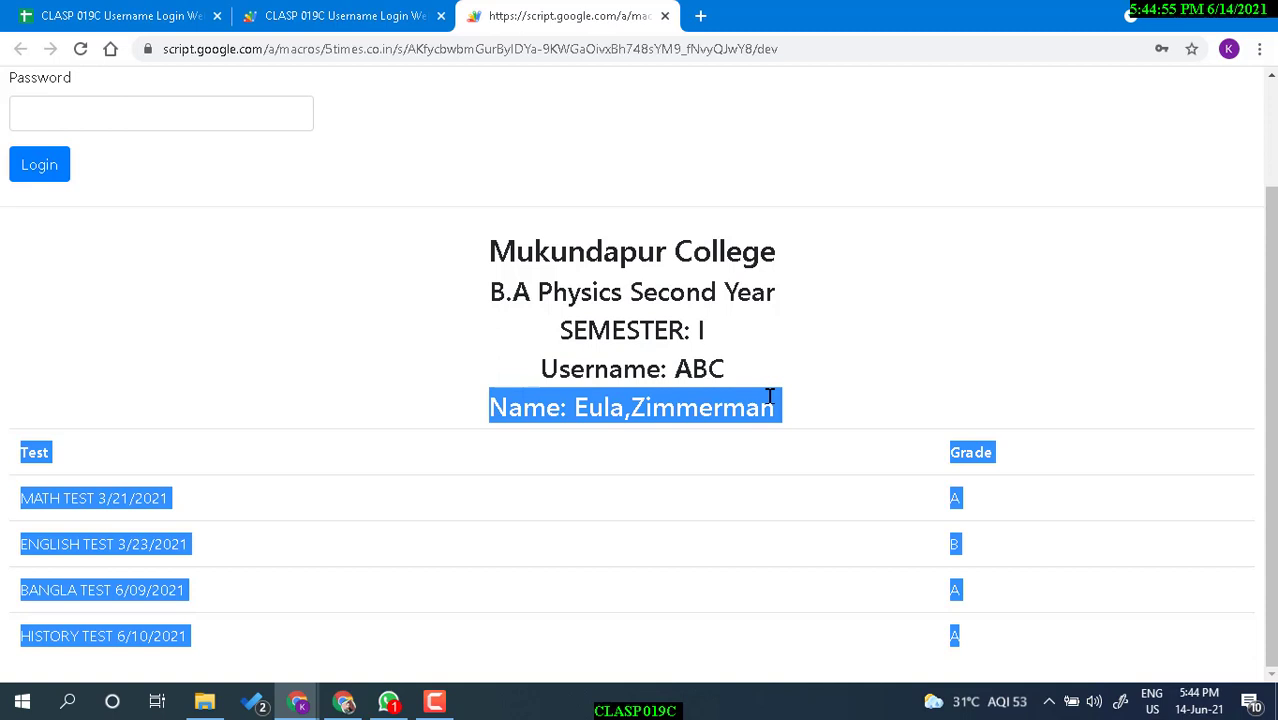
pyautogui.click(586, 411)
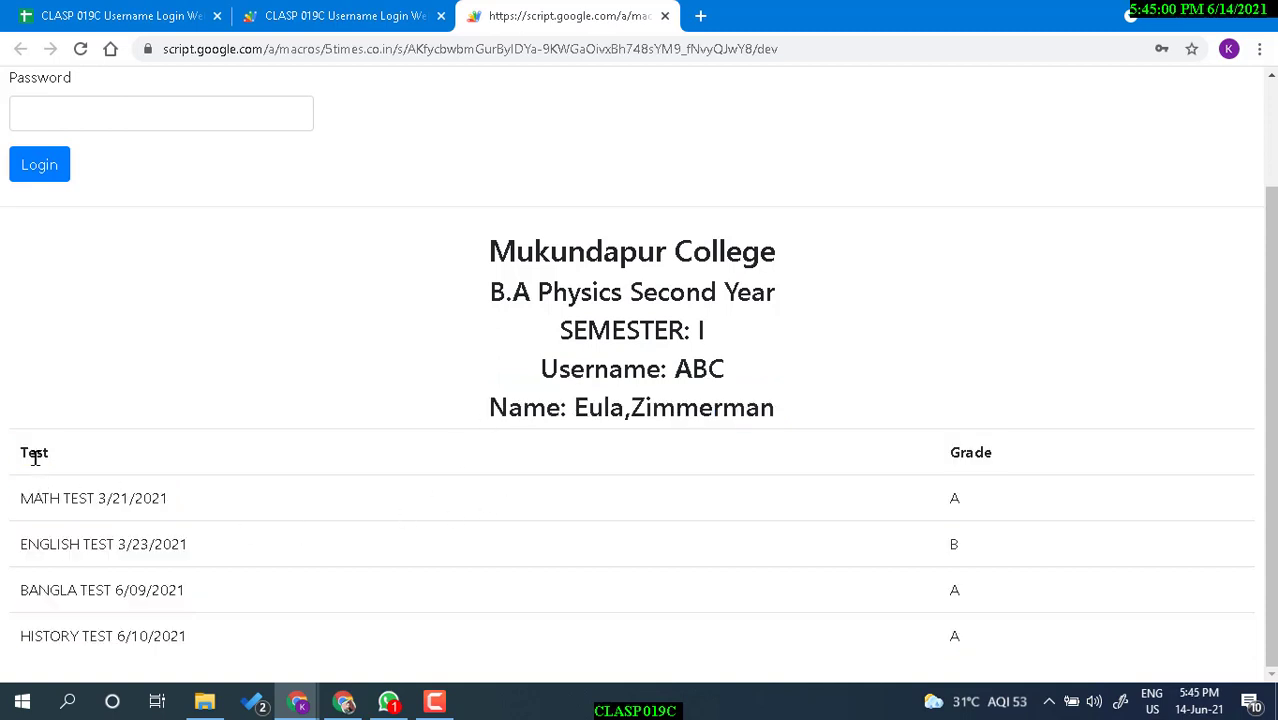
pyautogui.moveTo(20, 497); pyautogui.dragTo(185, 500)
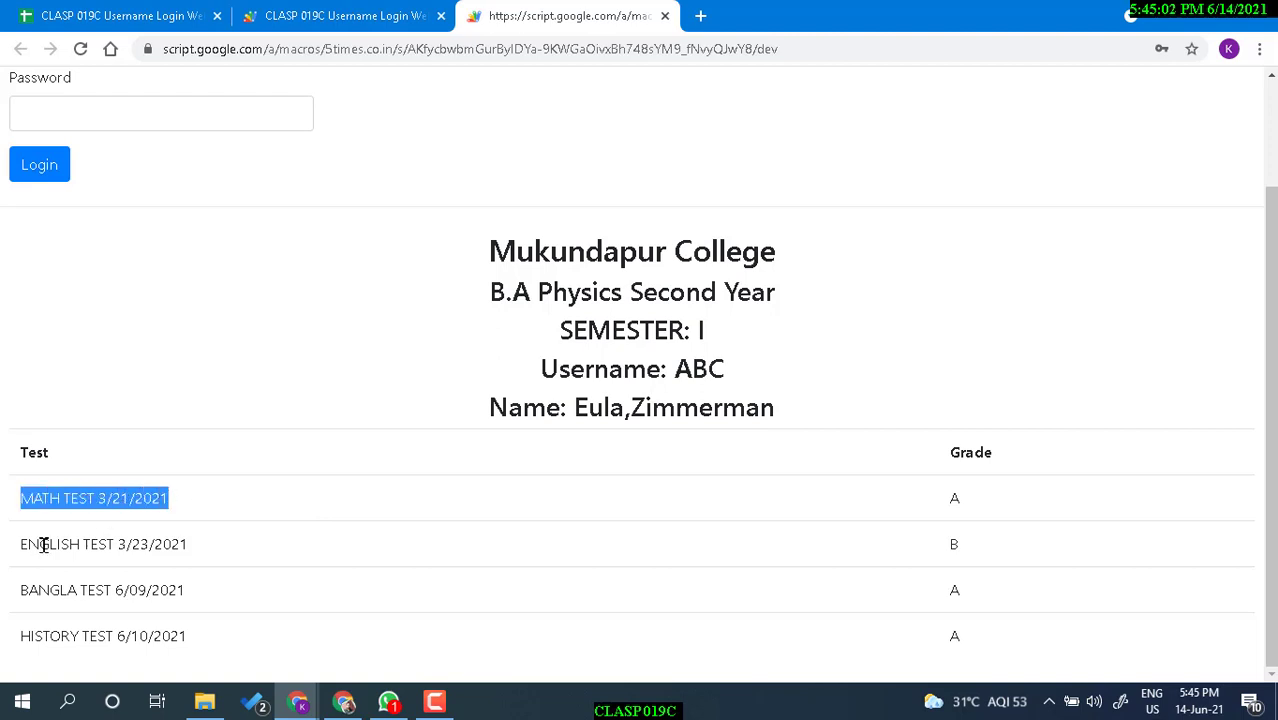
pyautogui.moveTo(40, 543); pyautogui.dragTo(137, 593)
pyautogui.click(92, 500)
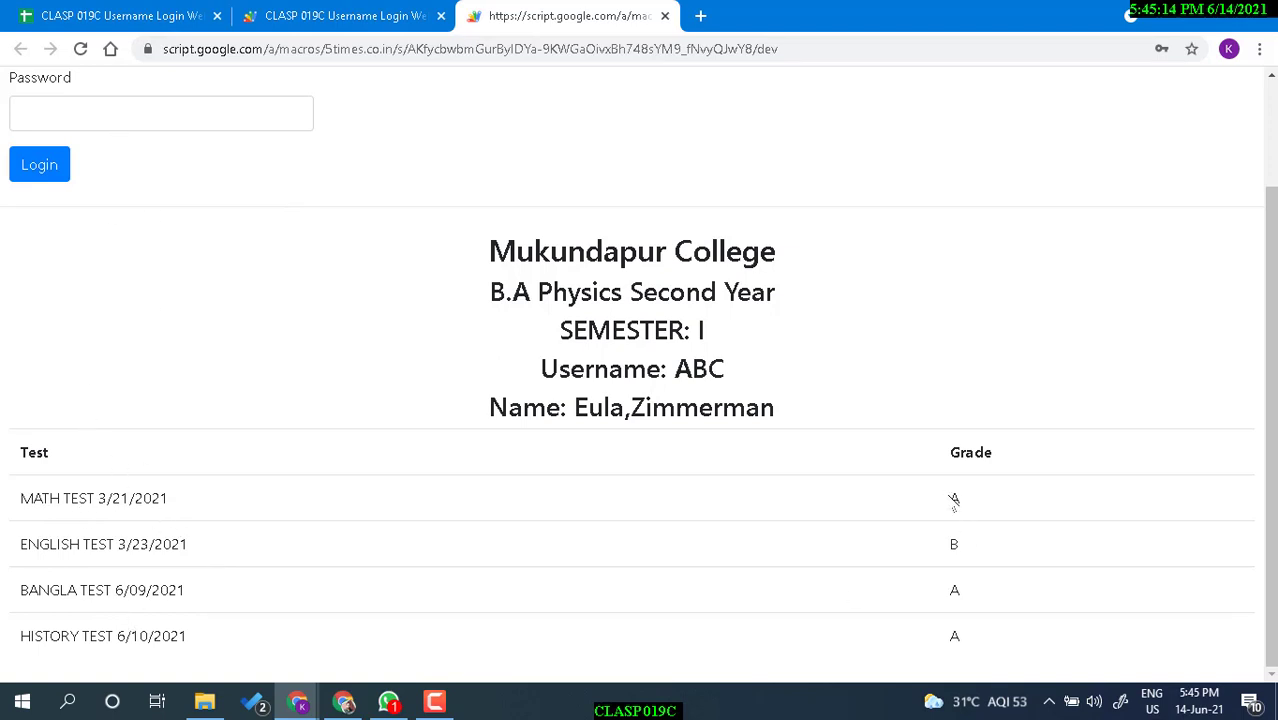
pyautogui.doubleClick(978, 505)
pyautogui.hotkey('ctrl', '1')
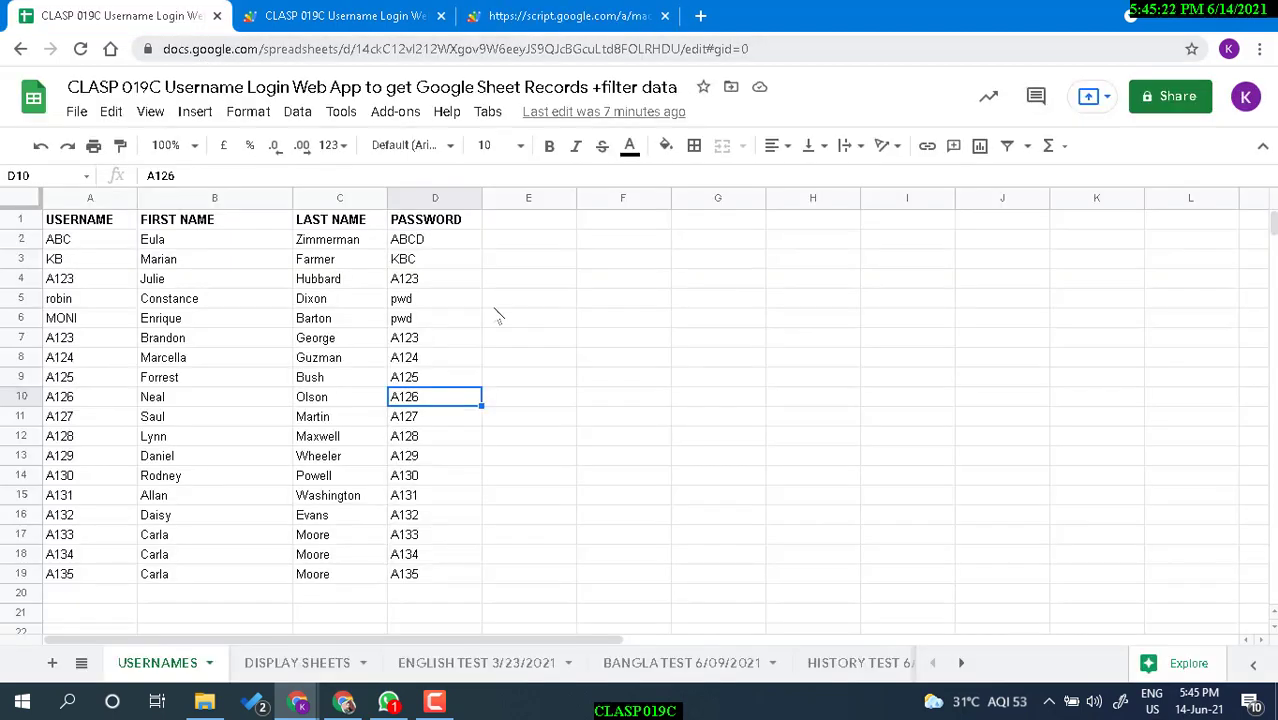
pyautogui.click(81, 663)
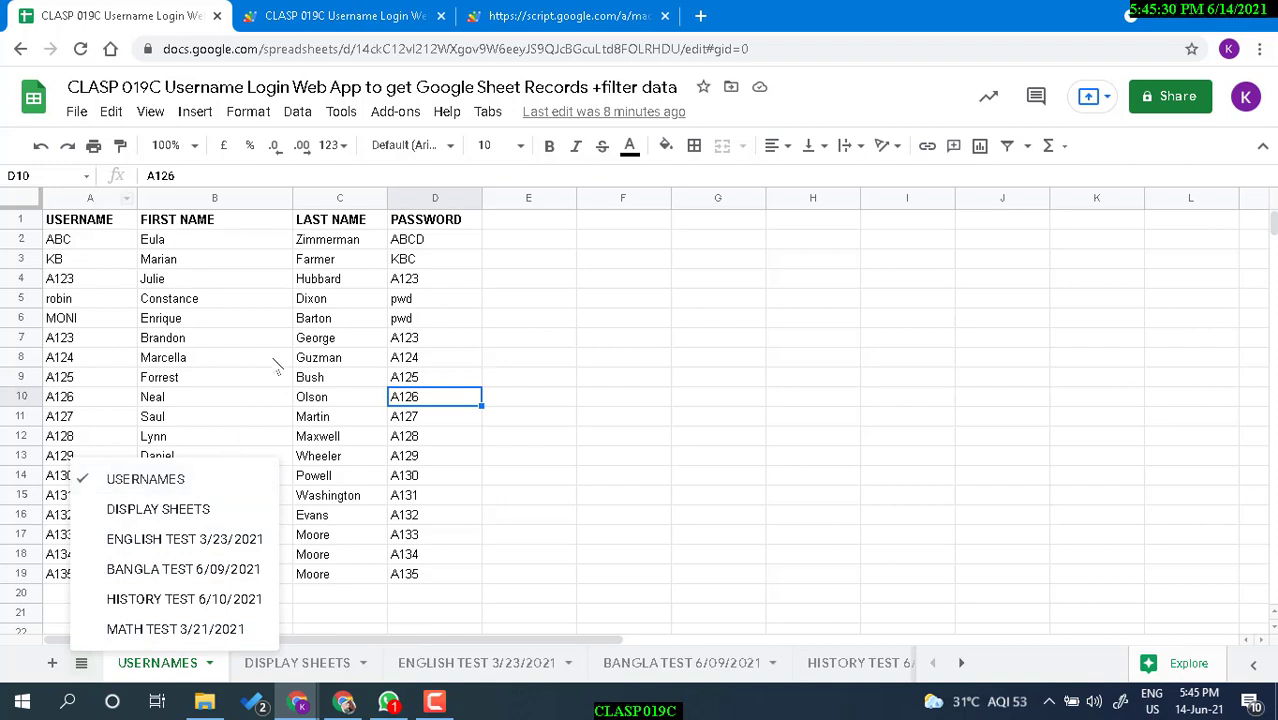
pyautogui.click(158, 511)
pyautogui.click(158, 242)
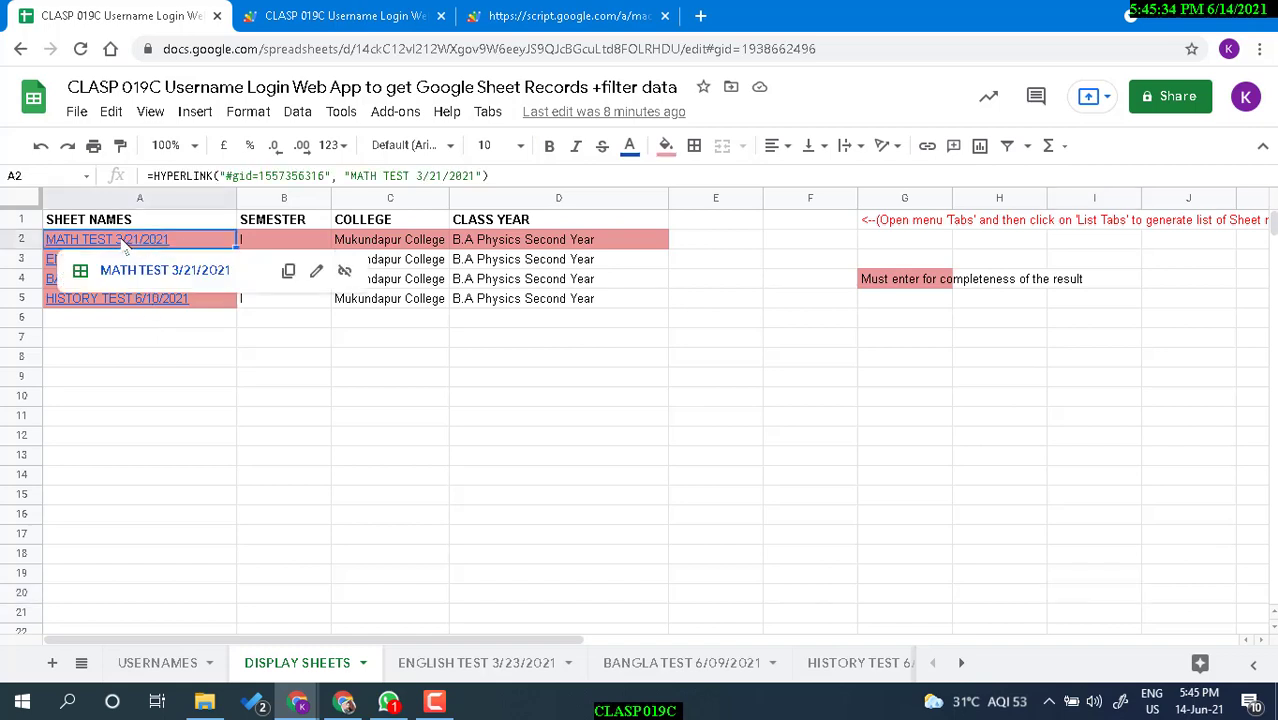
pyautogui.click(524, 18)
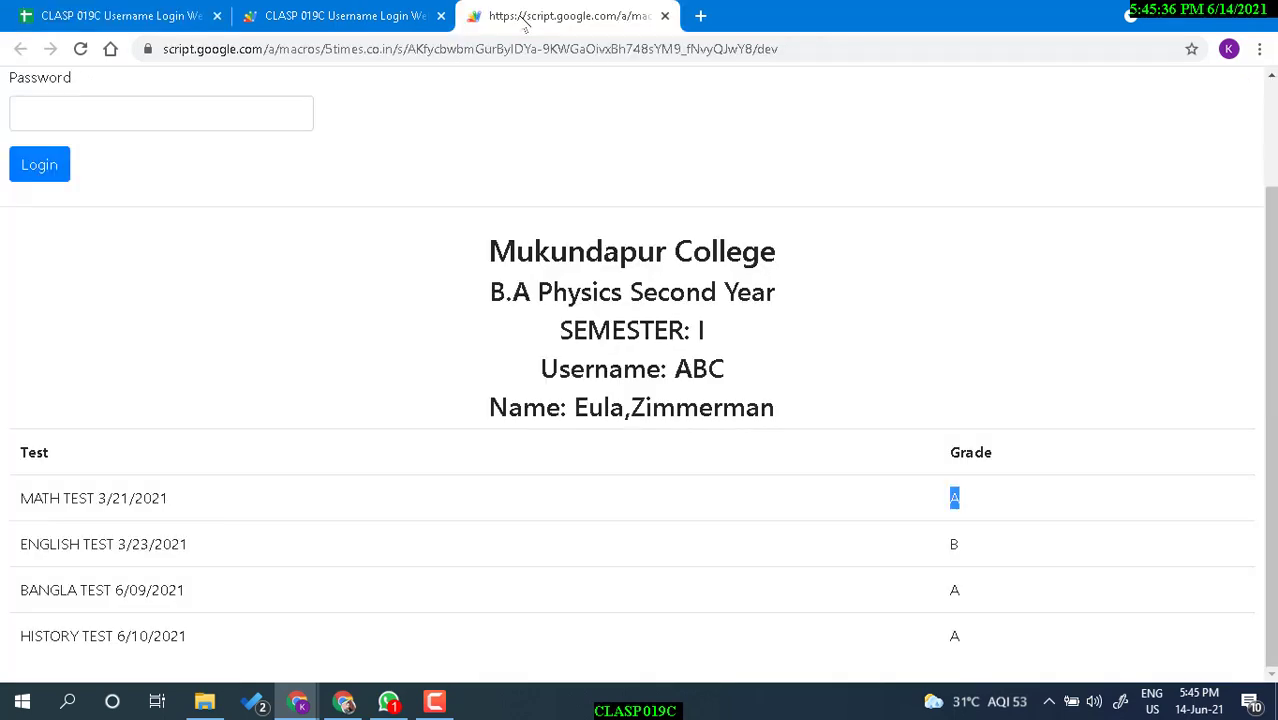
# Highlight the test names, glance at the Apps Script project and web app, then return to the spreadsheet.
pyautogui.moveTo(121, 497); pyautogui.dragTo(107, 636)
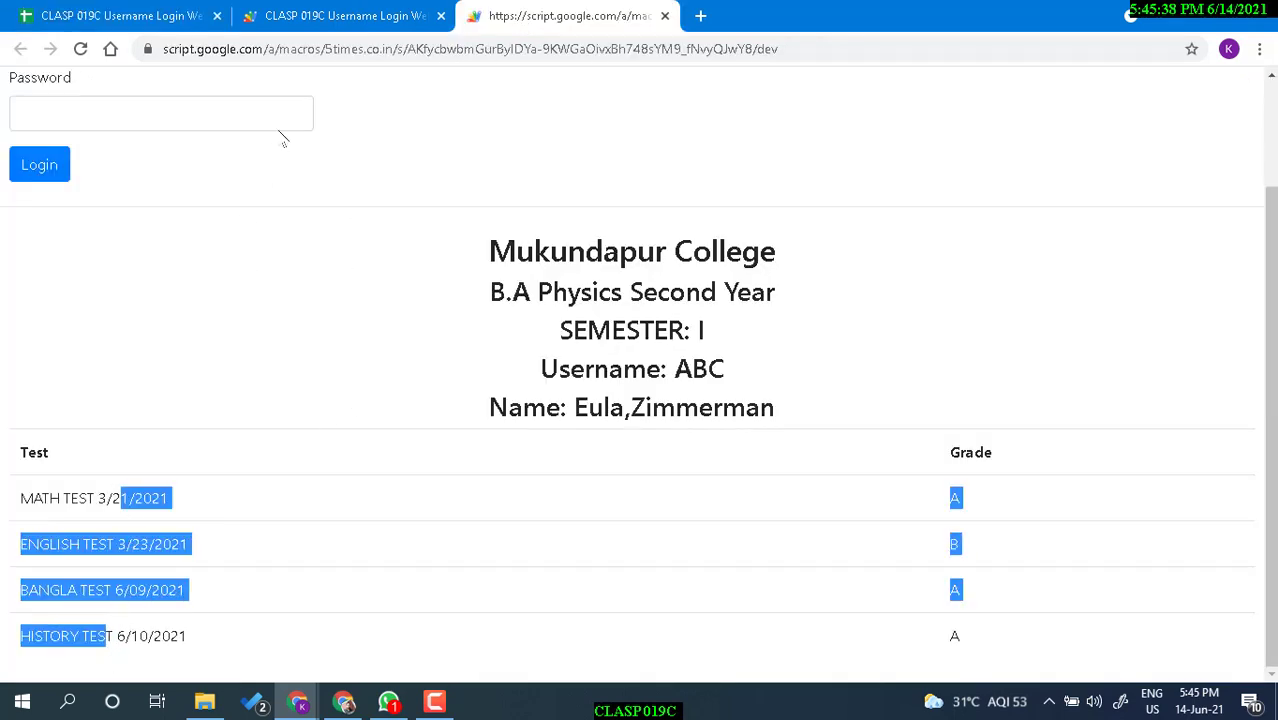
pyautogui.click(340, 14)
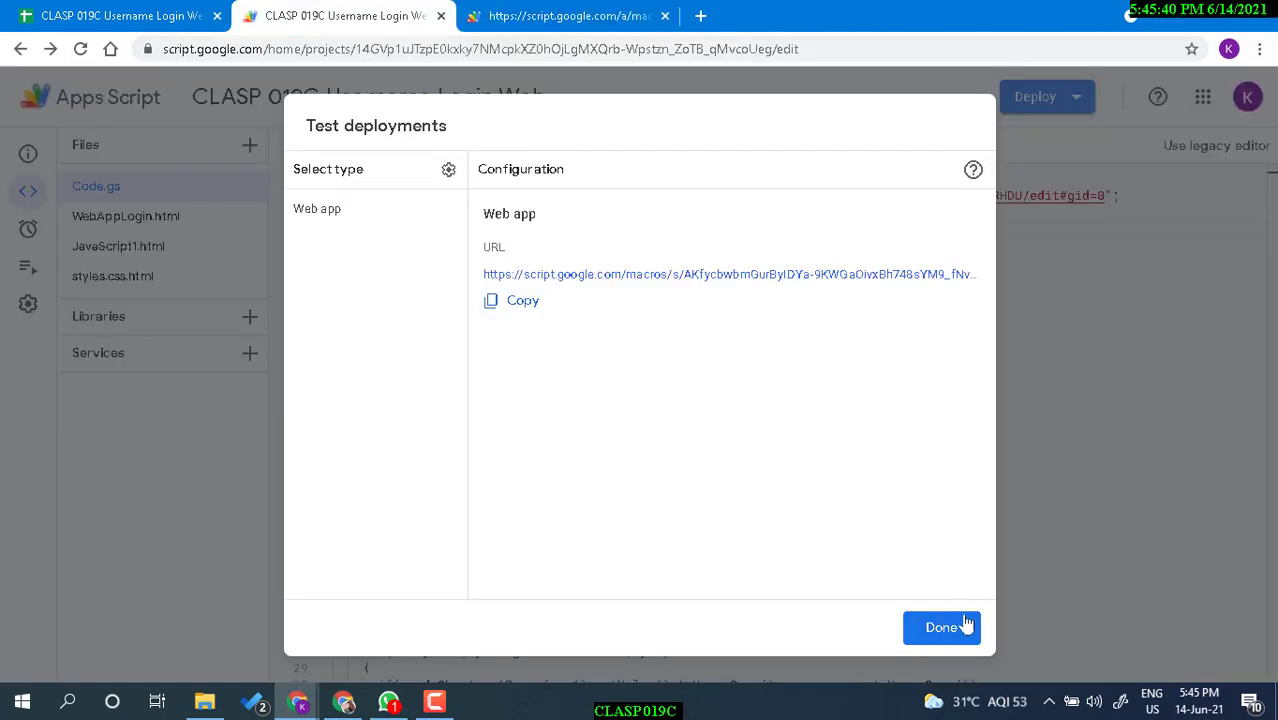
pyautogui.click(943, 624)
pyautogui.click(132, 15)
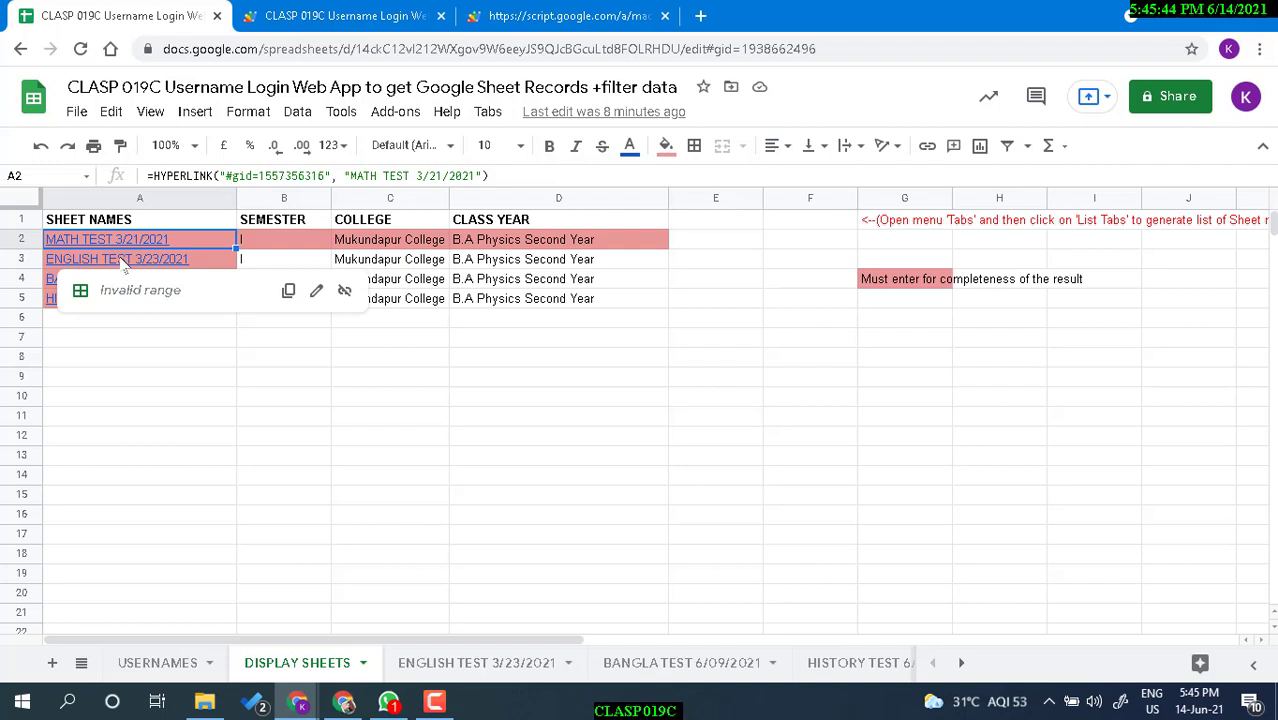
pyautogui.click(188, 358)
pyautogui.click(507, 15)
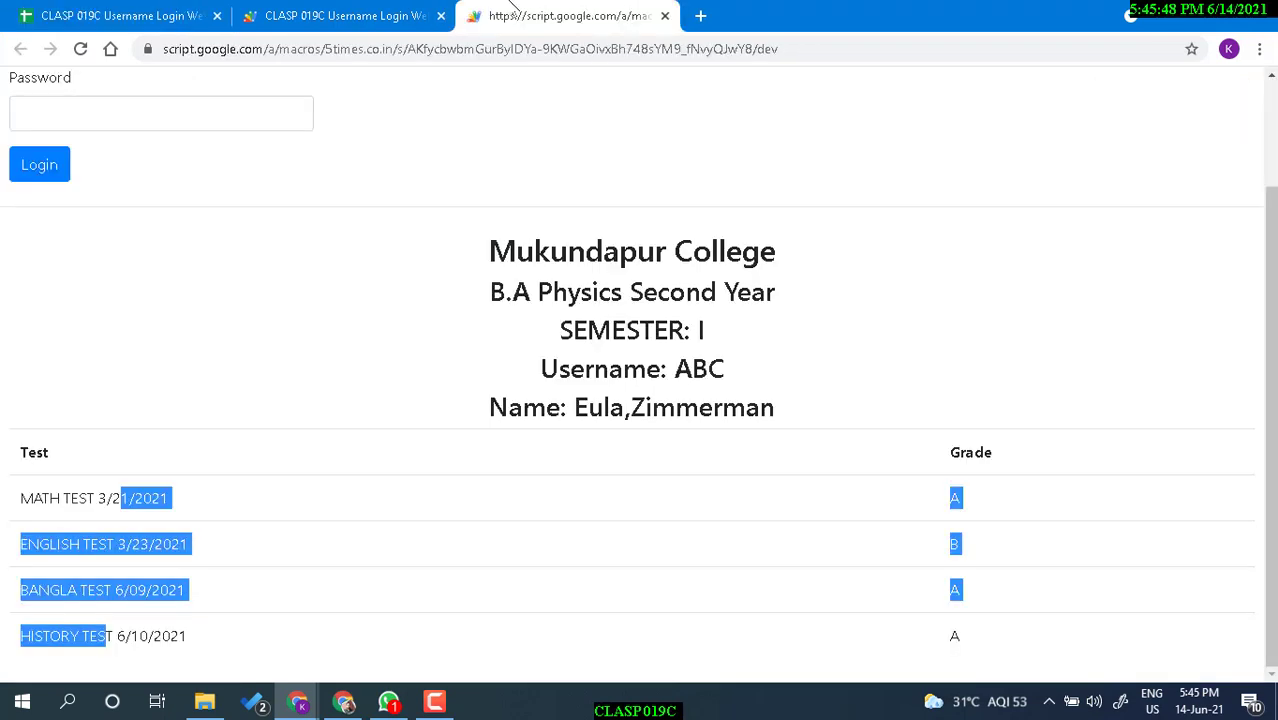
pyautogui.click(136, 15)
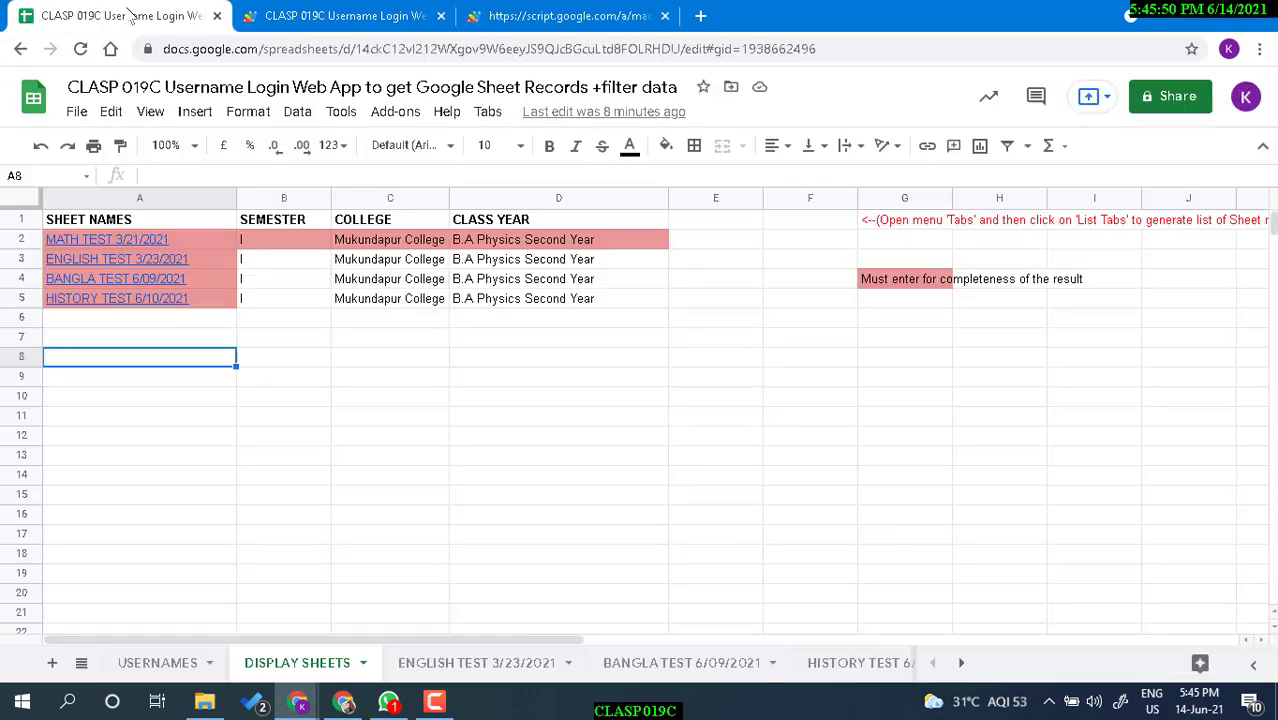
# Check the semester, college and class year values in B2, C2 and D2, then bring back the web app.
pyautogui.click(287, 246)
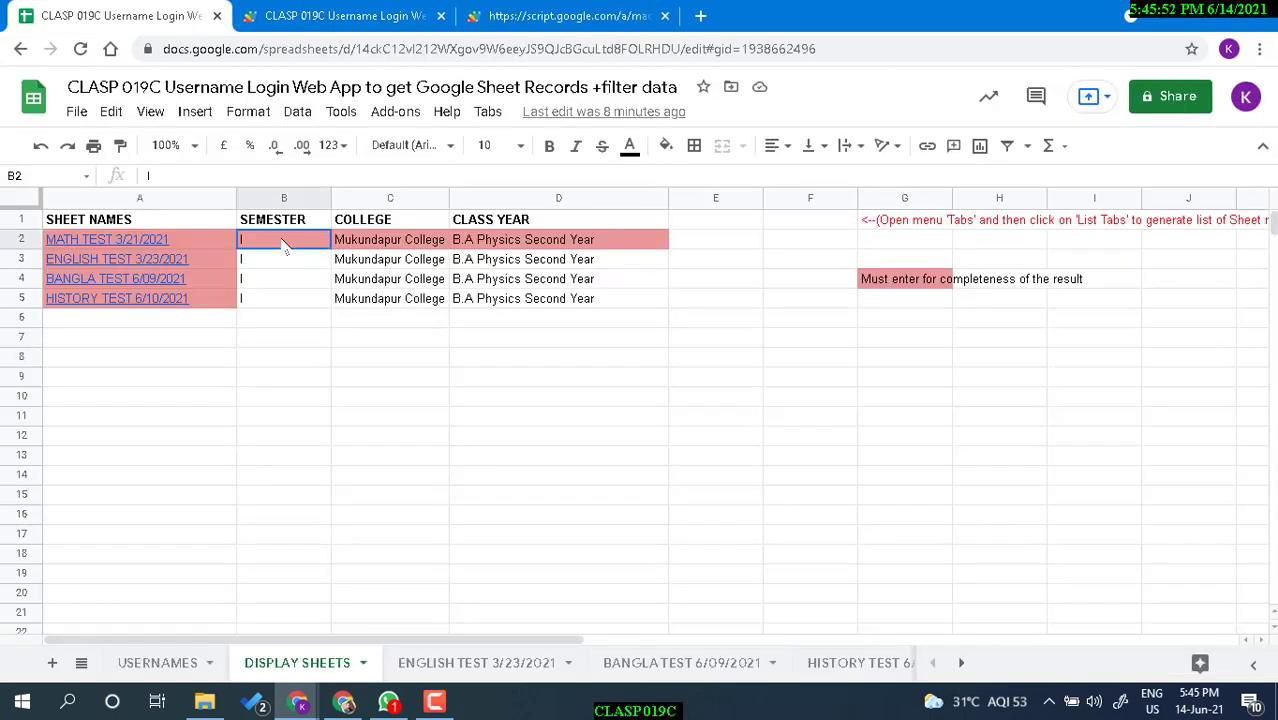
pyautogui.click(404, 249)
pyautogui.click(524, 248)
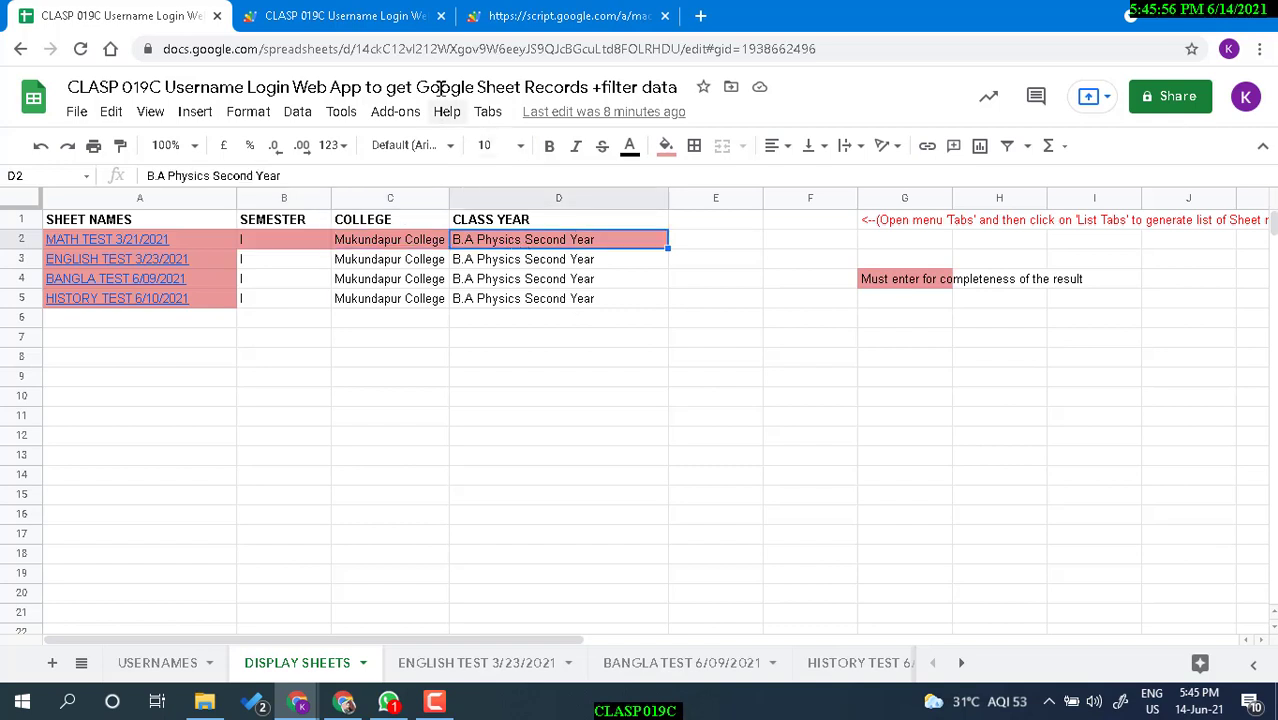
pyautogui.click(530, 12)
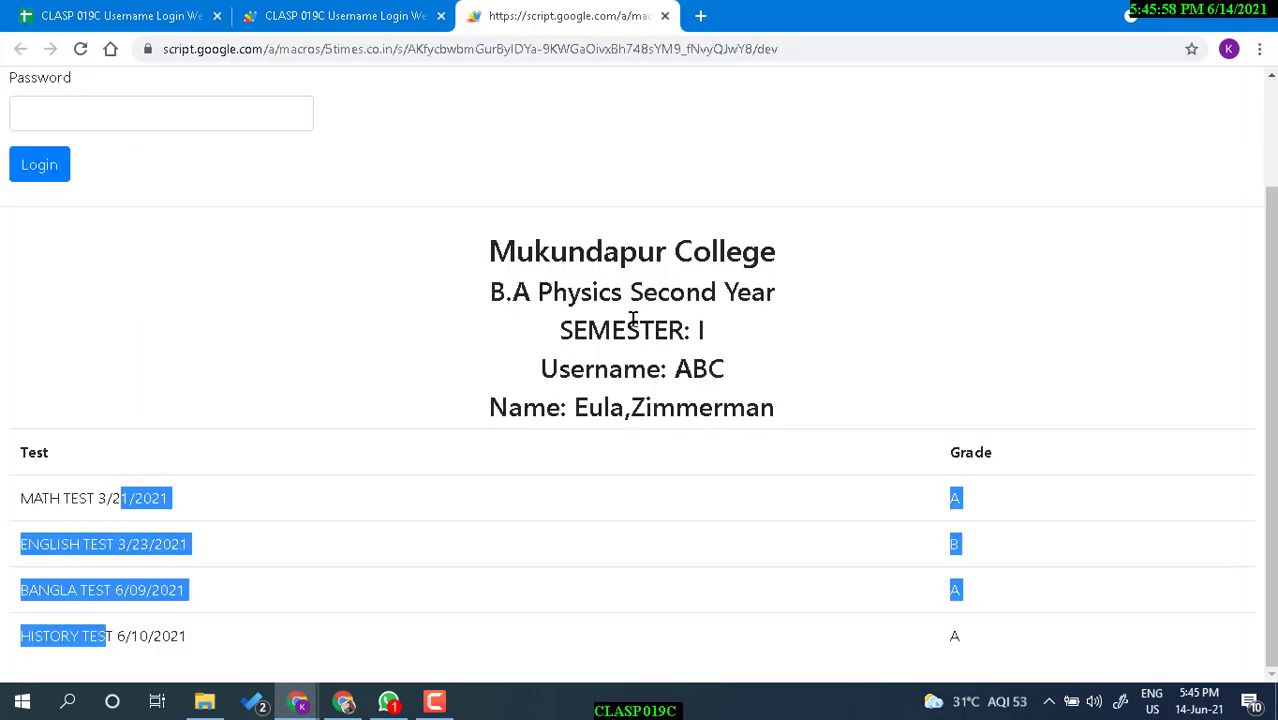
# Highlight the web app's heading lines from B.A through Name, then go back to DISPLAY SHEETS.
pyautogui.moveTo(497, 293); pyautogui.dragTo(784, 410)
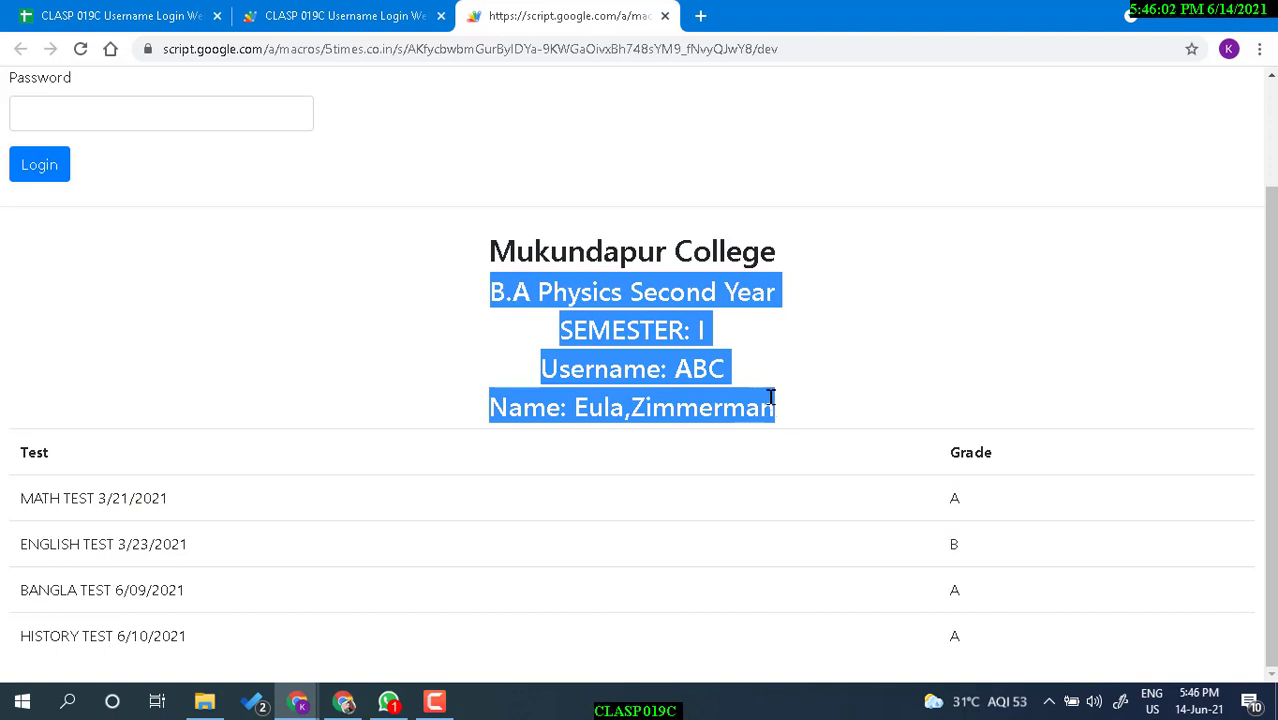
pyautogui.click(598, 291)
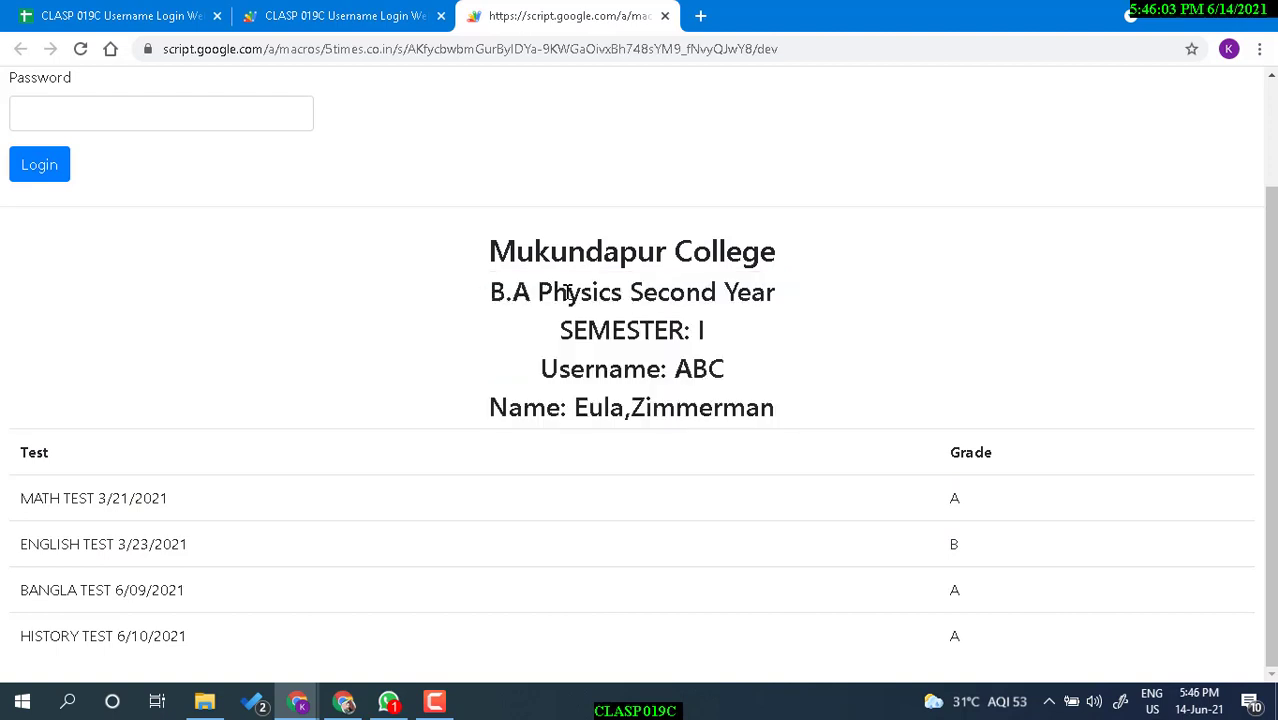
pyautogui.doubleClick(502, 291)
pyautogui.keyDown('shift'); pyautogui.click(775, 408); pyautogui.keyUp('shift')
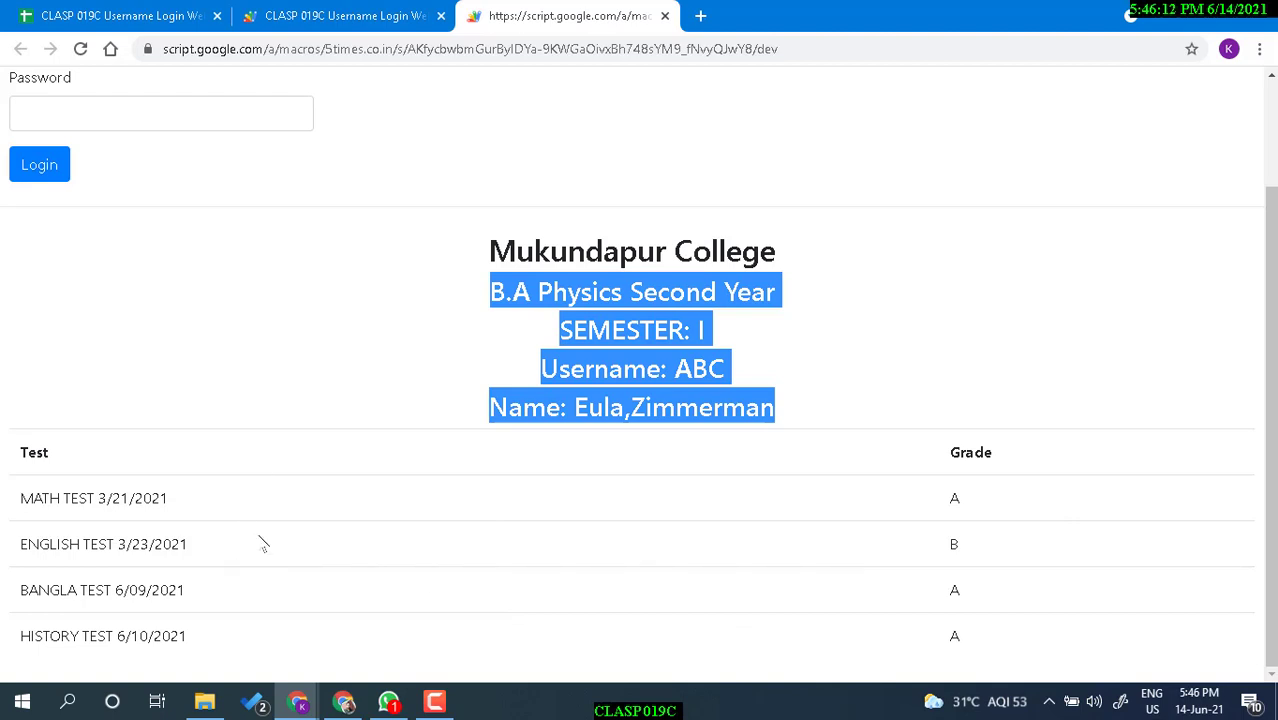
pyautogui.click(142, 14)
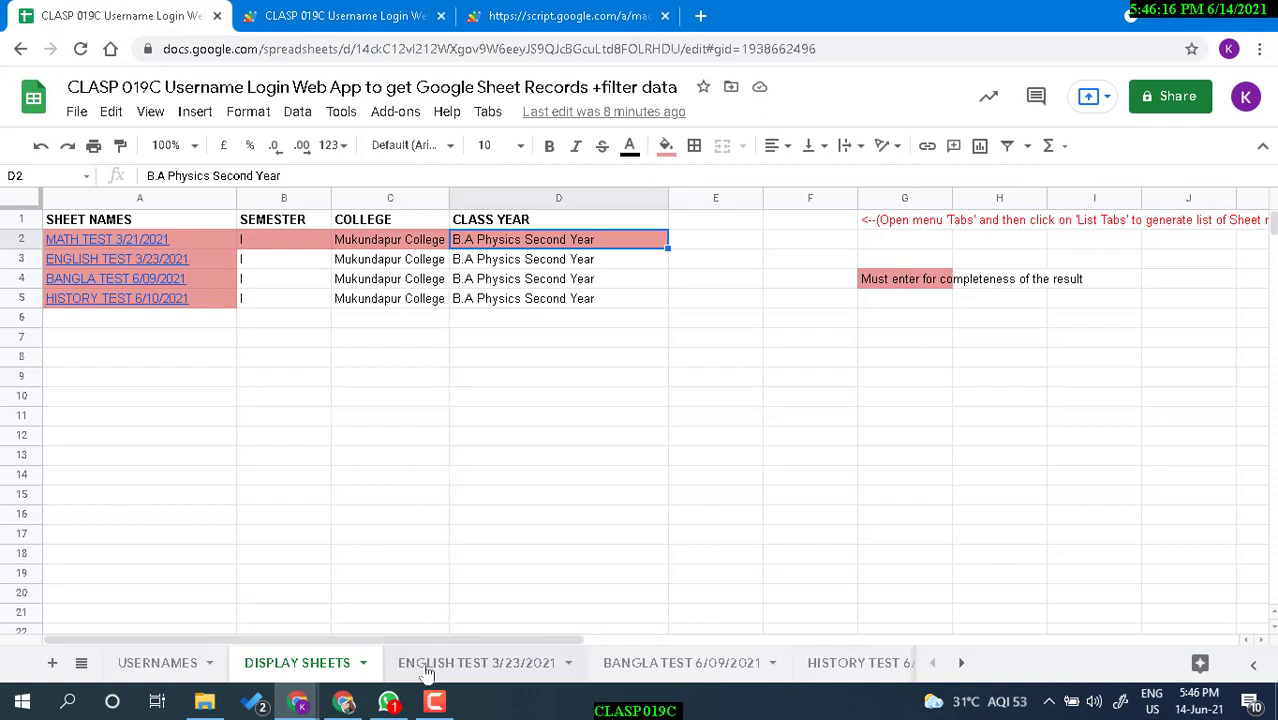
# Follow the A2 link to the MATH TEST 3/21/2021 sheet and select its usernames and grades A2:B17.
pyautogui.click(135, 248)
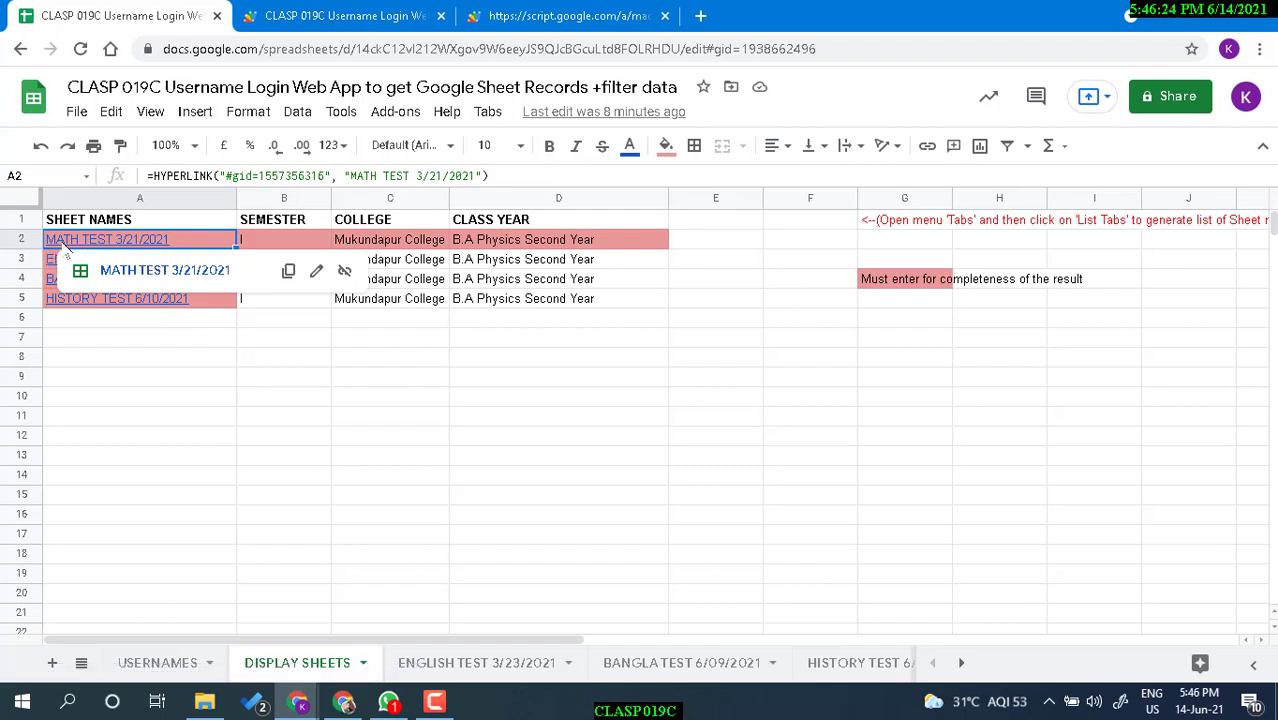
pyautogui.click(133, 272)
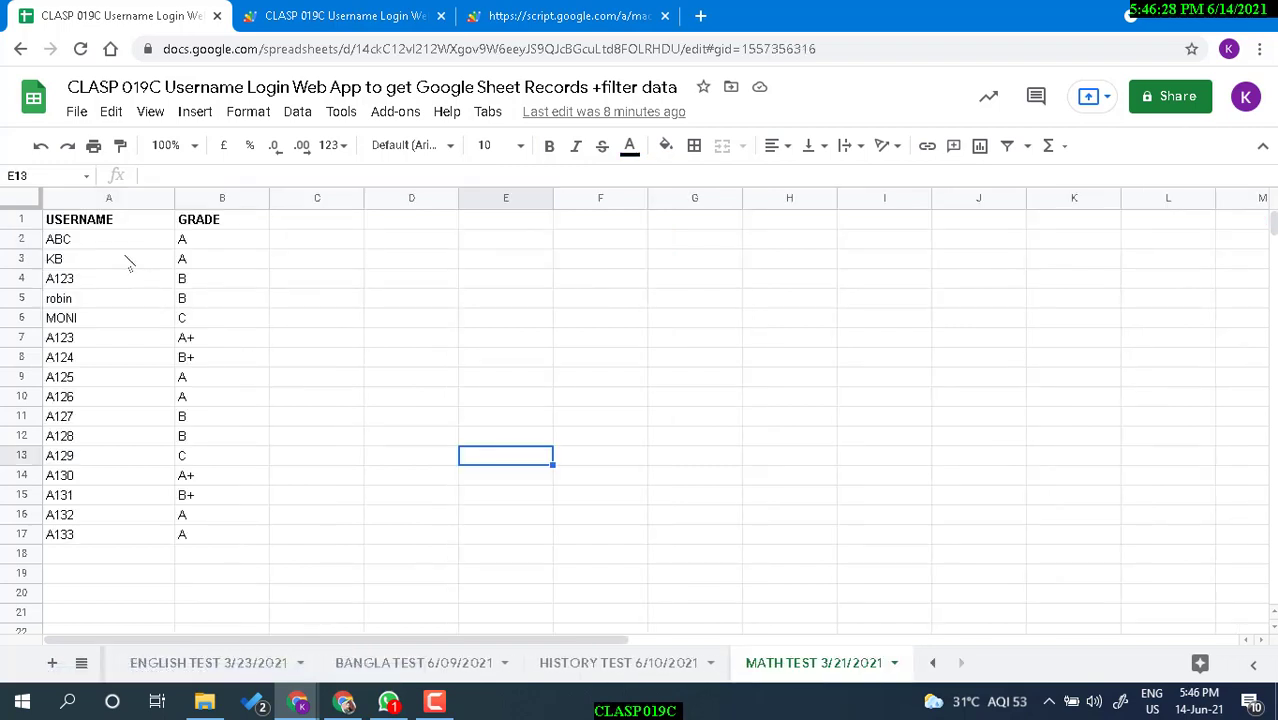
pyautogui.moveTo(97, 249); pyautogui.dragTo(207, 537)
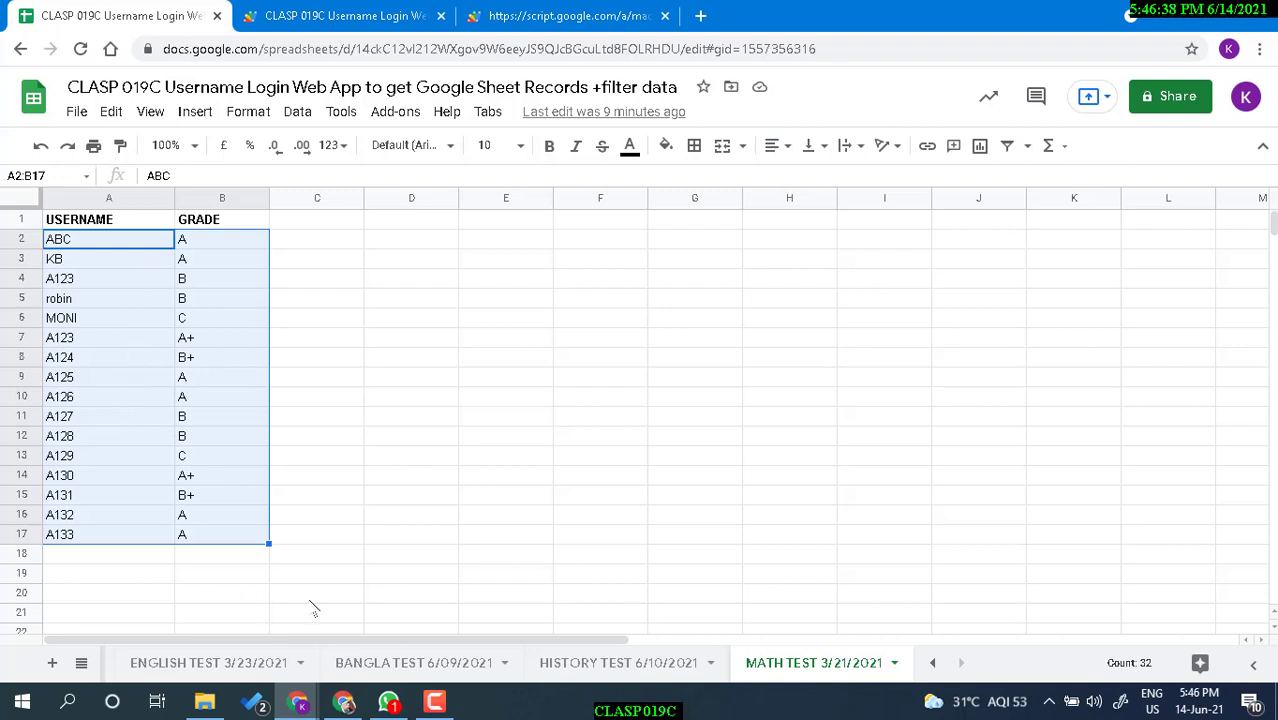
# Browse the HISTORY, BANGLA and MATH TEST sheets, then the USERNAMES sheet.
pyautogui.click(655, 663)
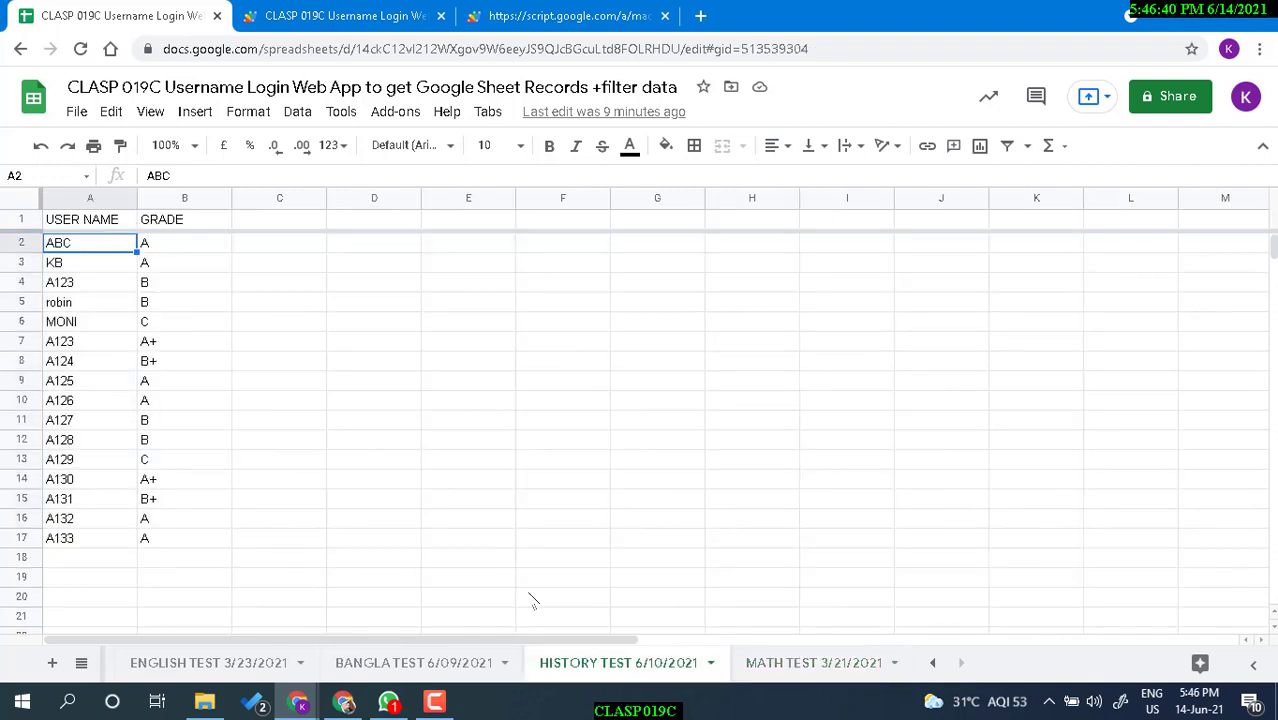
pyautogui.click(463, 672)
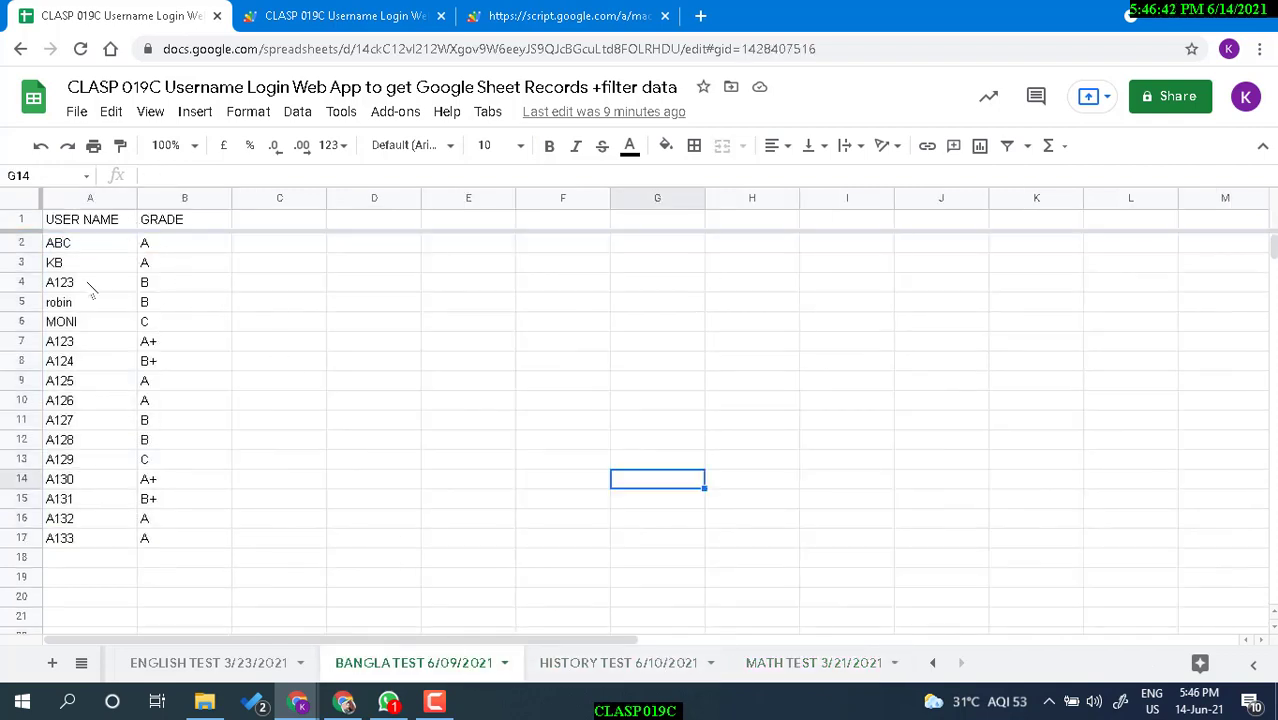
pyautogui.click(772, 664)
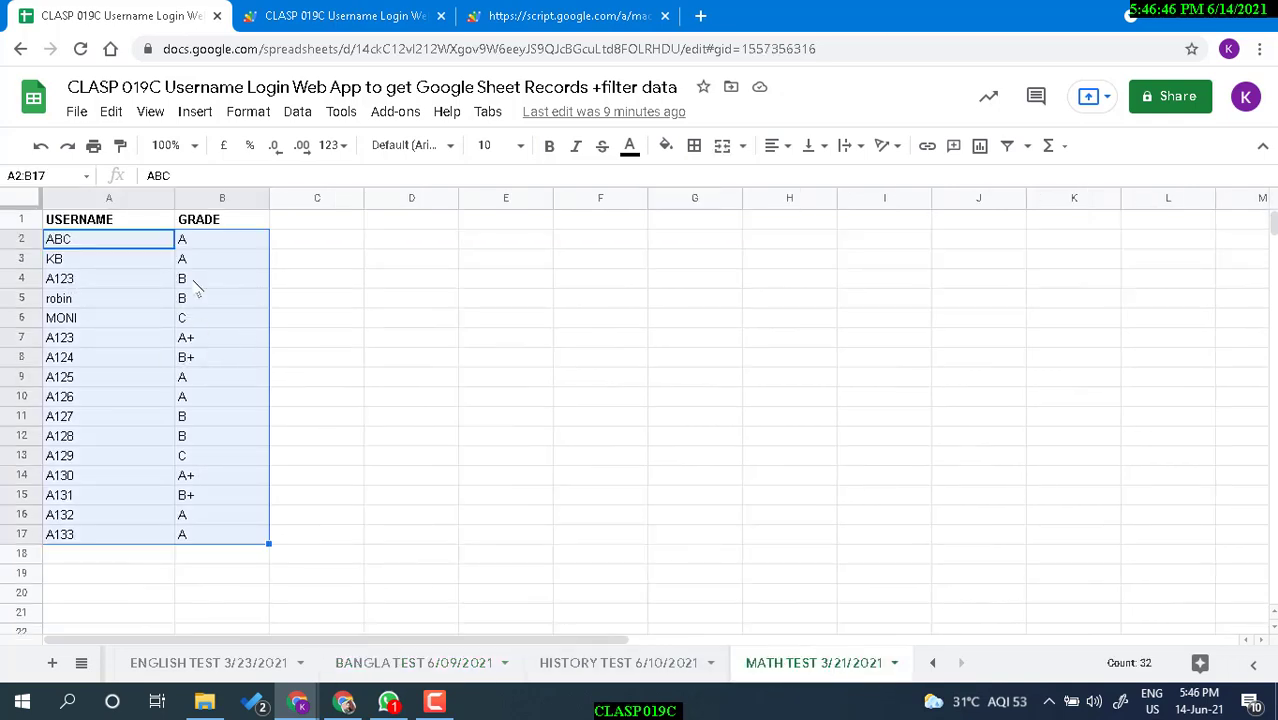
pyautogui.click(676, 668)
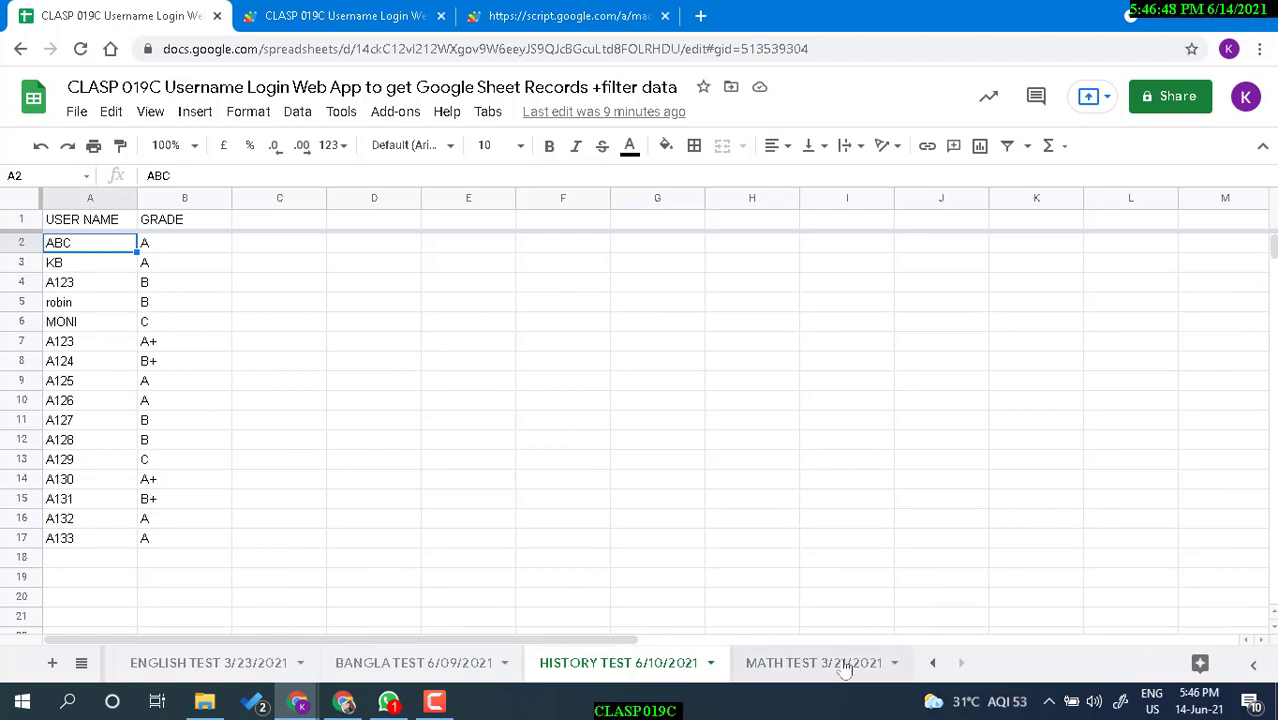
pyautogui.click(850, 664)
pyautogui.click(929, 664)
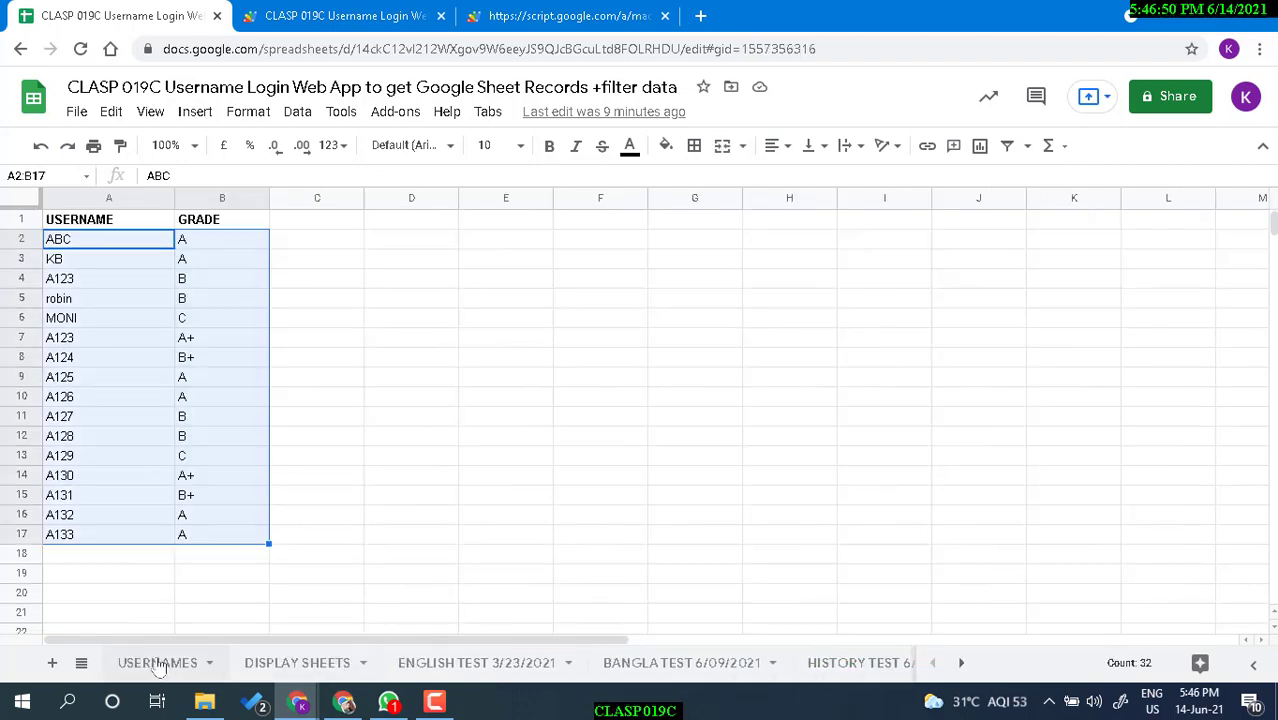
pyautogui.click(170, 663)
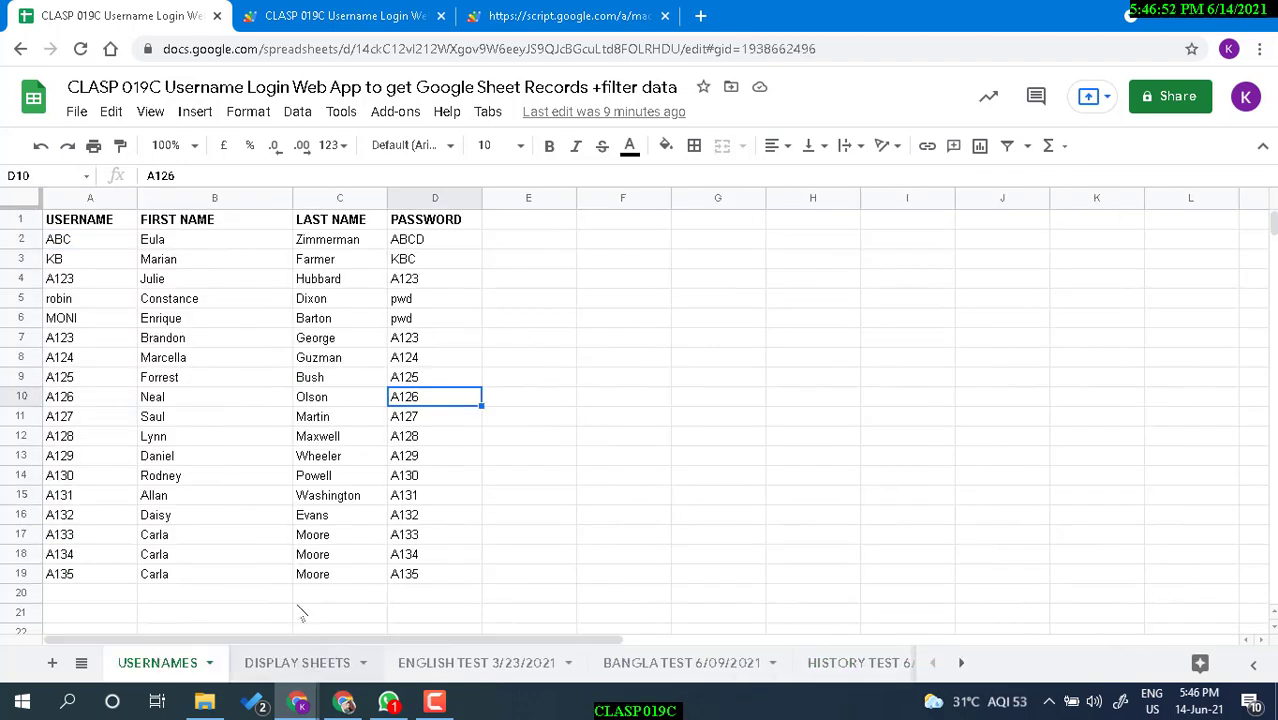
# Test the MATH TEST 3/21/2021 link in A2 twice, returning to DISPLAY SHEETS each time.
pyautogui.moveTo(133, 247)
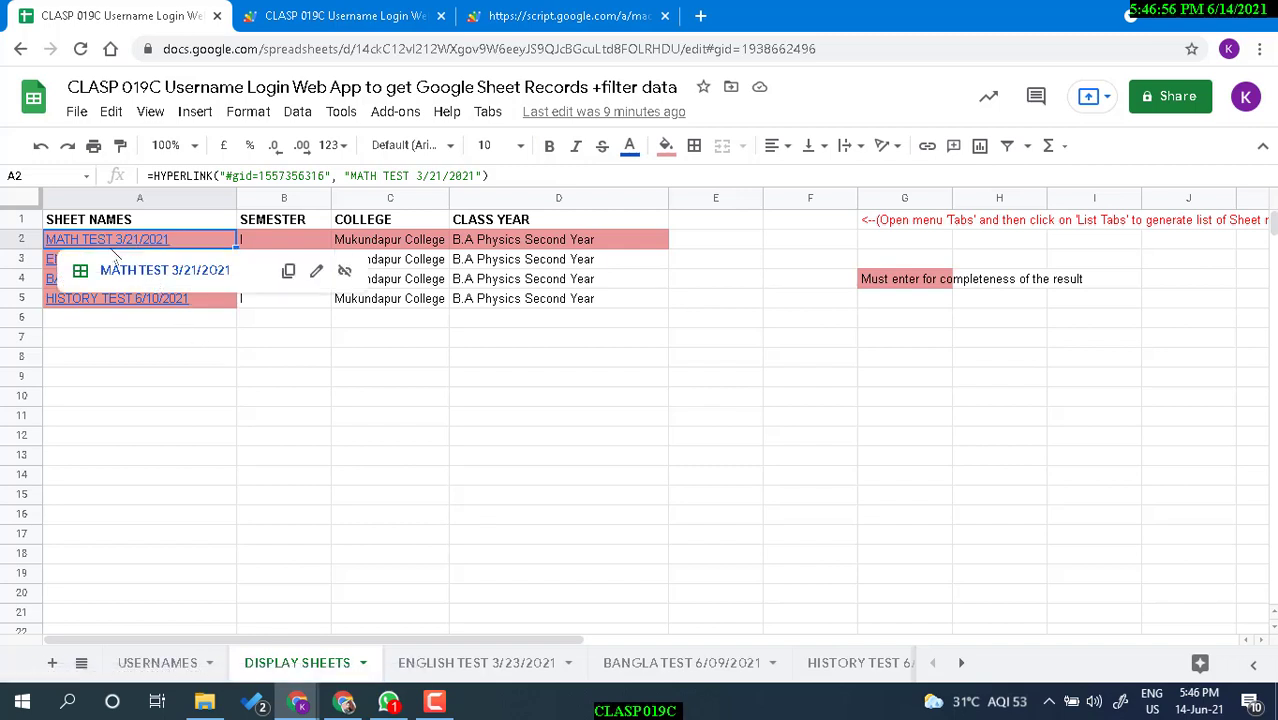
pyautogui.click(123, 278)
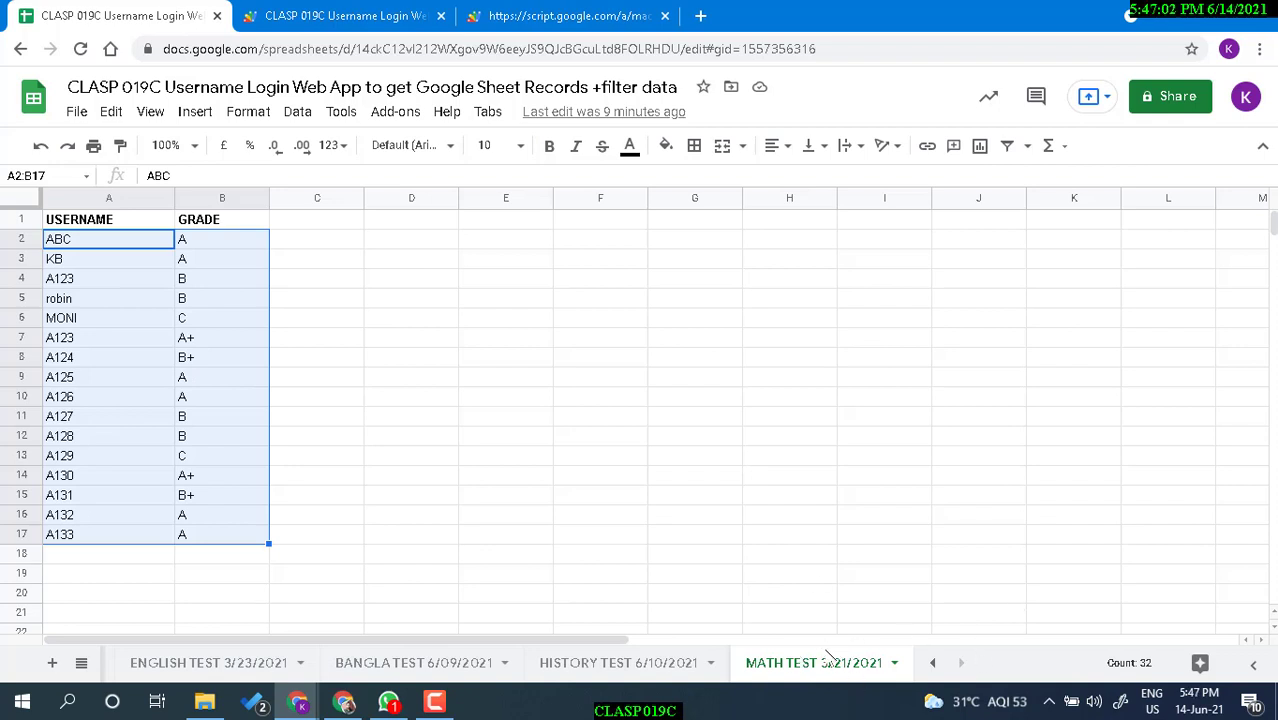
pyautogui.hotkey('alt', 'Left')
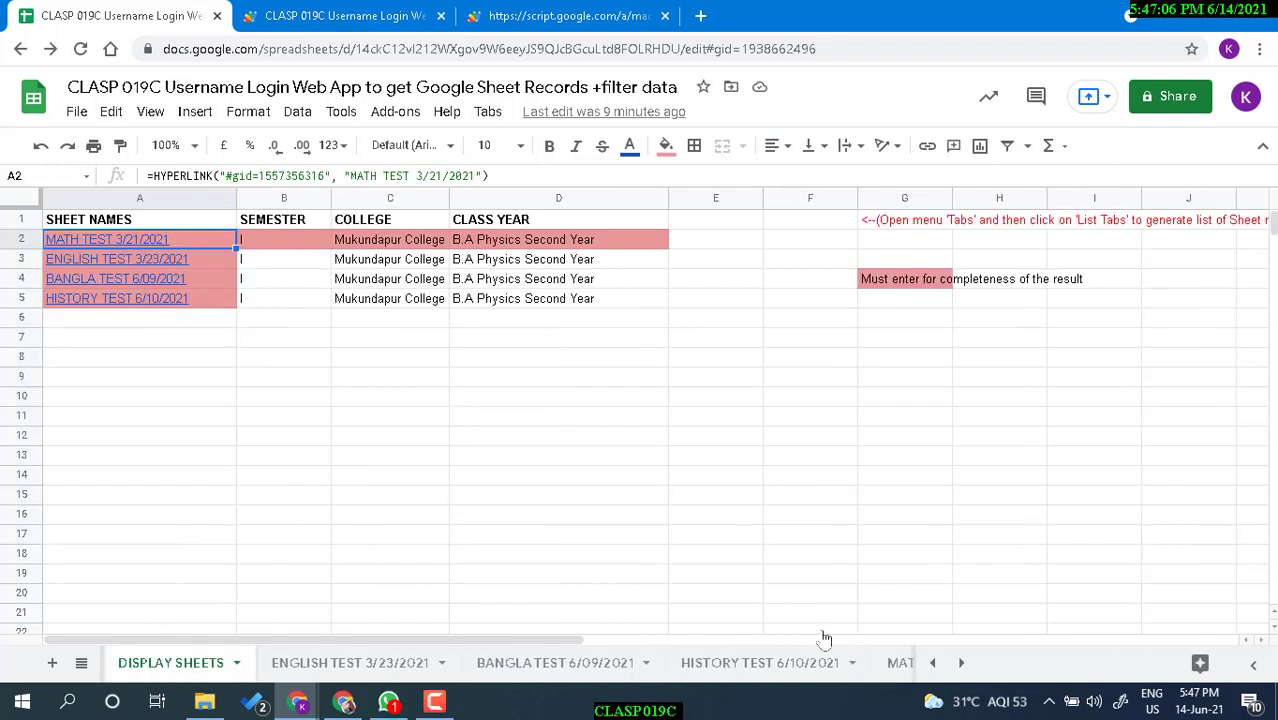
pyautogui.click(108, 242)
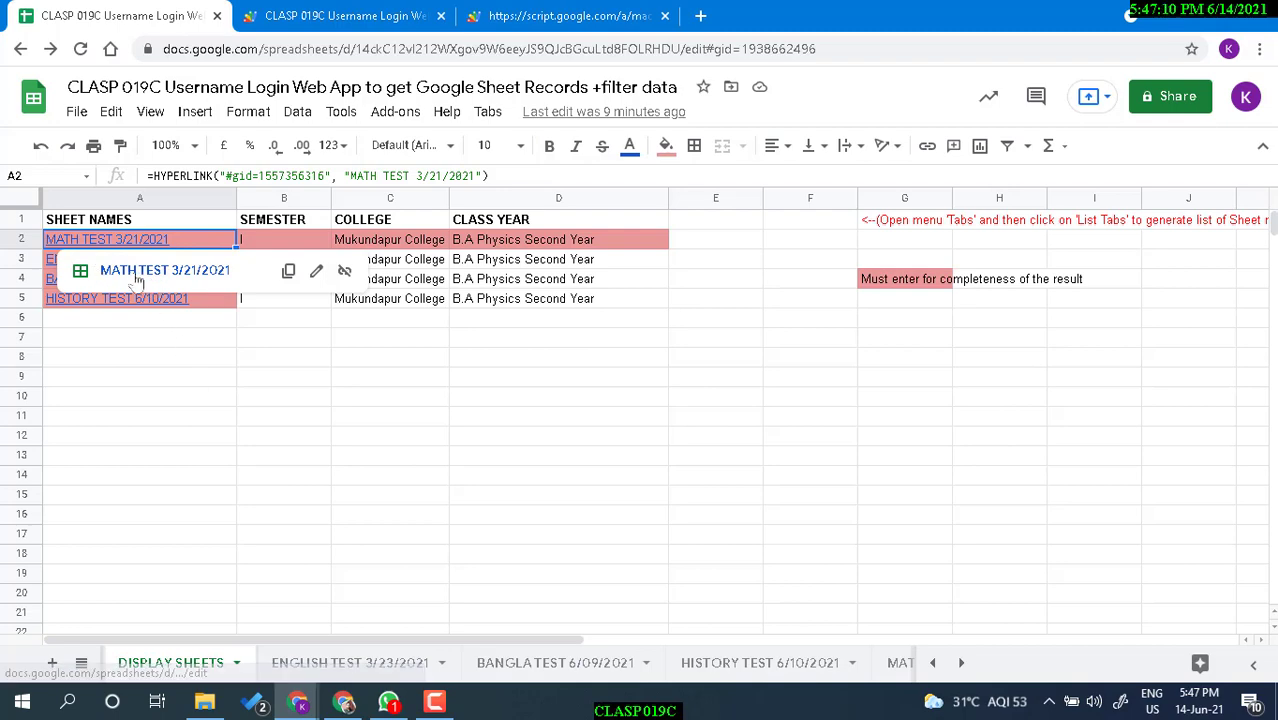
pyautogui.click(135, 272)
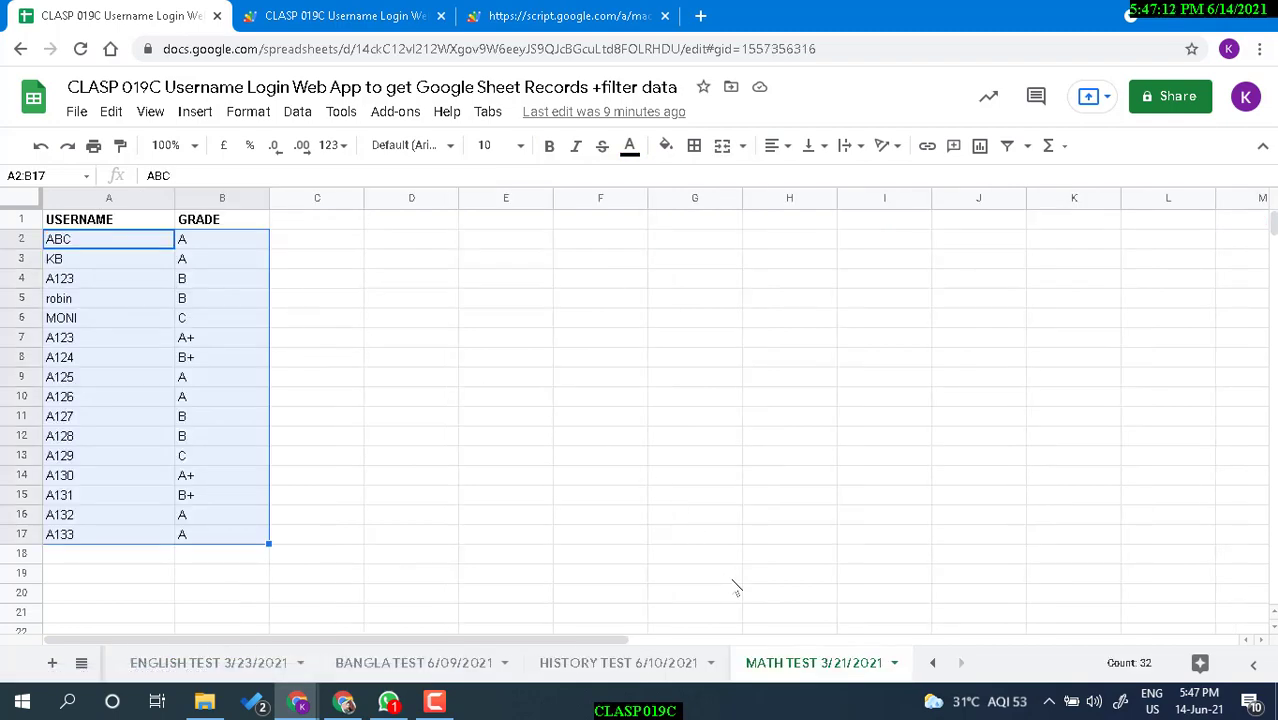
pyautogui.hotkey('alt', 'Left')
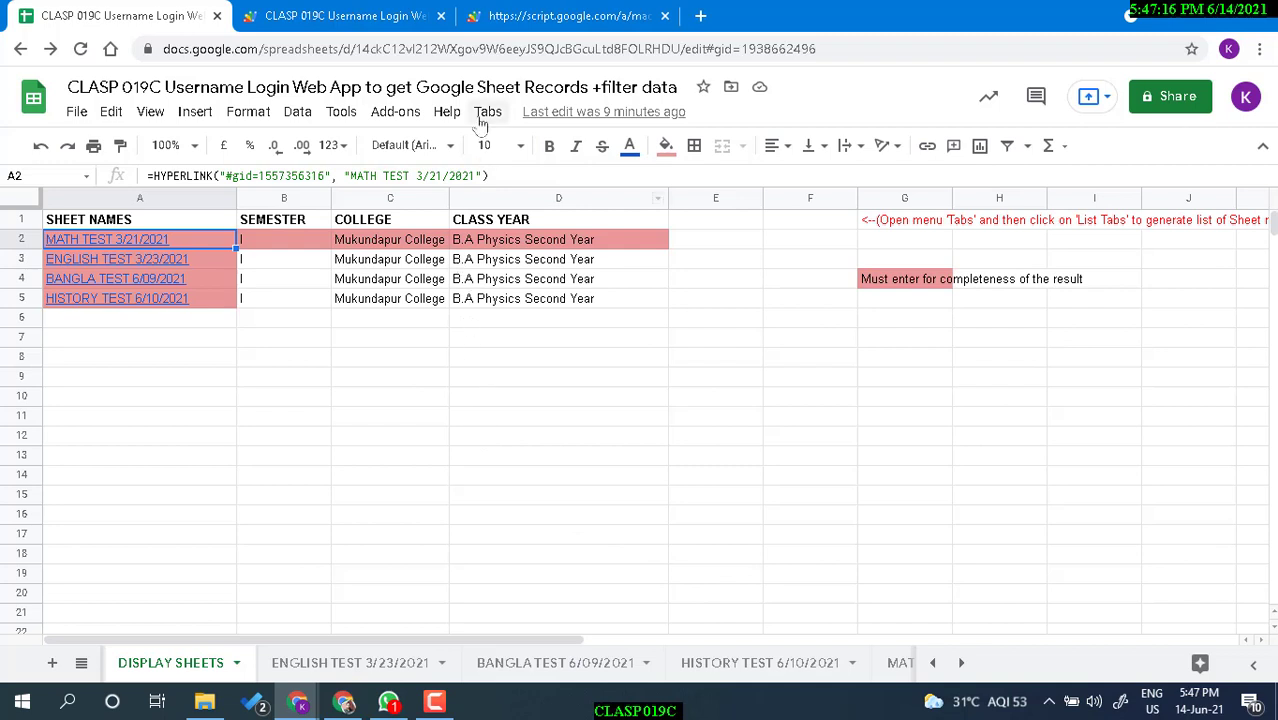
pyautogui.click(522, 540)
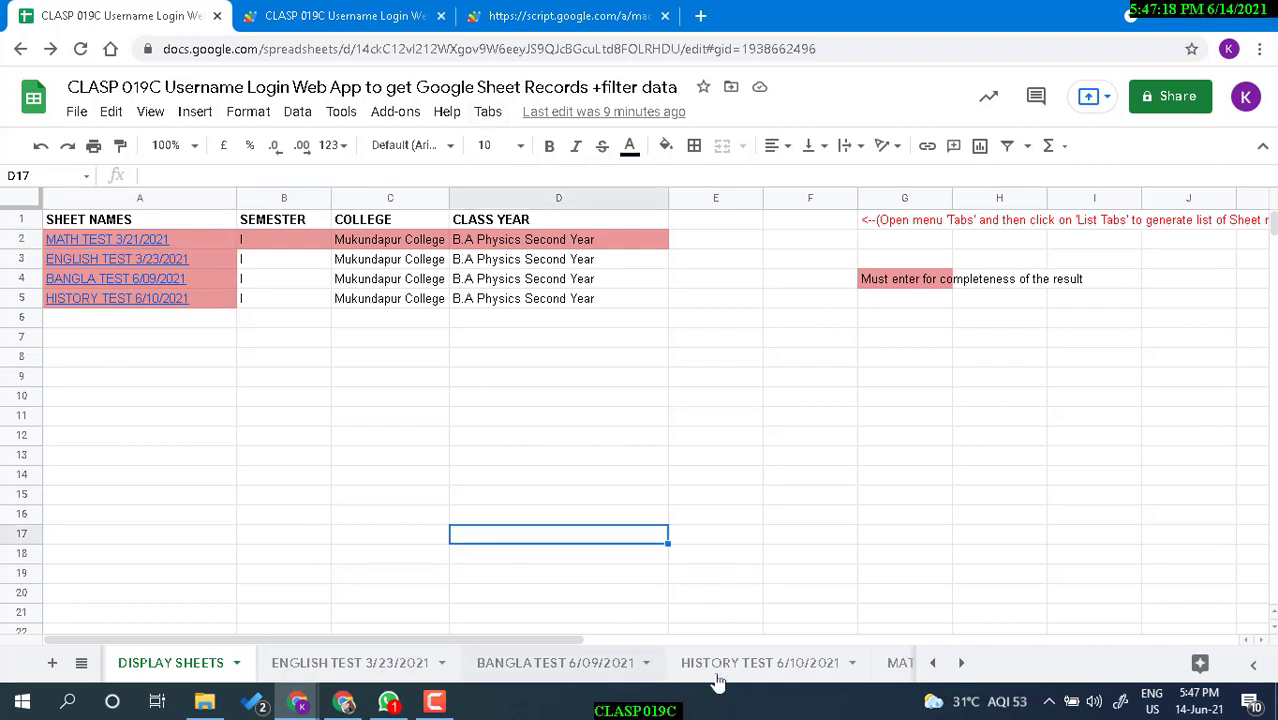
# Visit the HISTORY, MATH and ENGLISH TEST sheets, then return to DISPLAY SHEETS.
pyautogui.click(805, 668)
pyautogui.click(893, 666)
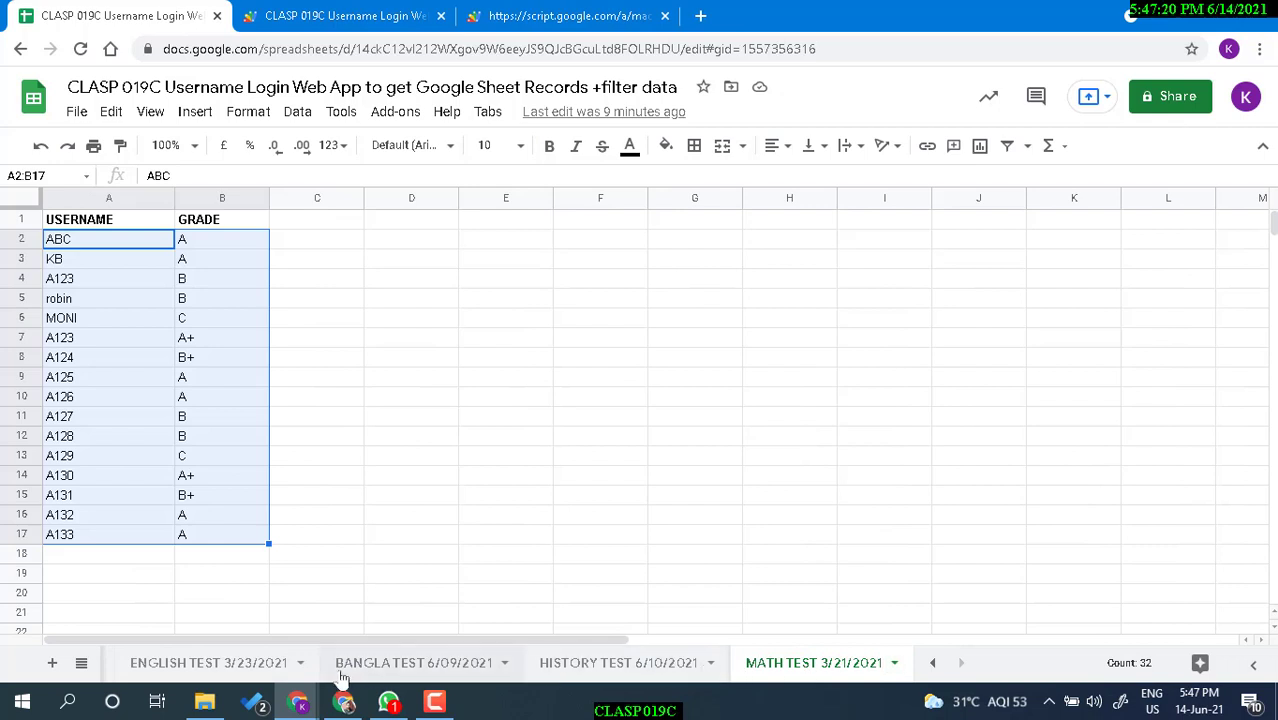
pyautogui.click(212, 670)
pyautogui.click(81, 663)
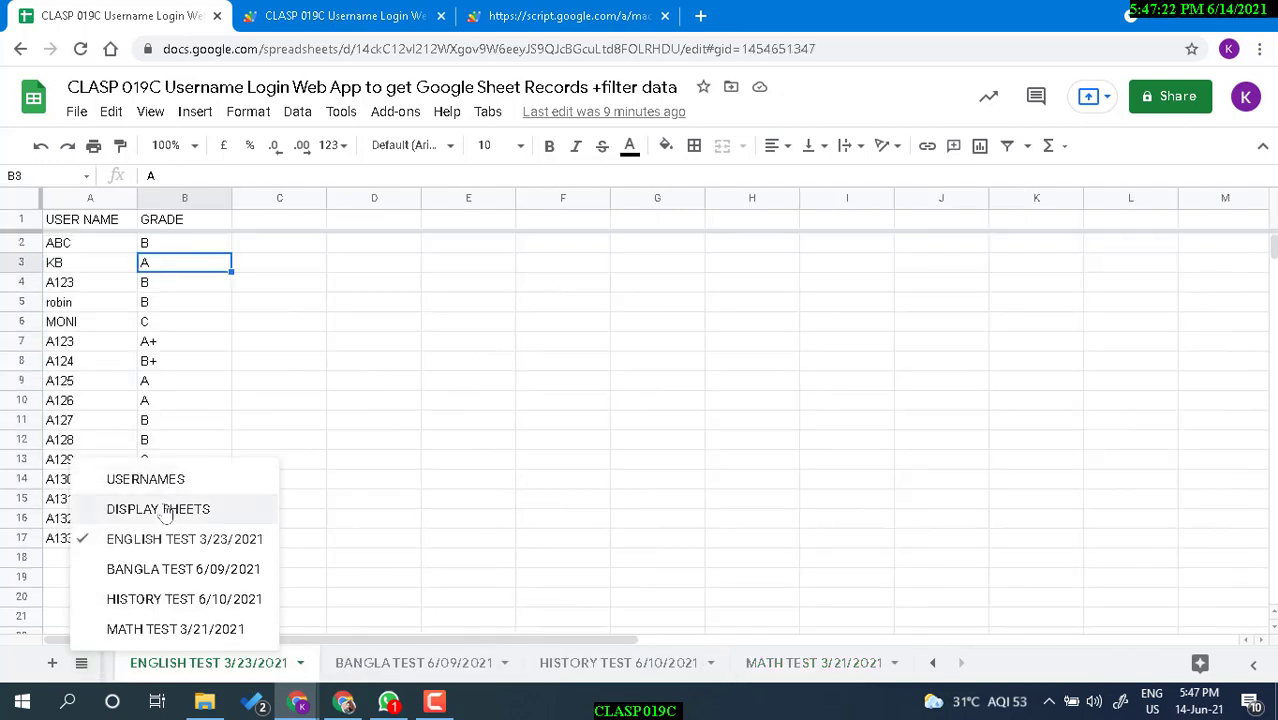
pyautogui.click(160, 509)
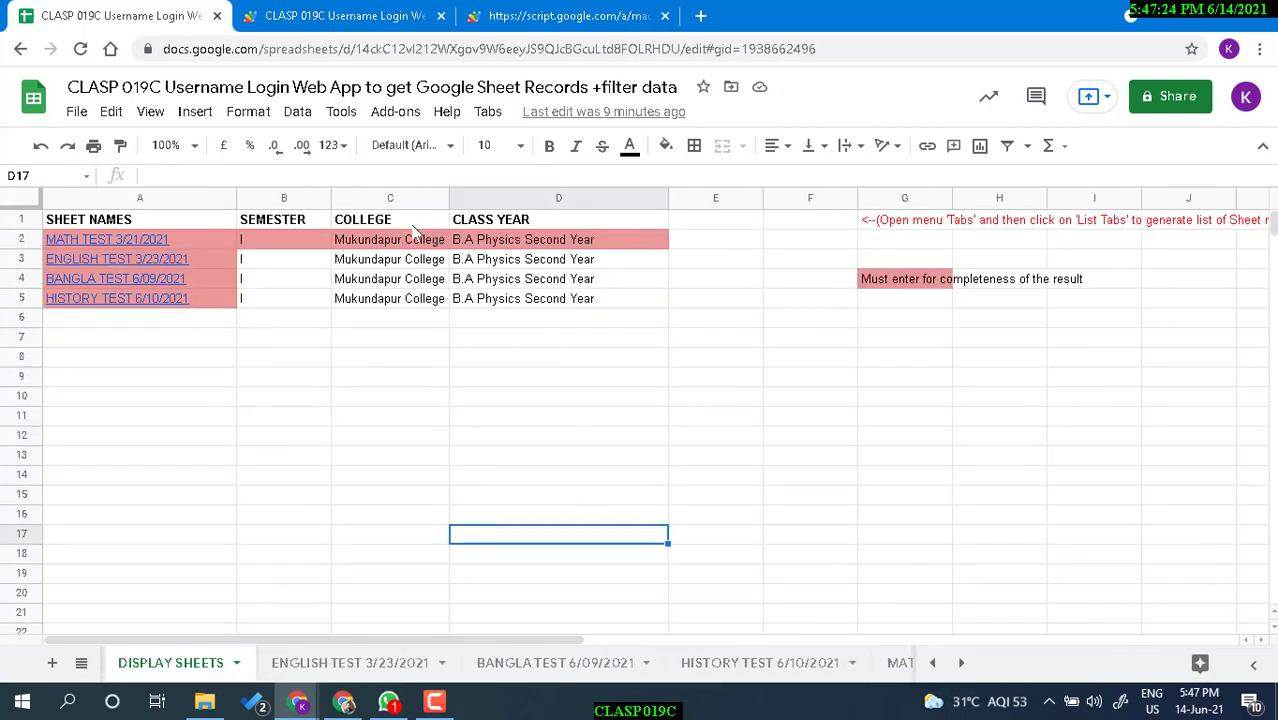
pyautogui.click(488, 112)
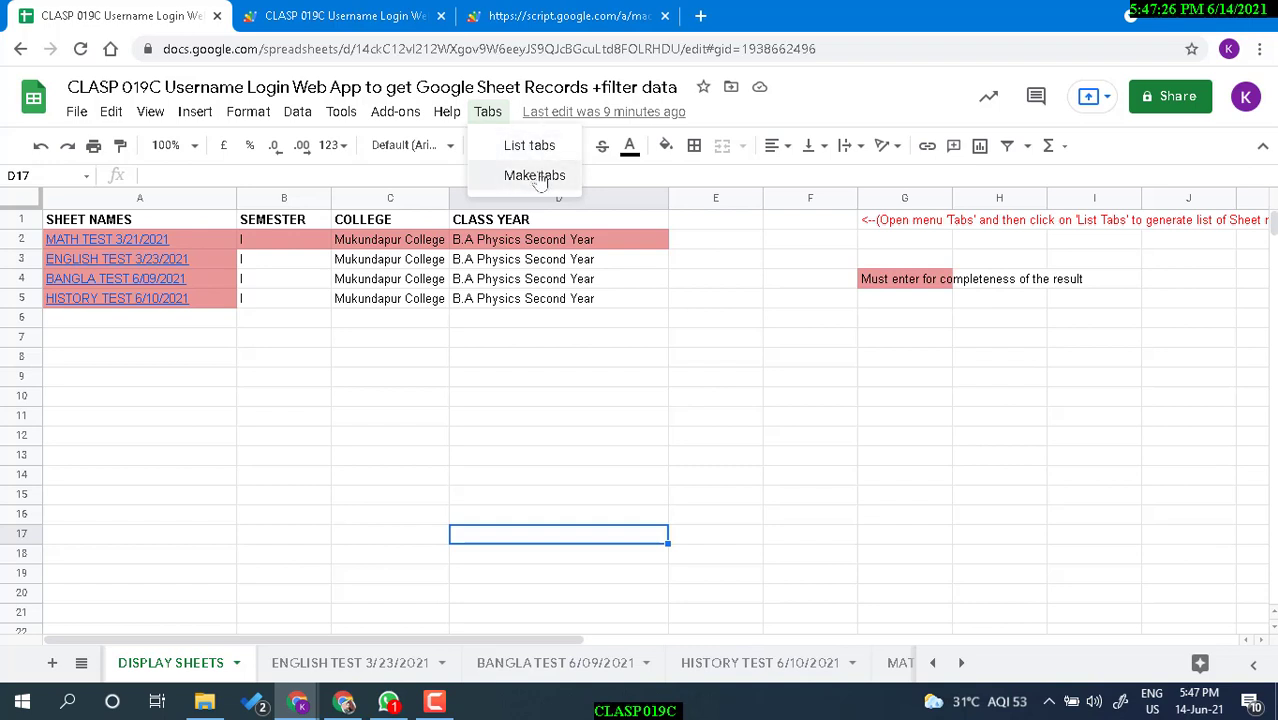
# Clear the sheet names in A2:A5 and regenerate them with Tabs > List tabs.
pyautogui.click(184, 318)
pyautogui.moveTo(200, 292); pyautogui.dragTo(192, 238)
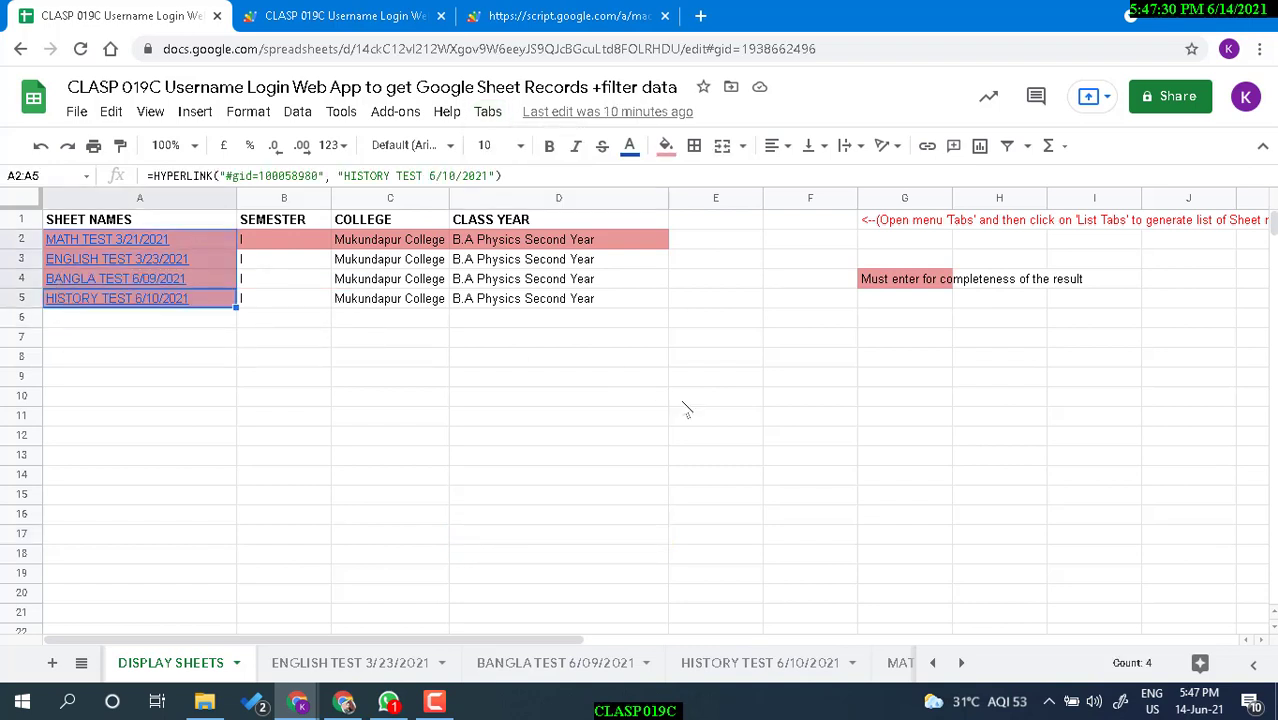
pyautogui.press('Delete')
pyautogui.click(495, 112)
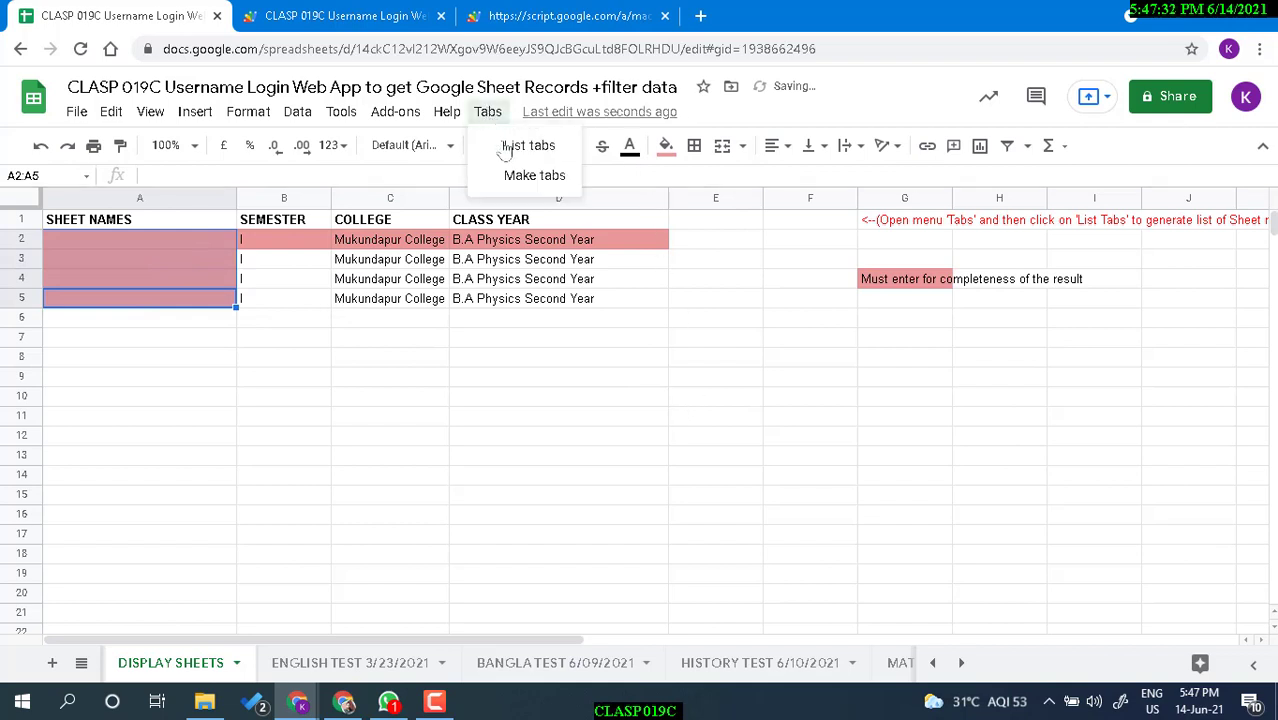
pyautogui.click(537, 150)
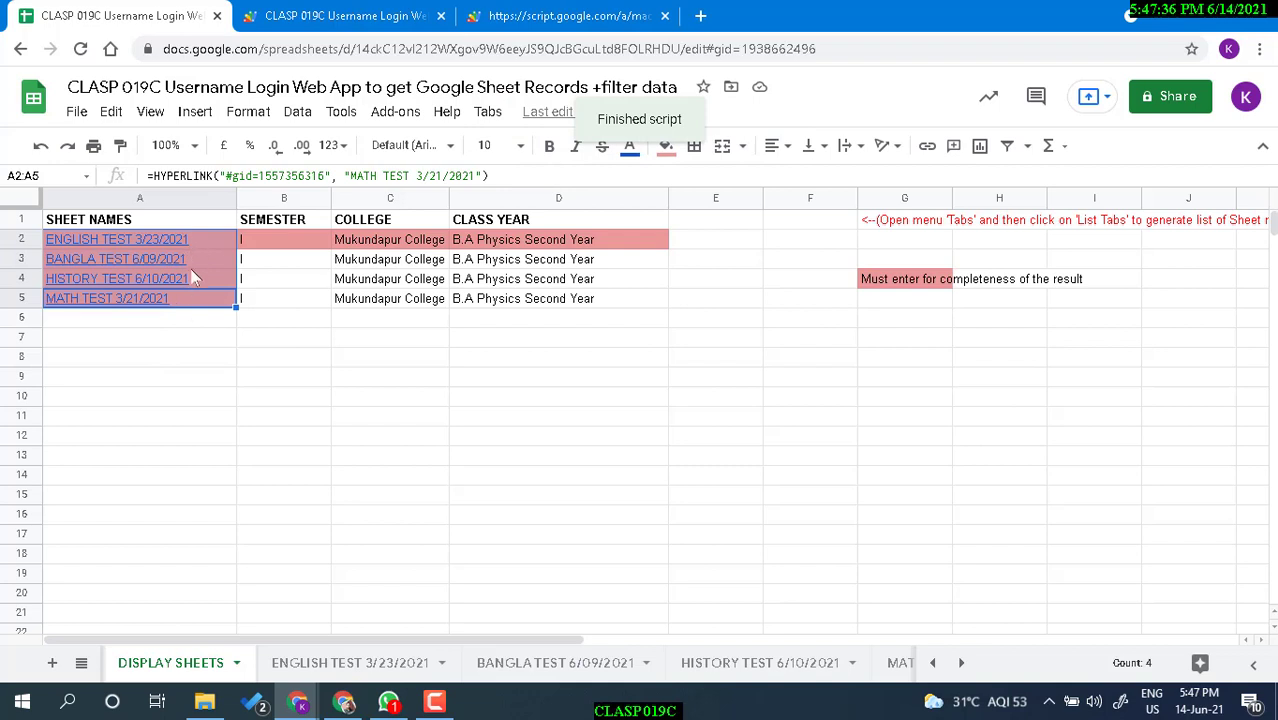
# Follow the MATH TEST link in A5 to its sheet, then return to DISPLAY SHEETS.
pyautogui.click(201, 247)
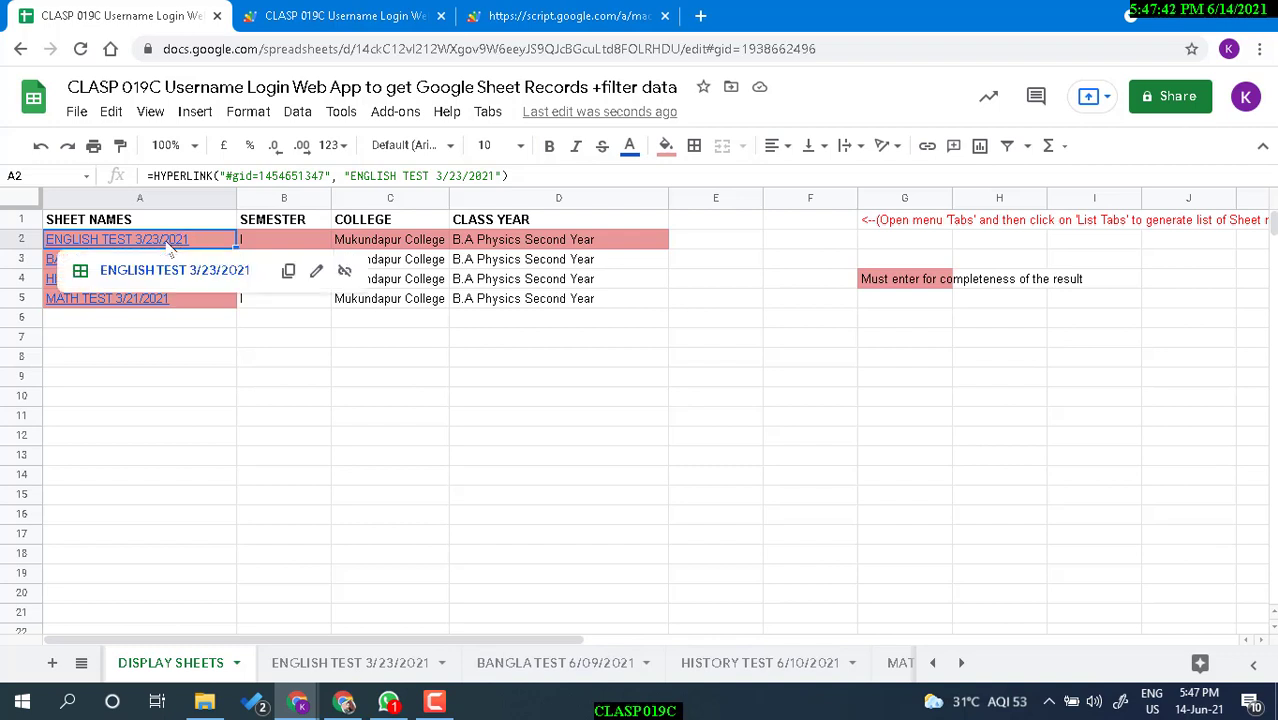
pyautogui.click(123, 300)
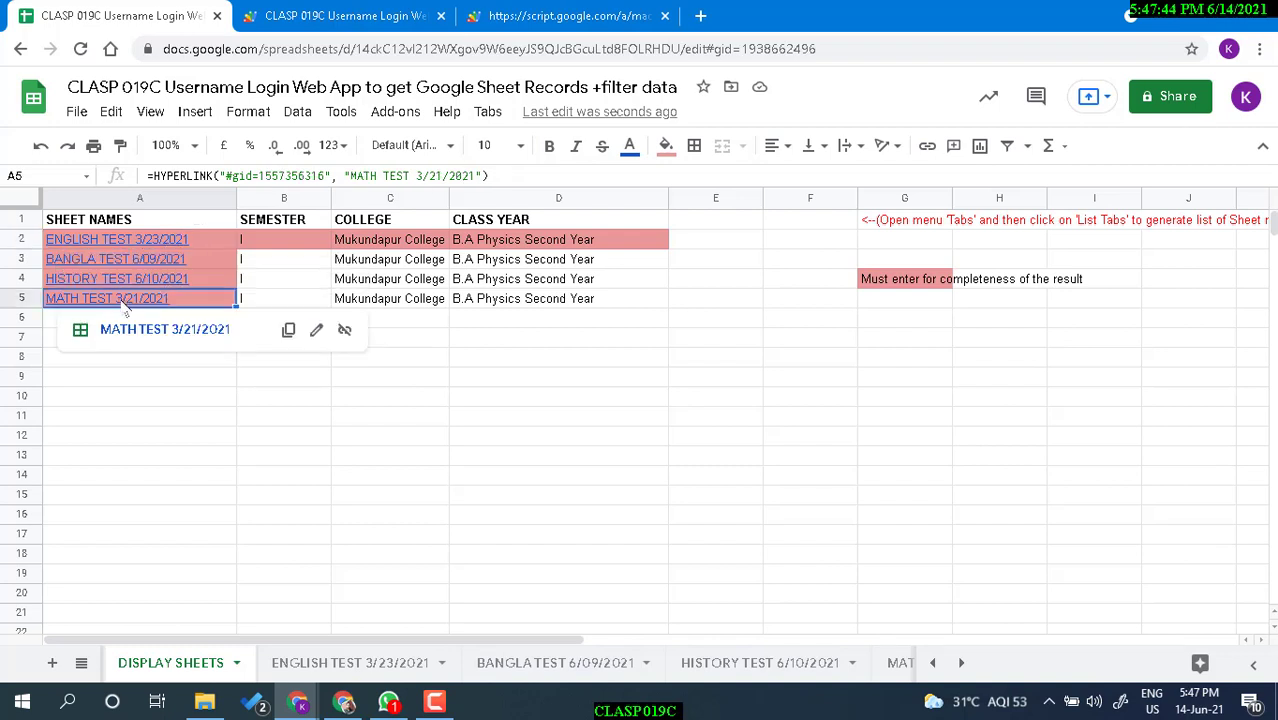
pyautogui.click(145, 330)
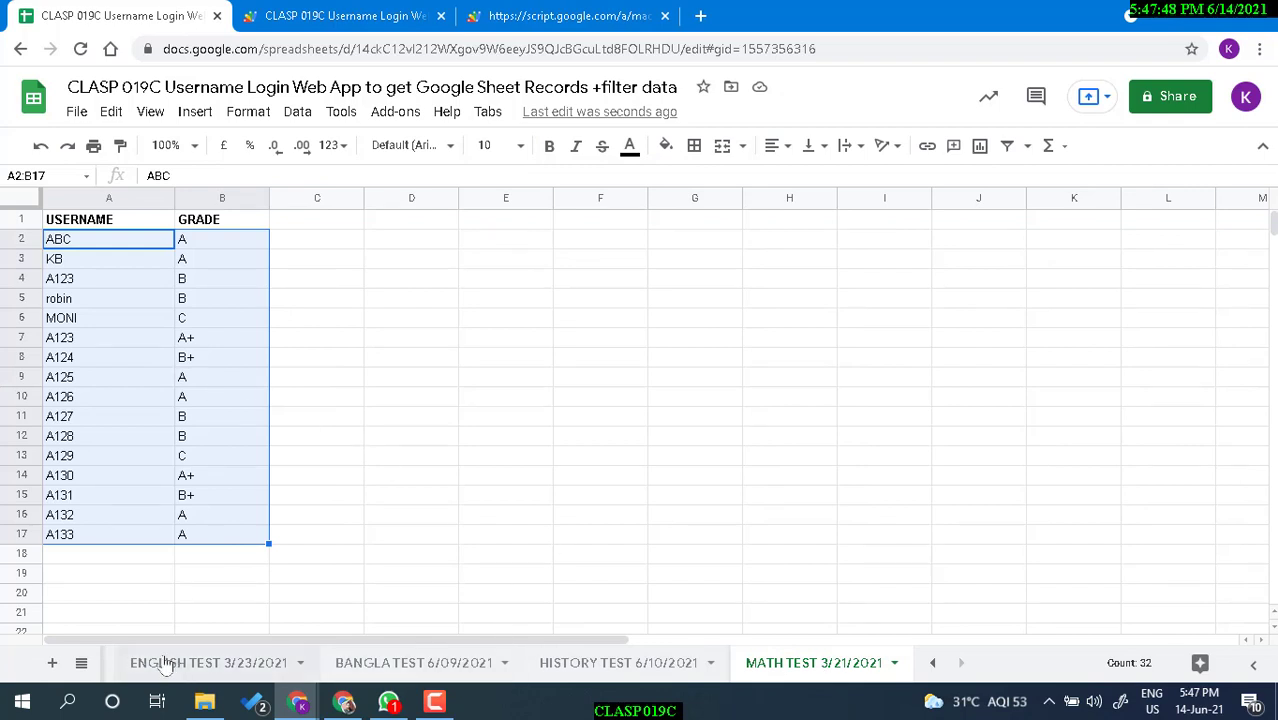
pyautogui.click(82, 663)
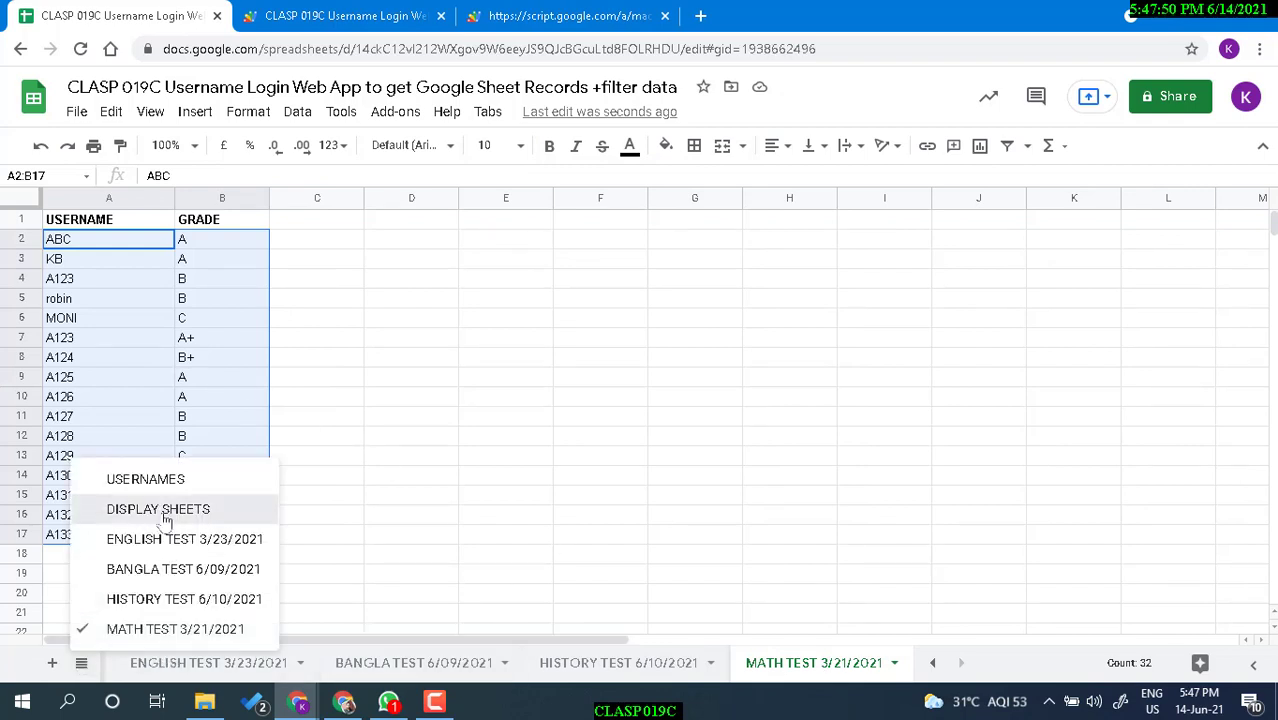
pyautogui.click(162, 507)
pyautogui.click(337, 322)
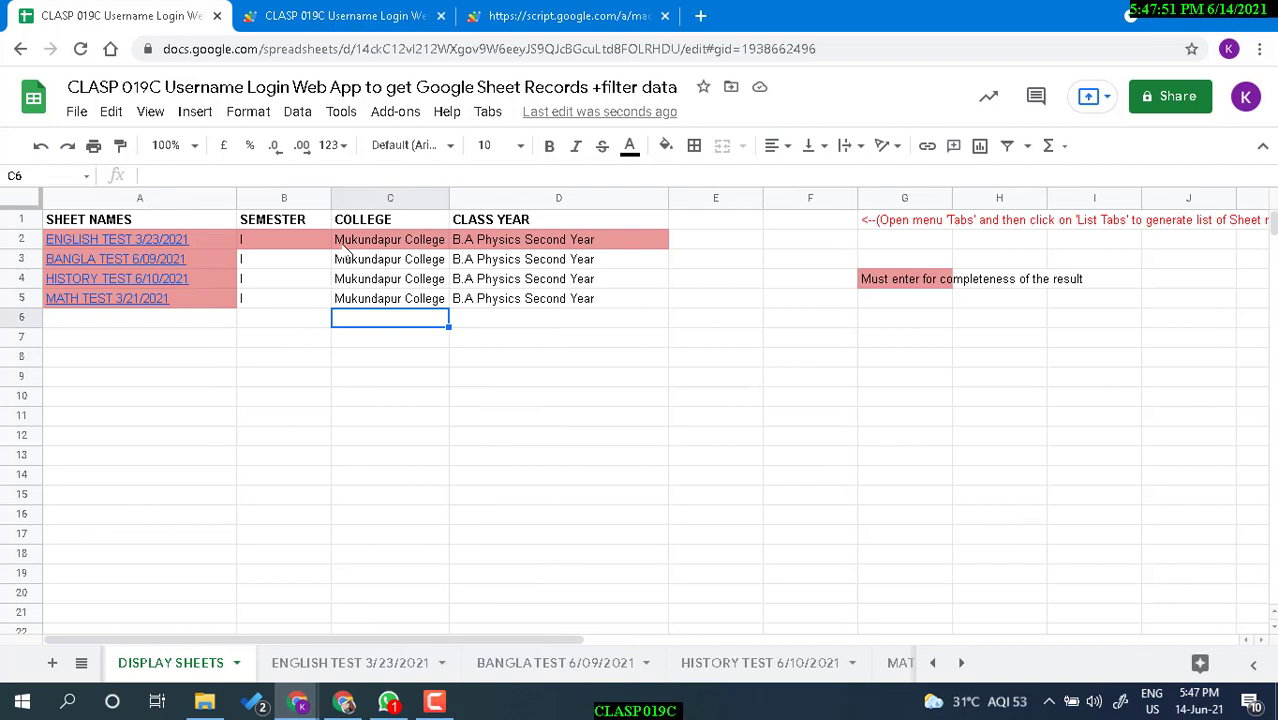
pyautogui.click(488, 112)
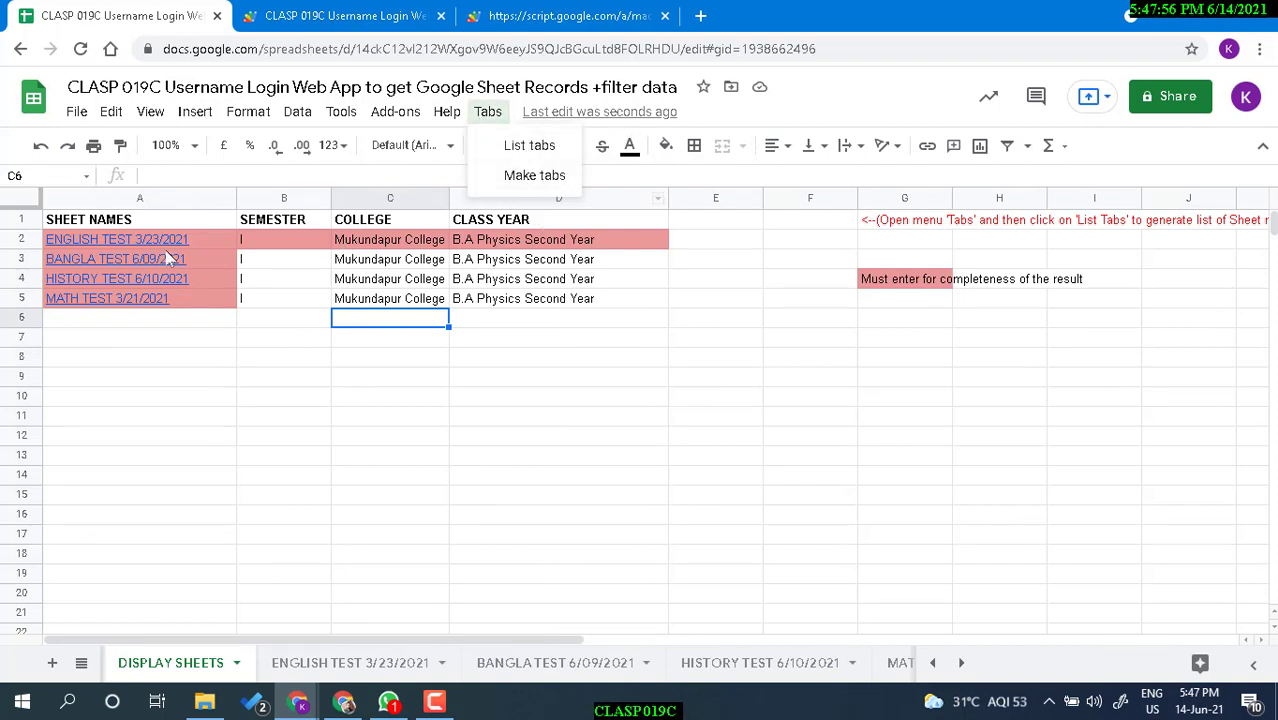
# Enter ABC in A6 and run Tabs > Make tabs to create the ABC sheet.
pyautogui.click(163, 320)
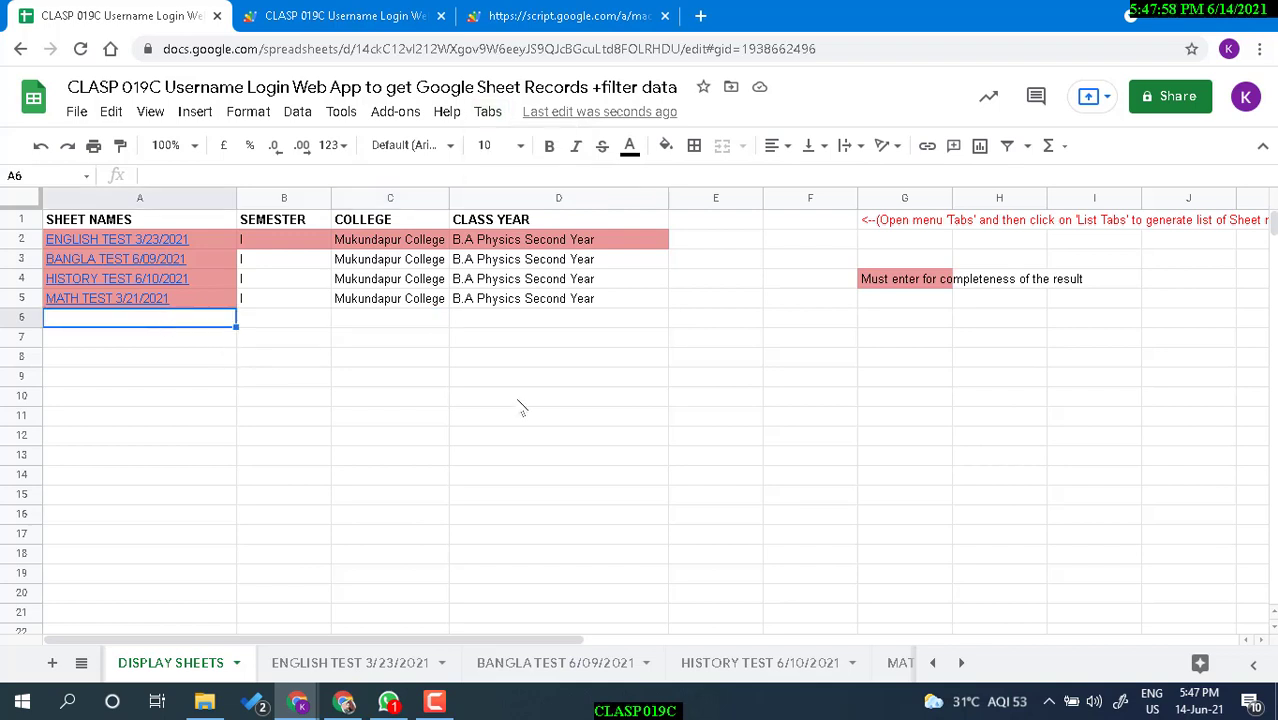
pyautogui.write('ABC')
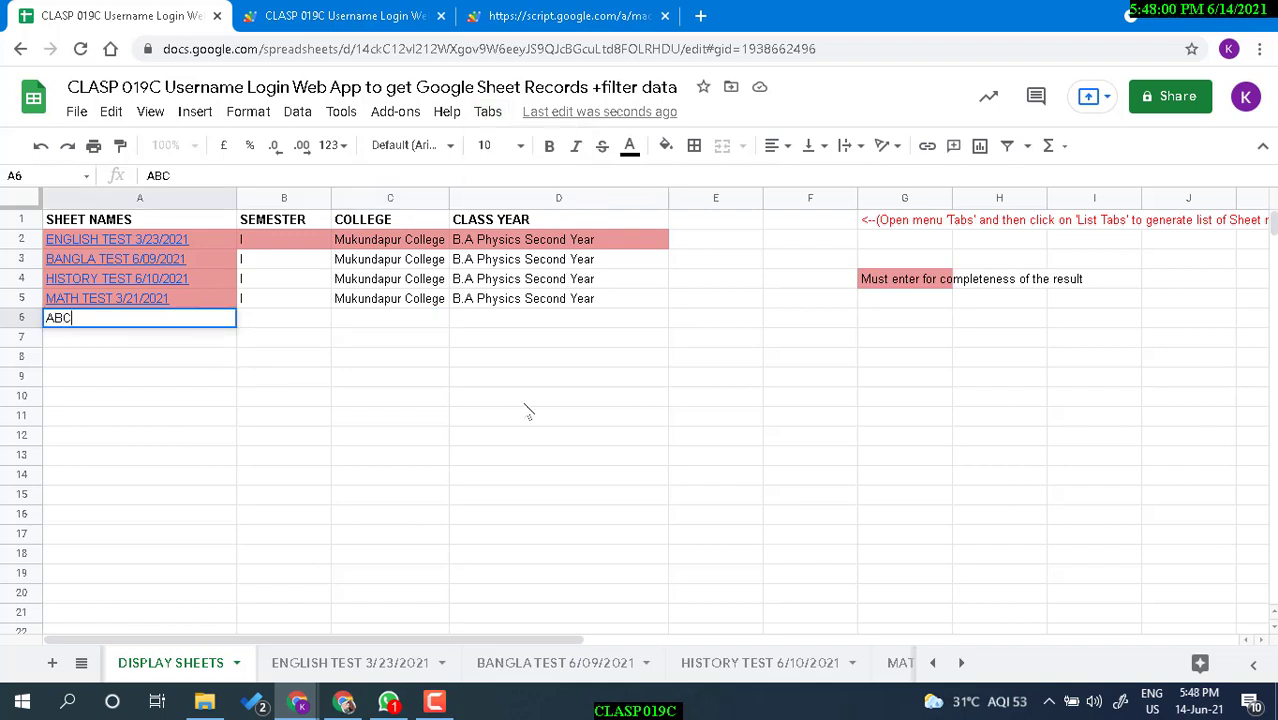
pyautogui.click(350, 416)
pyautogui.click(193, 324)
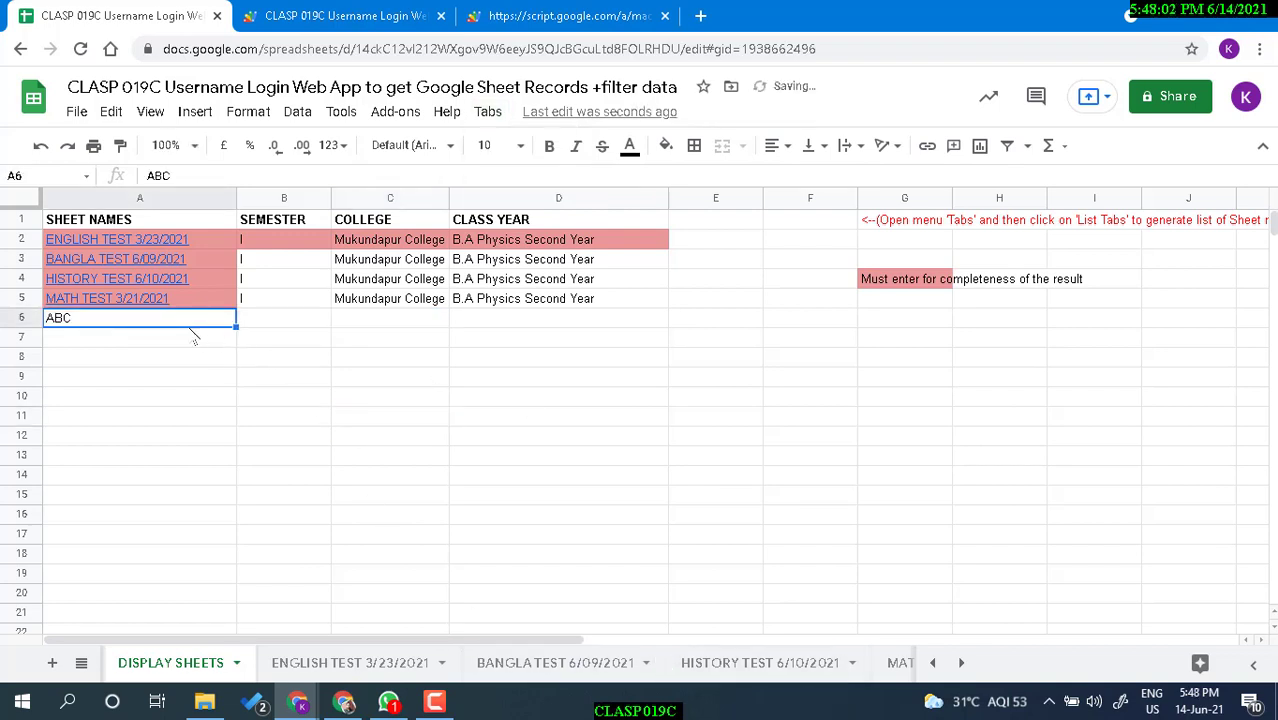
pyautogui.click(488, 111)
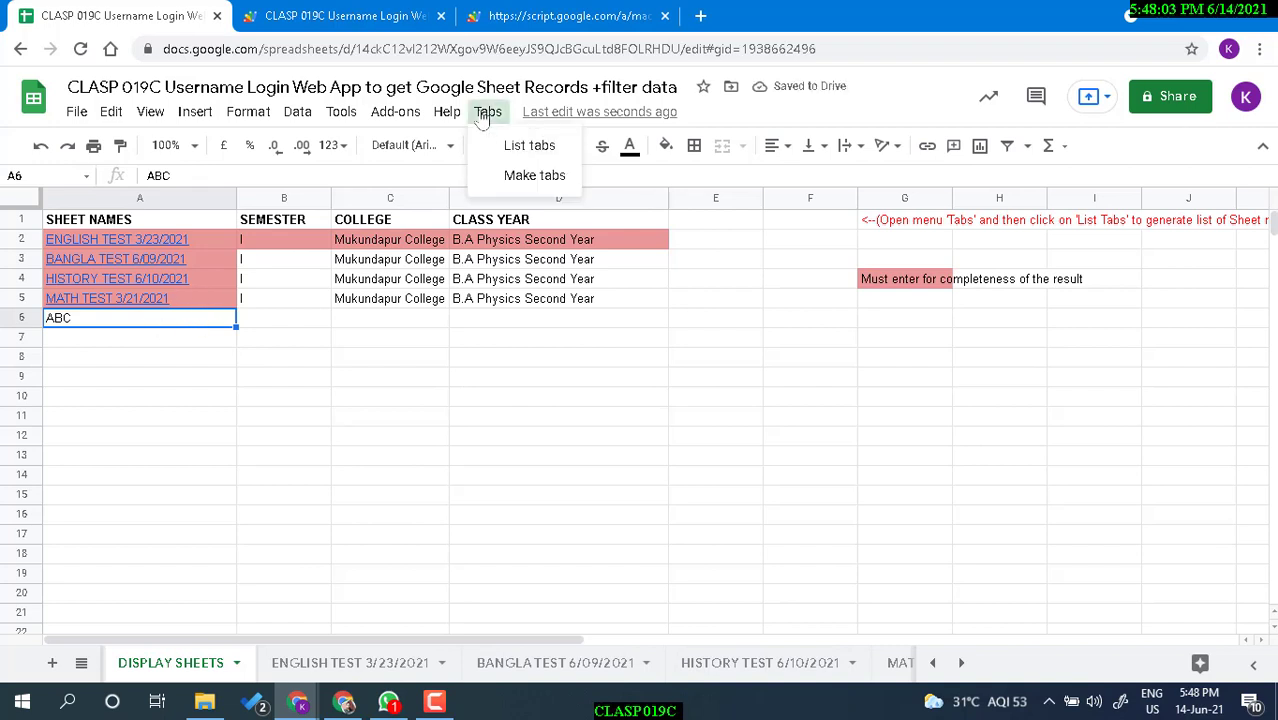
pyautogui.click(527, 181)
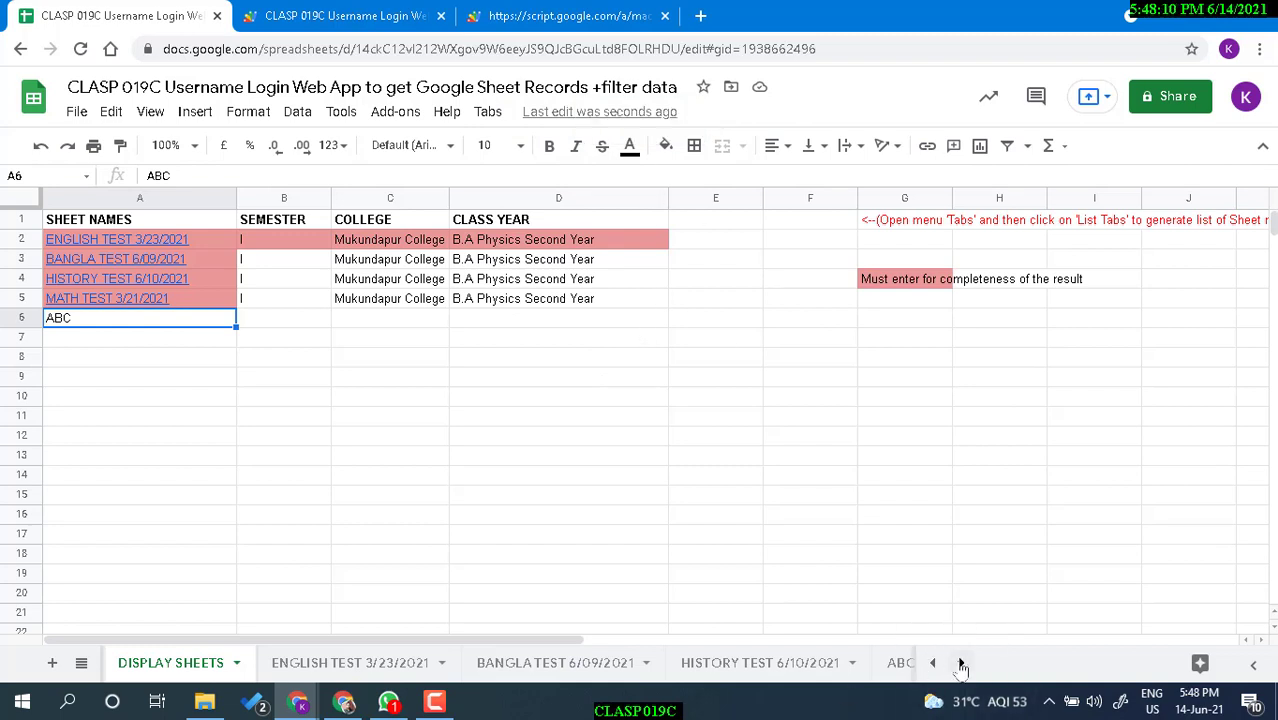
# Inspect the new ABC sheet's USER NAME and GRADE headers against the MATH TEST sheet.
pyautogui.click(961, 662)
pyautogui.click(682, 664)
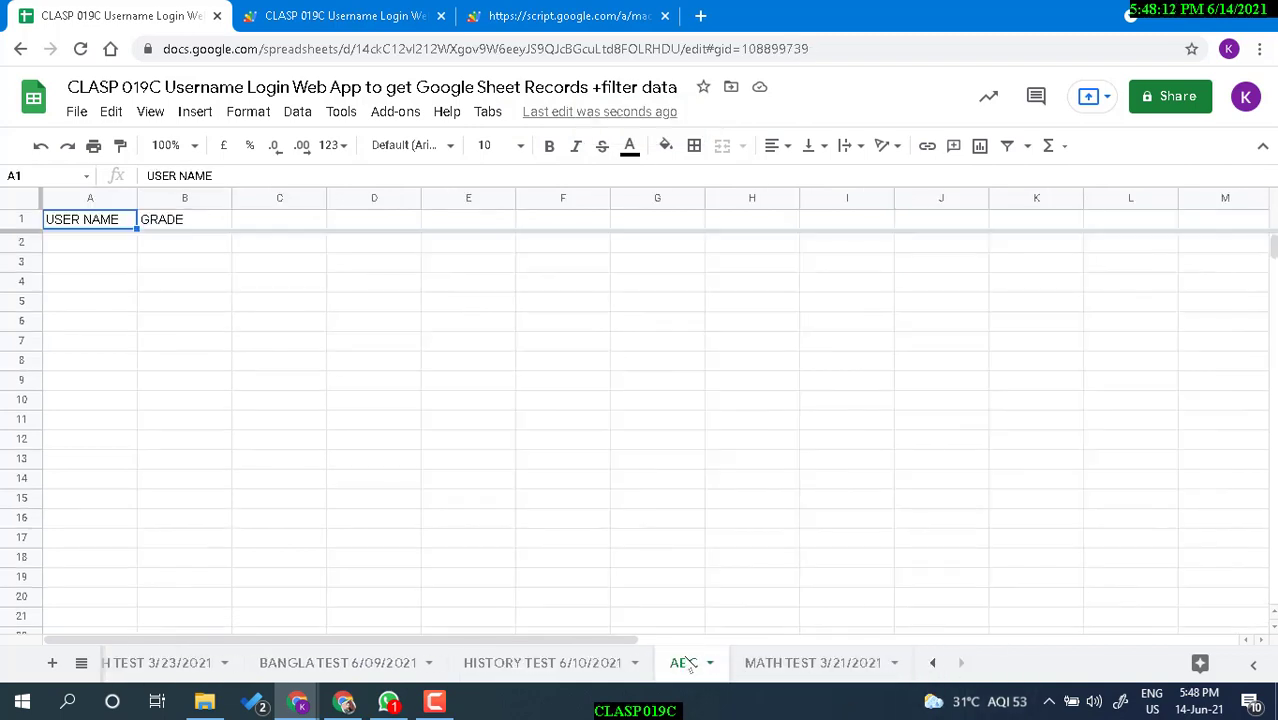
pyautogui.click(213, 266)
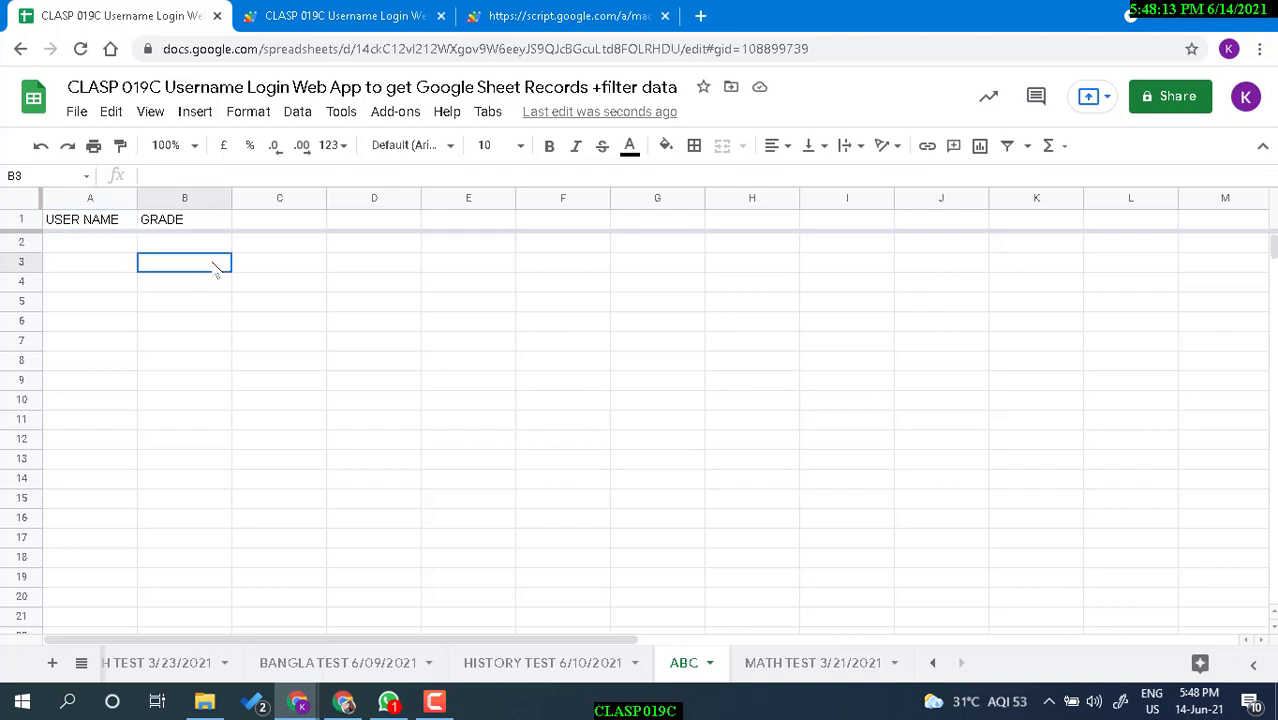
pyautogui.click(171, 222)
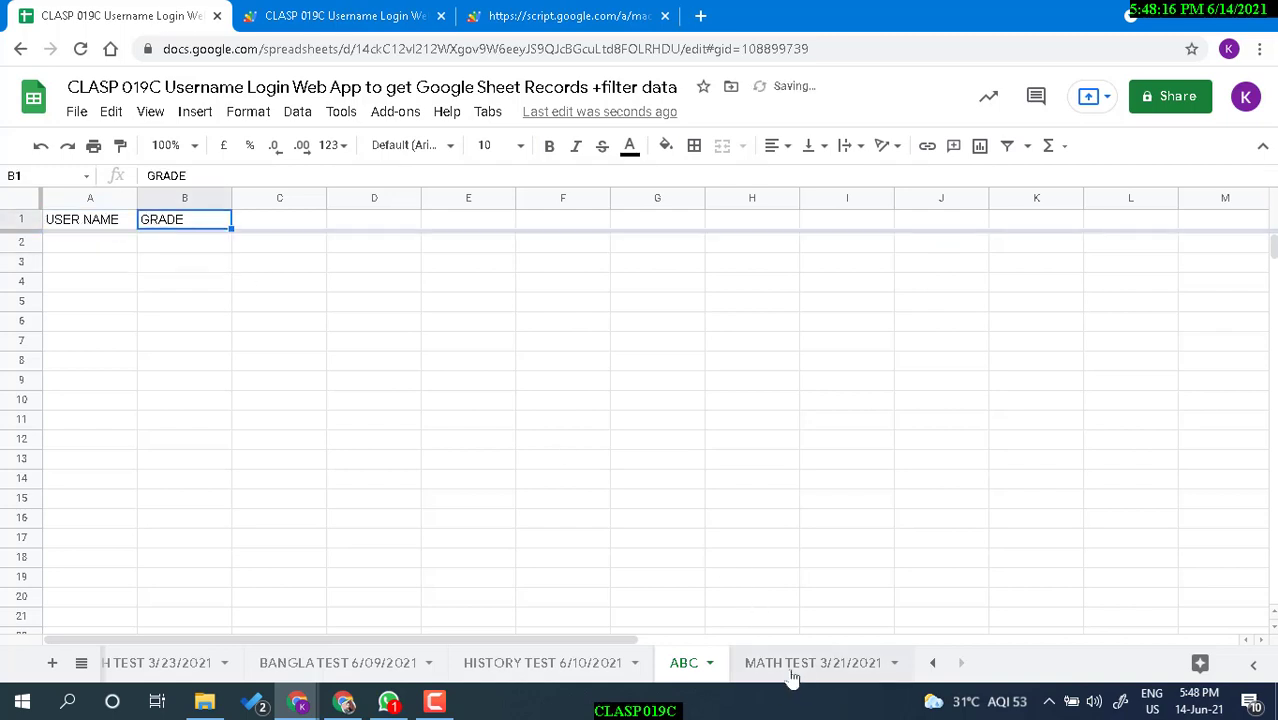
pyautogui.click(830, 672)
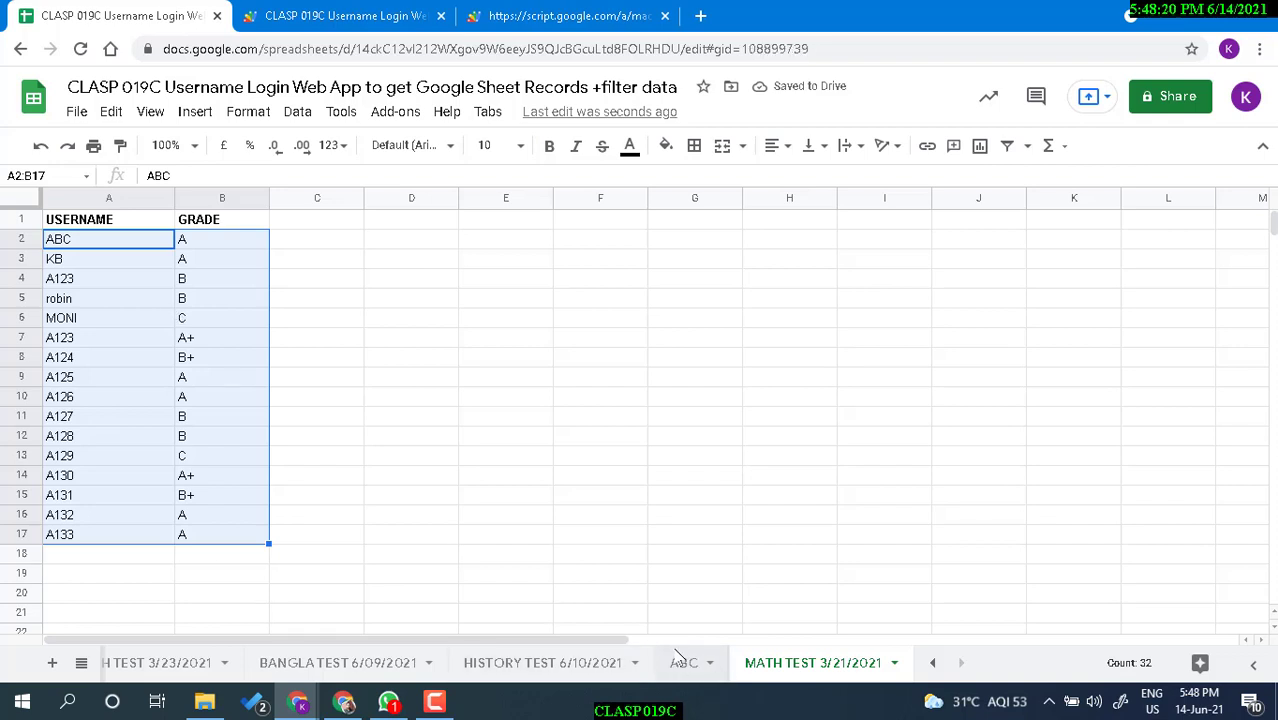
pyautogui.click(684, 663)
pyautogui.click(103, 245)
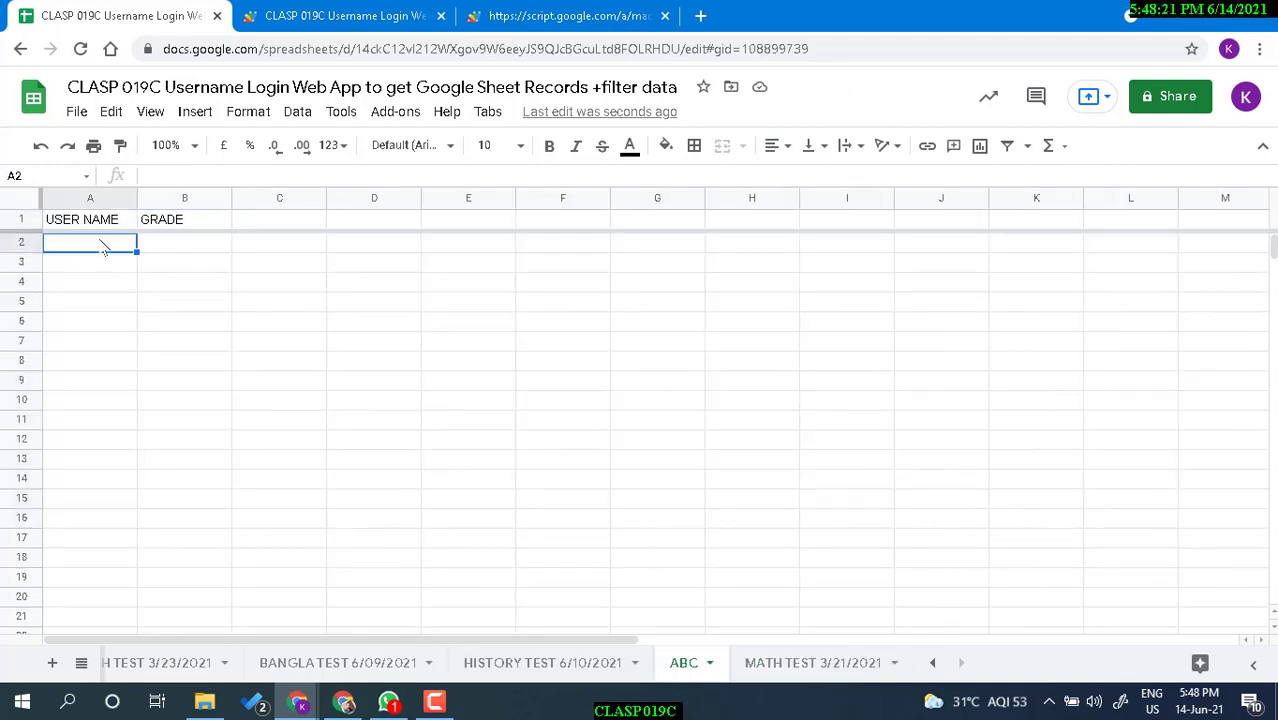
pyautogui.click(207, 249)
pyautogui.click(709, 663)
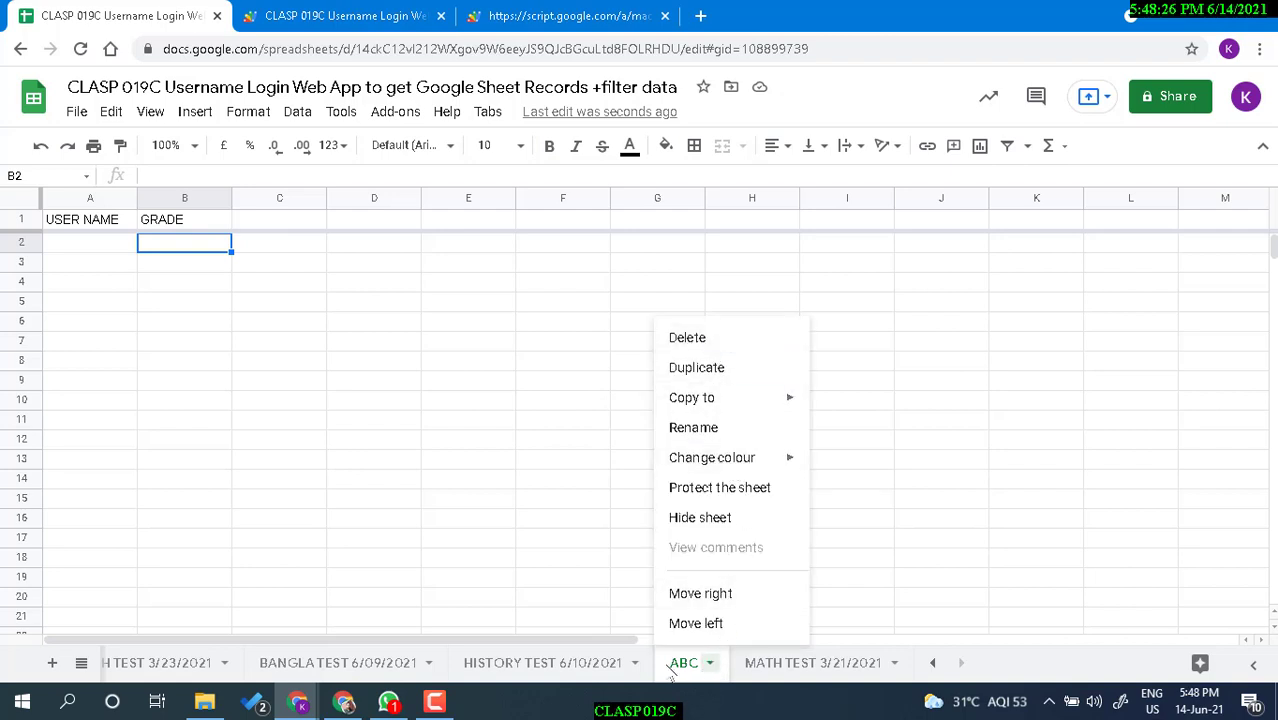
# Refresh the sheet list on DISPLAY SHEETS and follow the ABC link in A5.
pyautogui.click(488, 112)
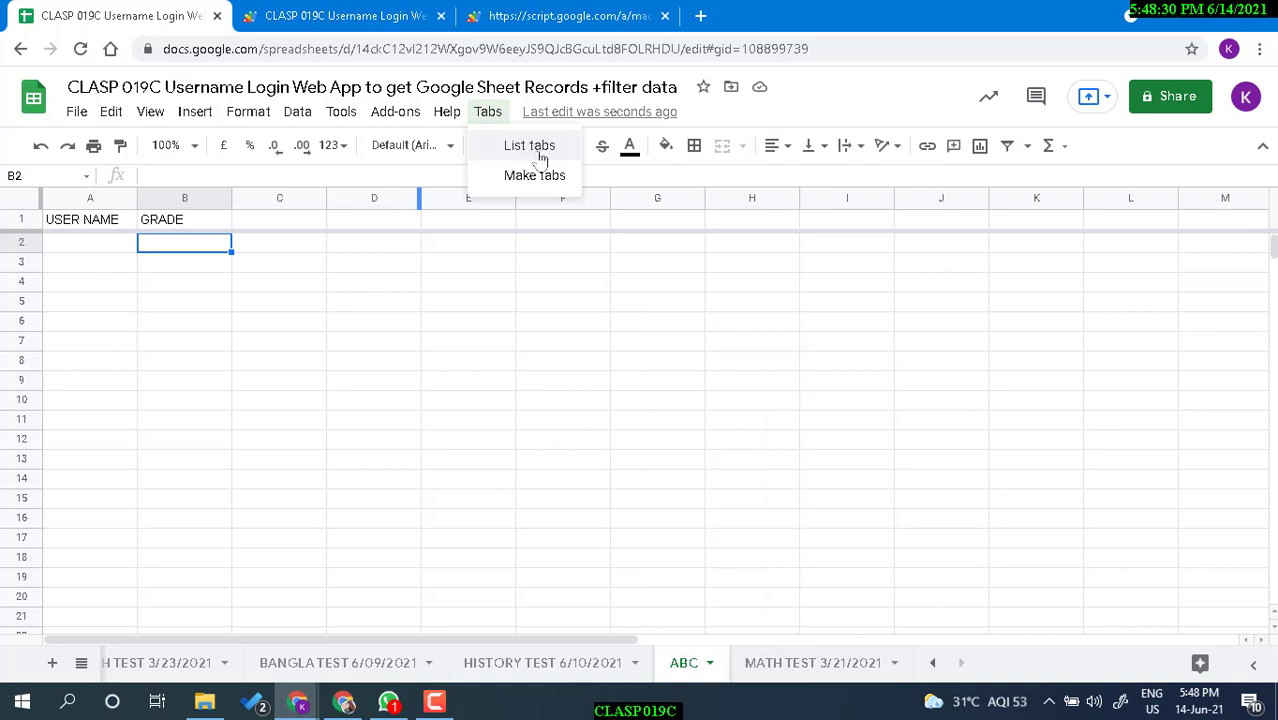
pyautogui.click(540, 152)
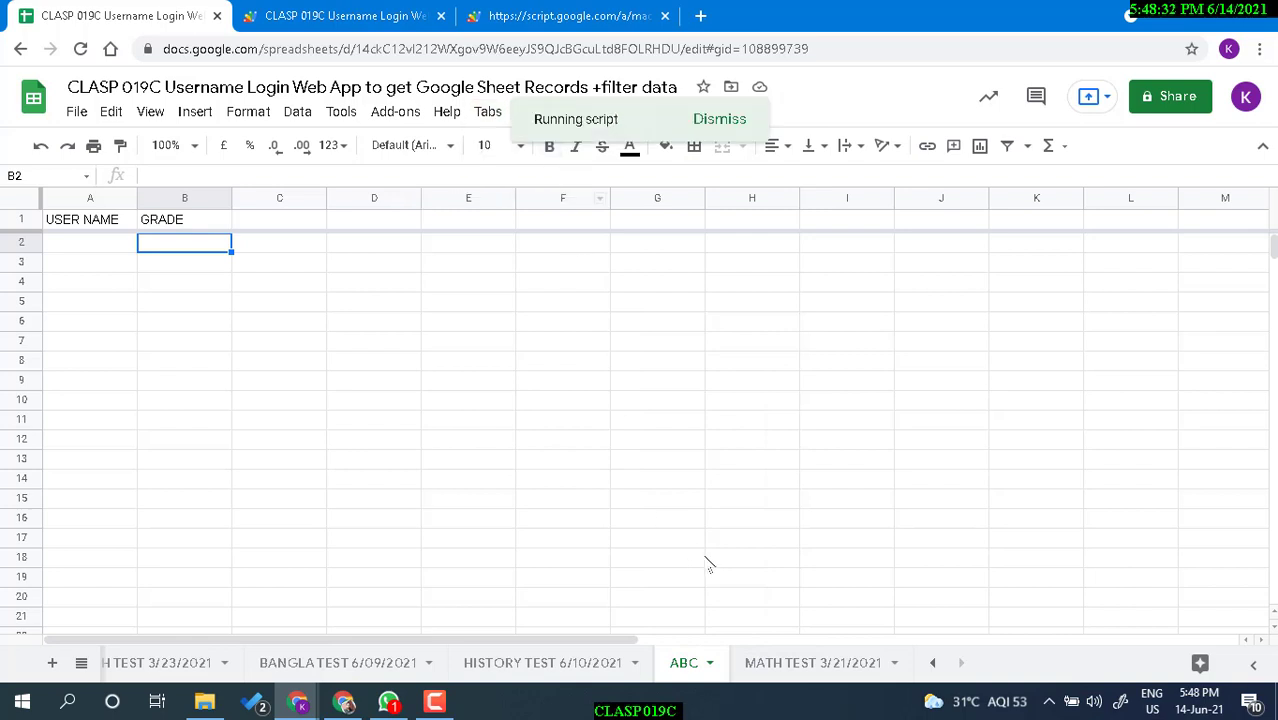
pyautogui.click(81, 663)
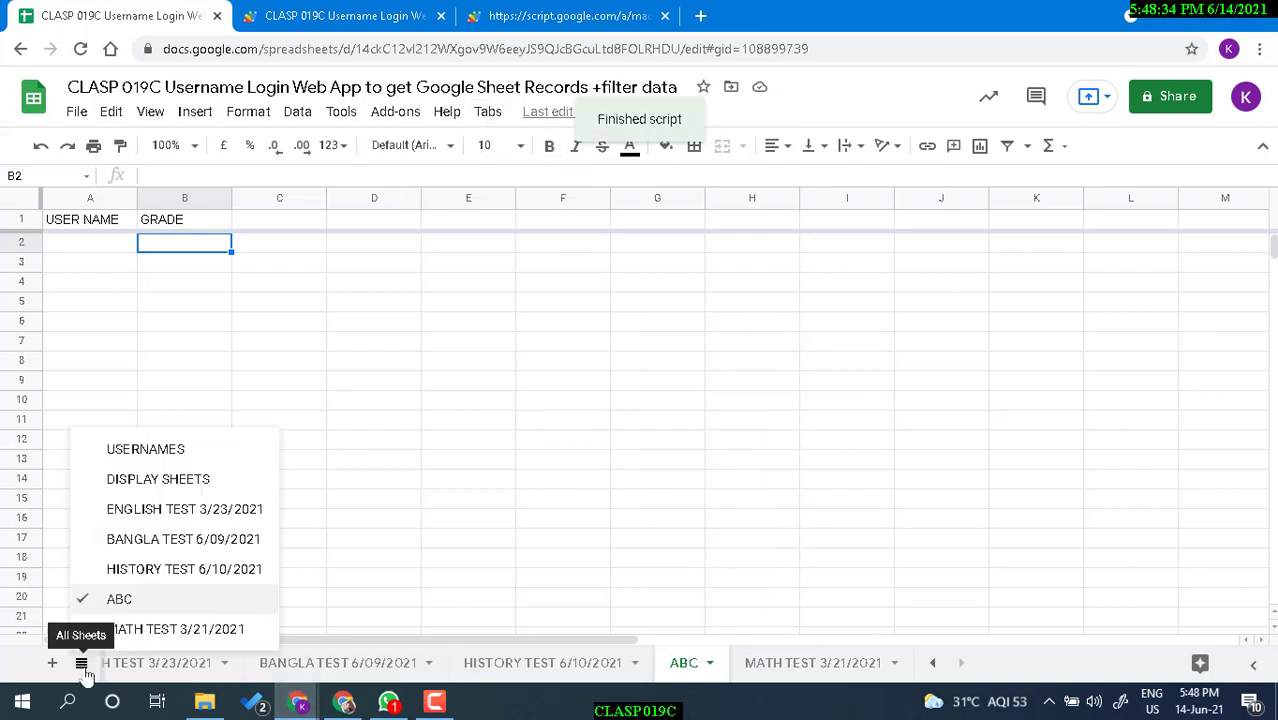
pyautogui.click(172, 480)
pyautogui.click(150, 362)
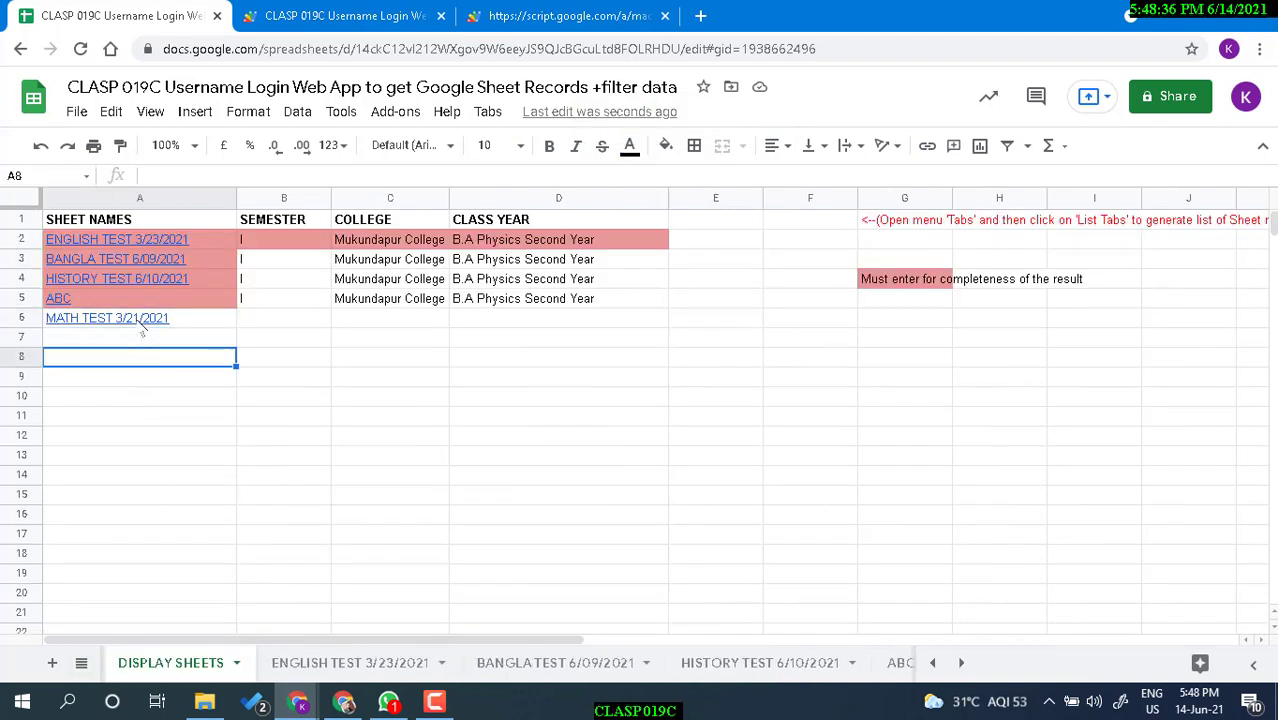
pyautogui.click(62, 301)
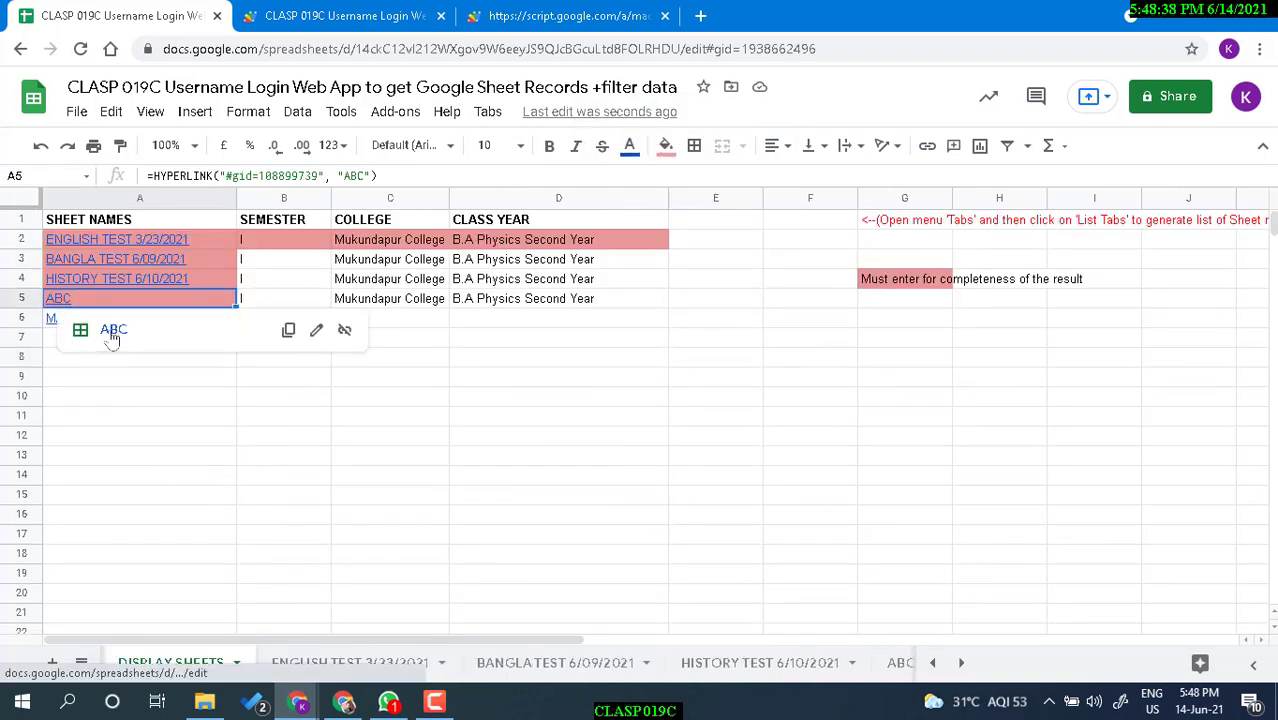
pyautogui.click(113, 331)
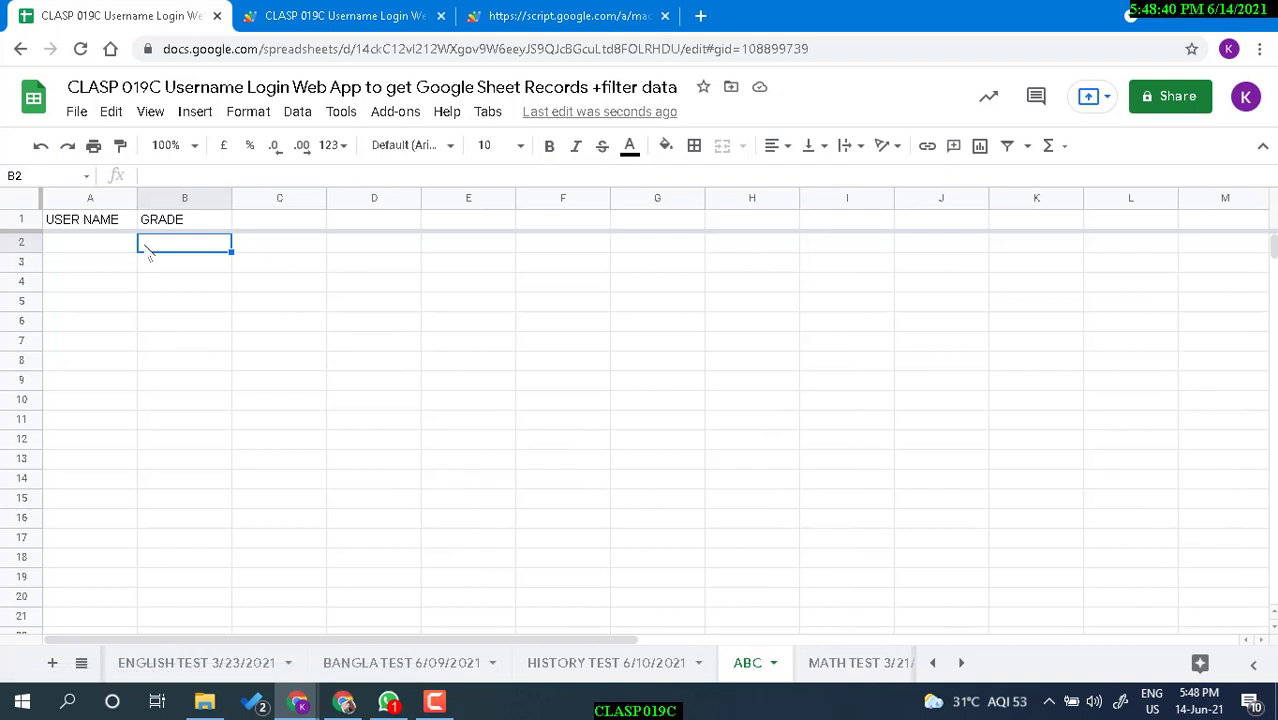
# Delete the ABC sheet and confirm with OK.
pyautogui.click(83, 661)
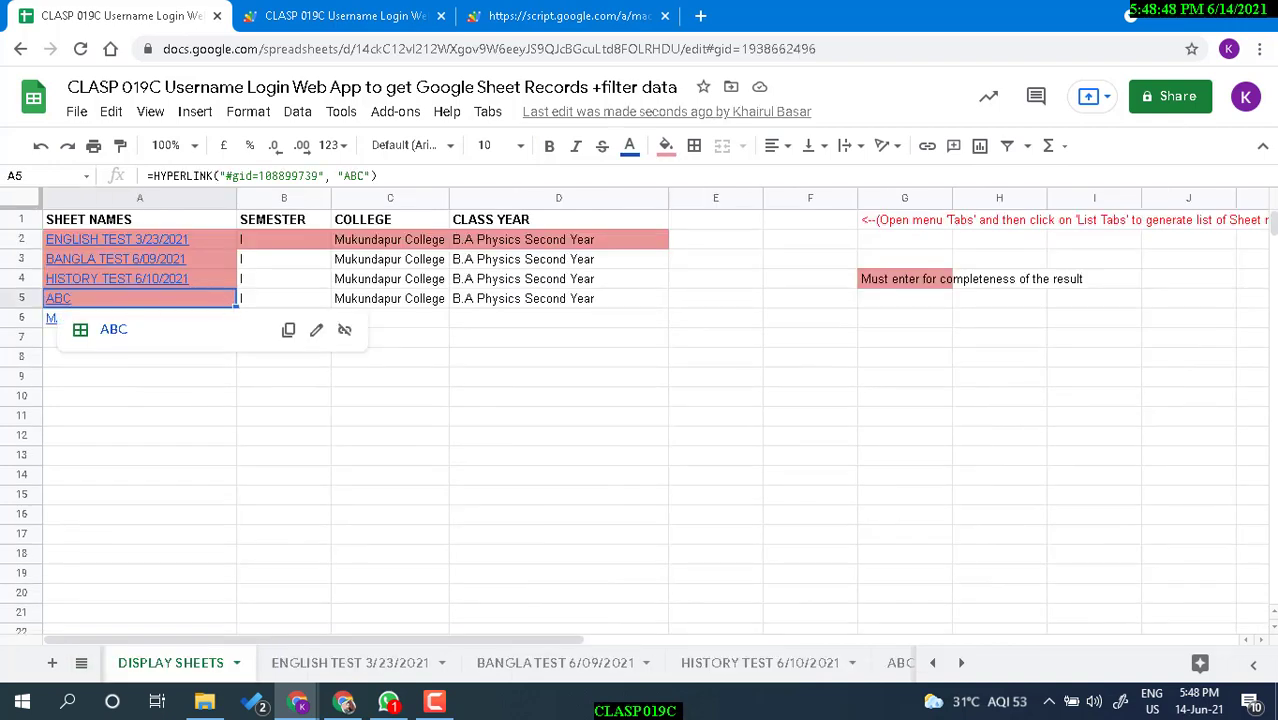
pyautogui.click(888, 675)
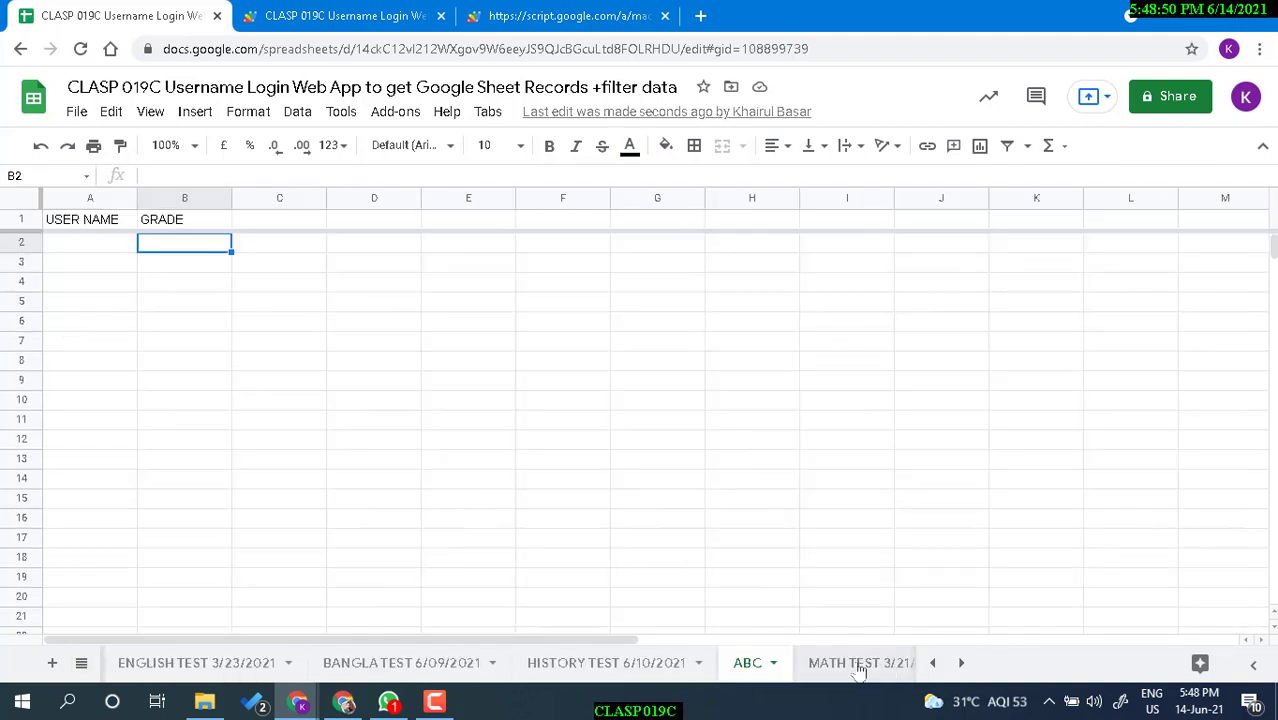
pyautogui.click(772, 663)
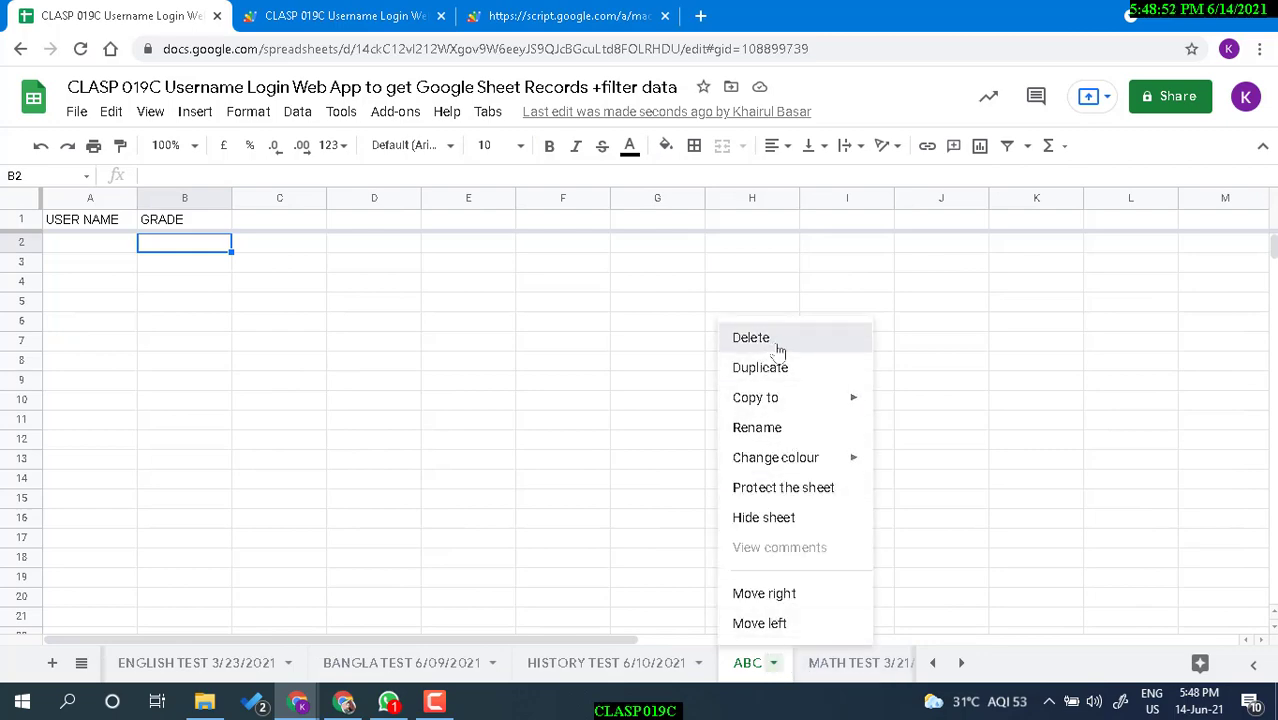
pyautogui.click(778, 342)
pyautogui.click(845, 415)
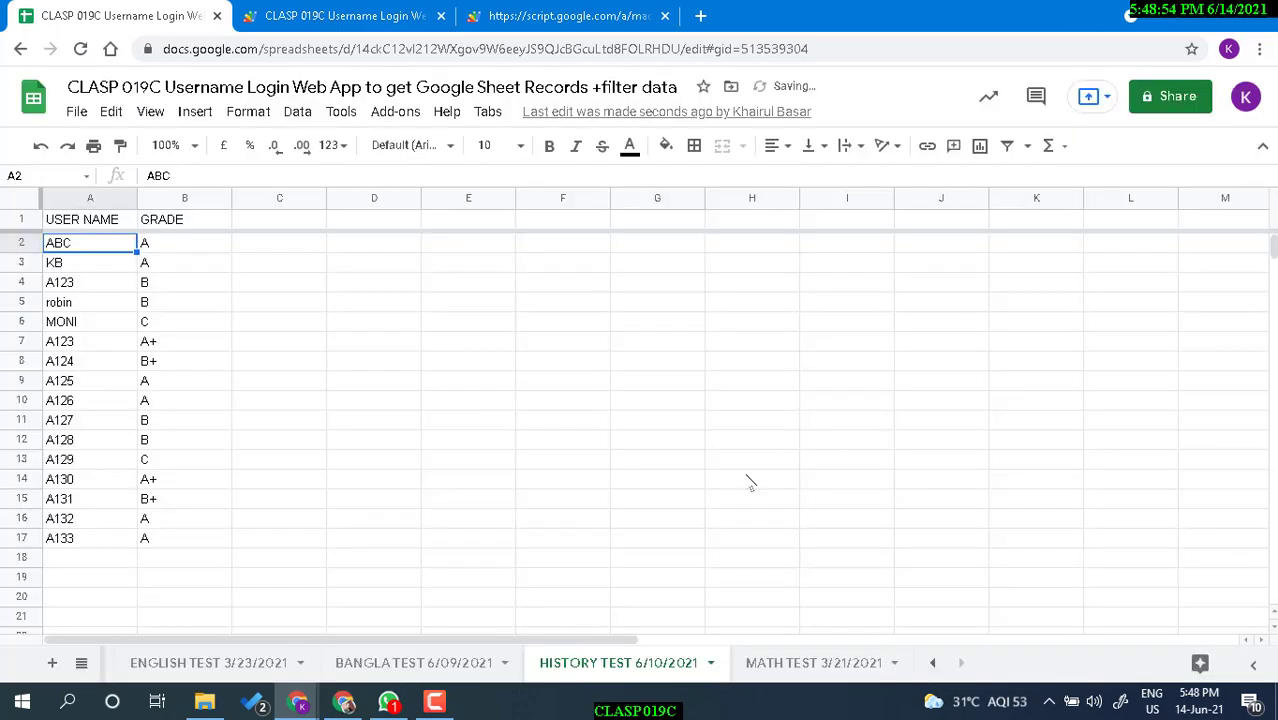
# Rerun Tabs > List tabs and view the updated DISPLAY SHEETS list.
pyautogui.click(487, 111)
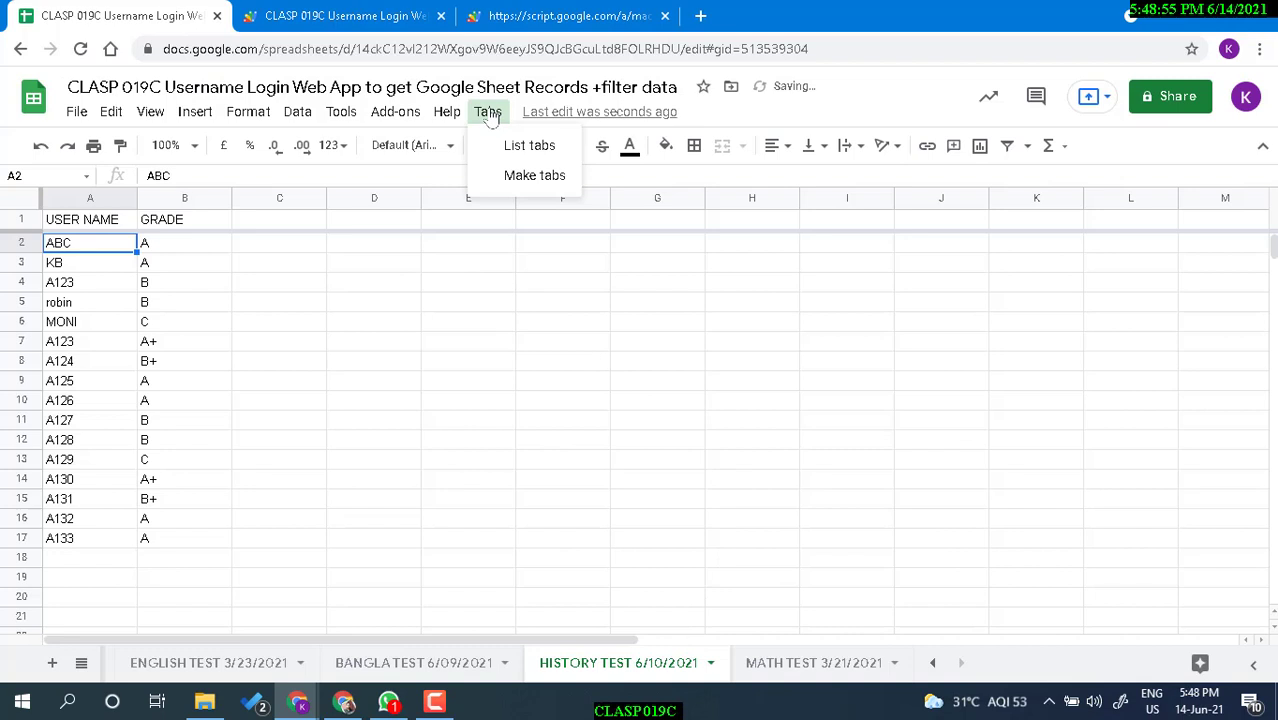
pyautogui.click(530, 148)
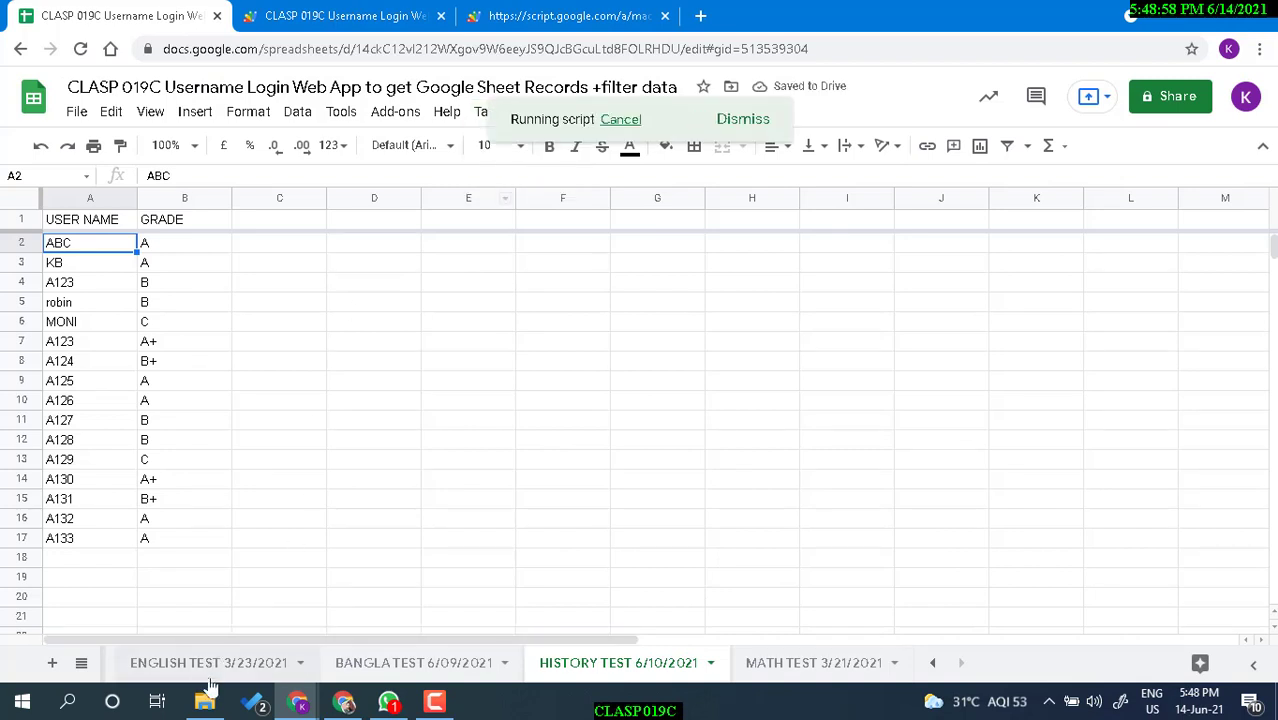
pyautogui.click(82, 664)
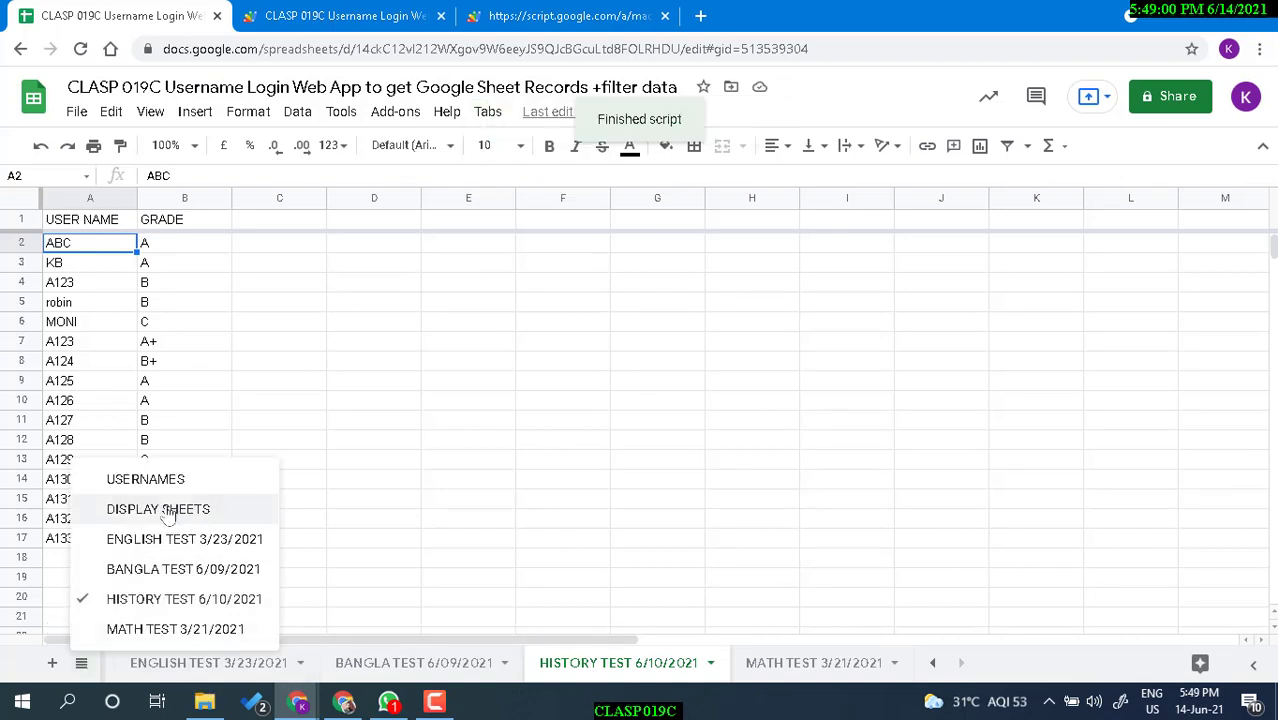
pyautogui.click(165, 510)
pyautogui.click(196, 322)
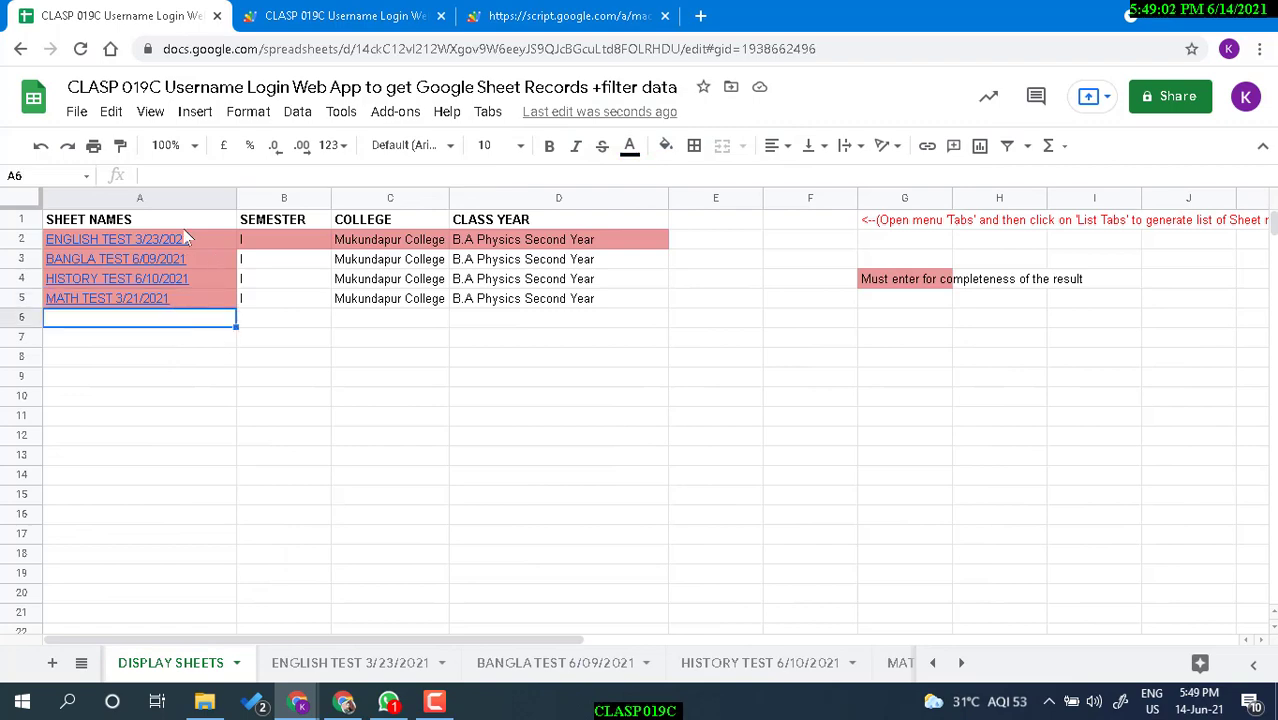
# Switch to the Apps Script project and bring up Code.gs.
pyautogui.click(830, 357)
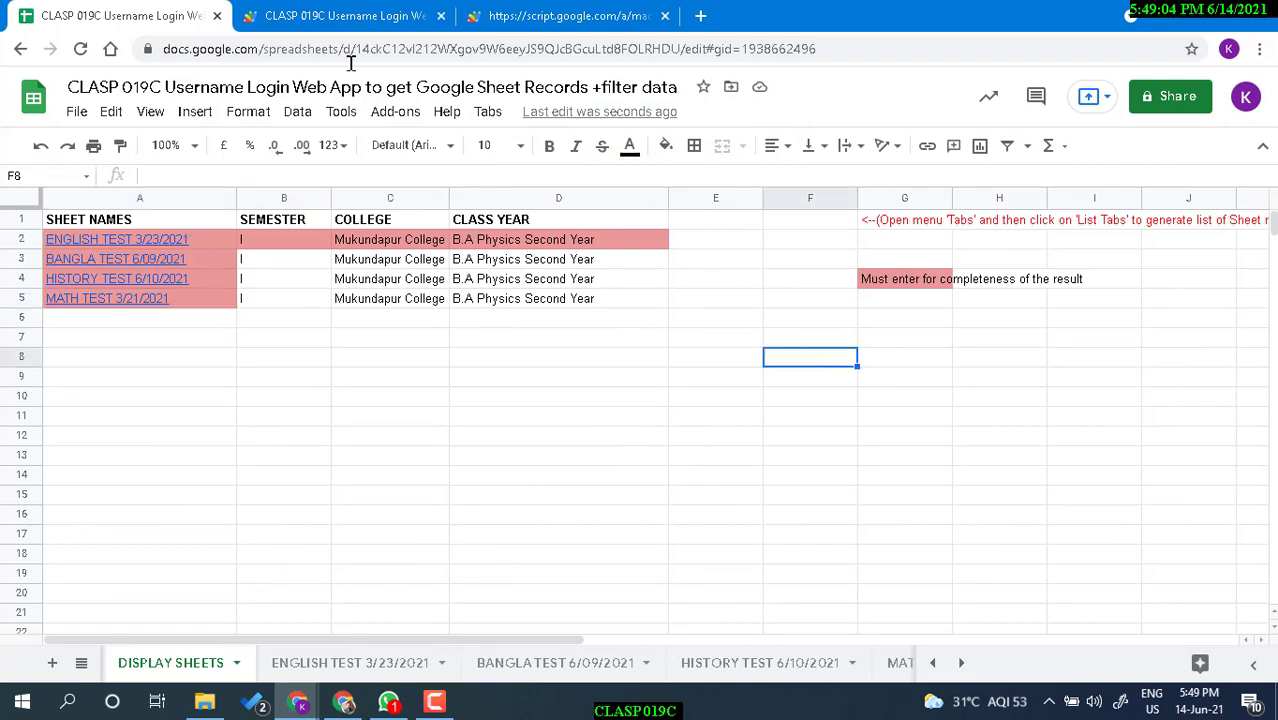
pyautogui.click(338, 17)
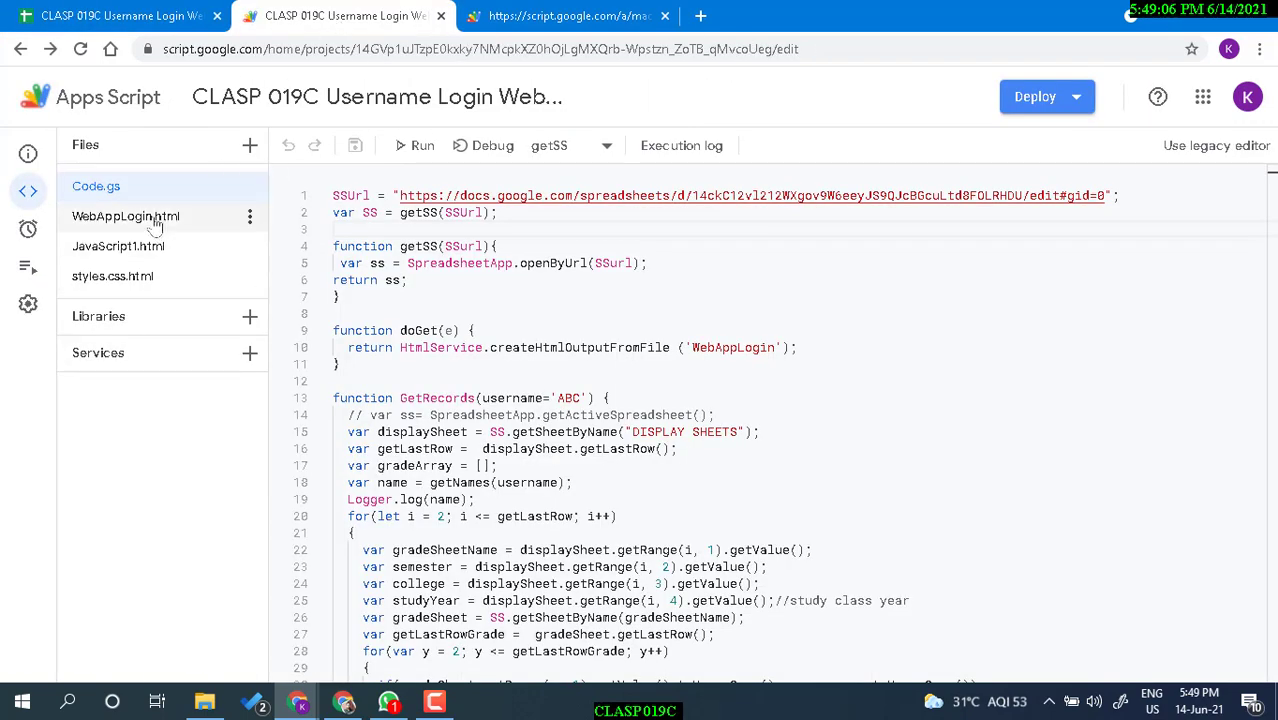
pyautogui.click(155, 220)
pyautogui.click(158, 189)
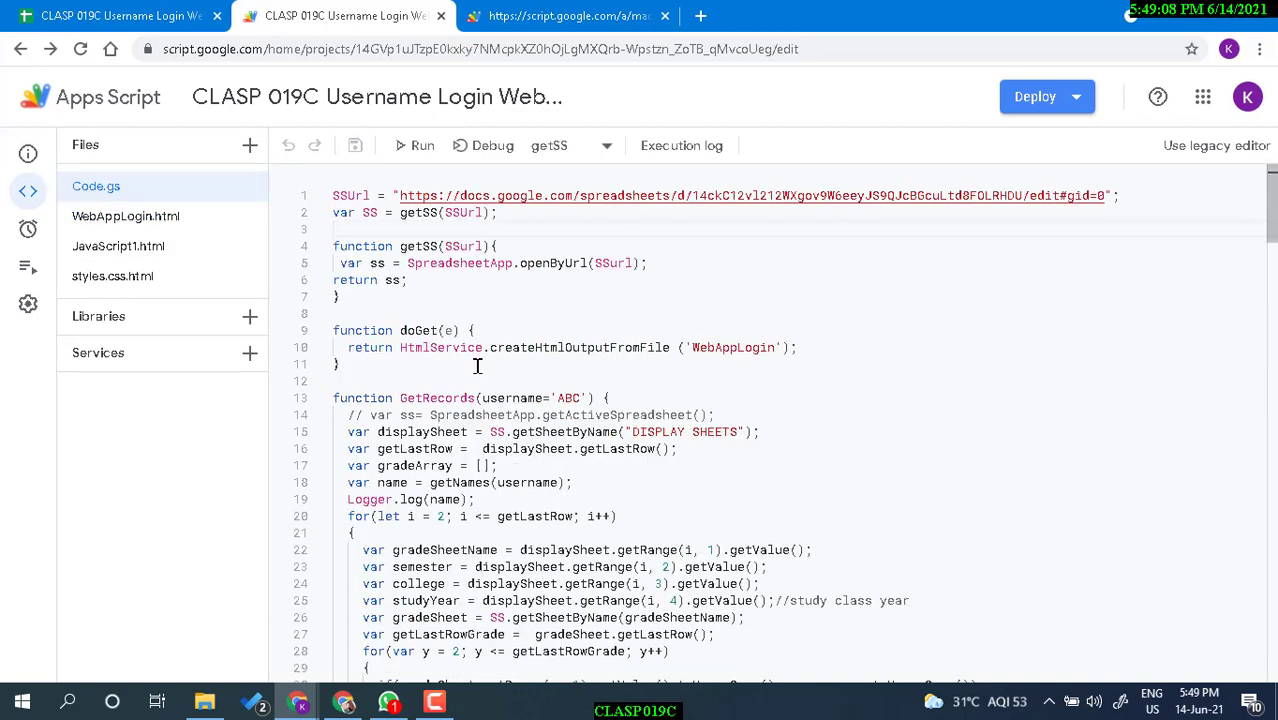
pyautogui.scroll(-5, 478, 366)
pyautogui.scroll(5, 510, 386)
# Compare the web app result page and the spreadsheet's web address with the code.
pyautogui.click(560, 16)
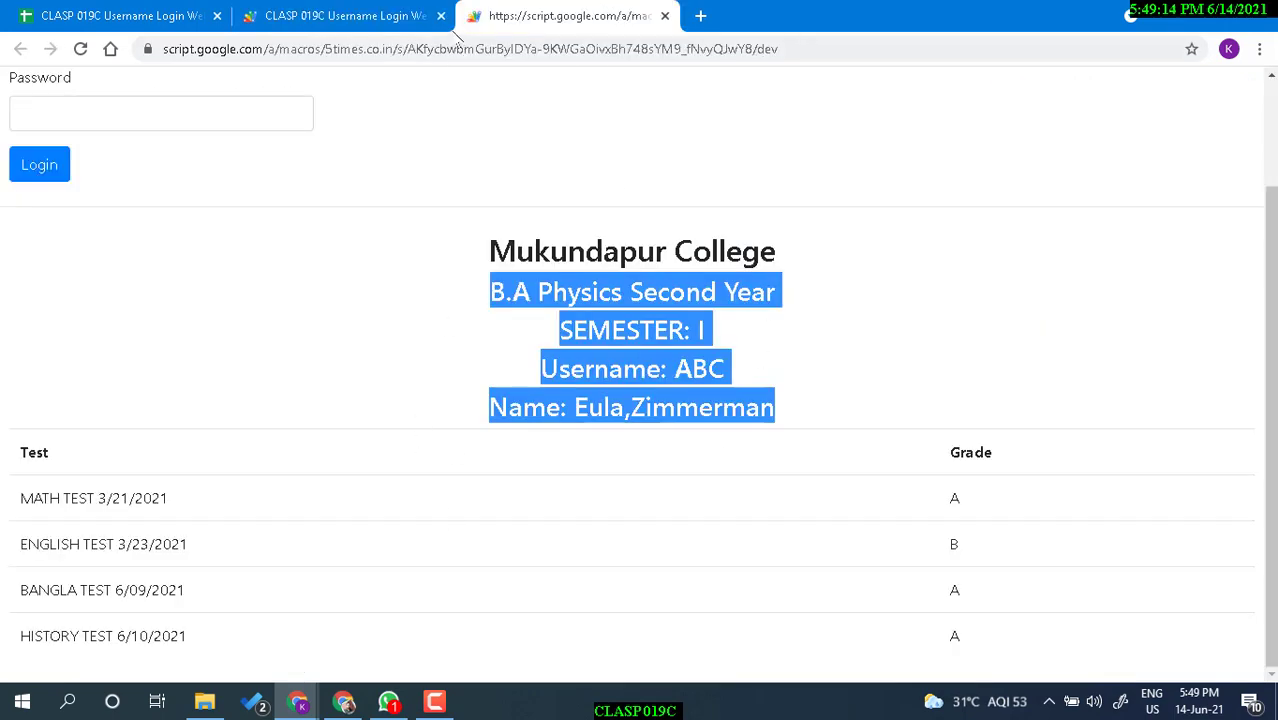
pyautogui.click(384, 15)
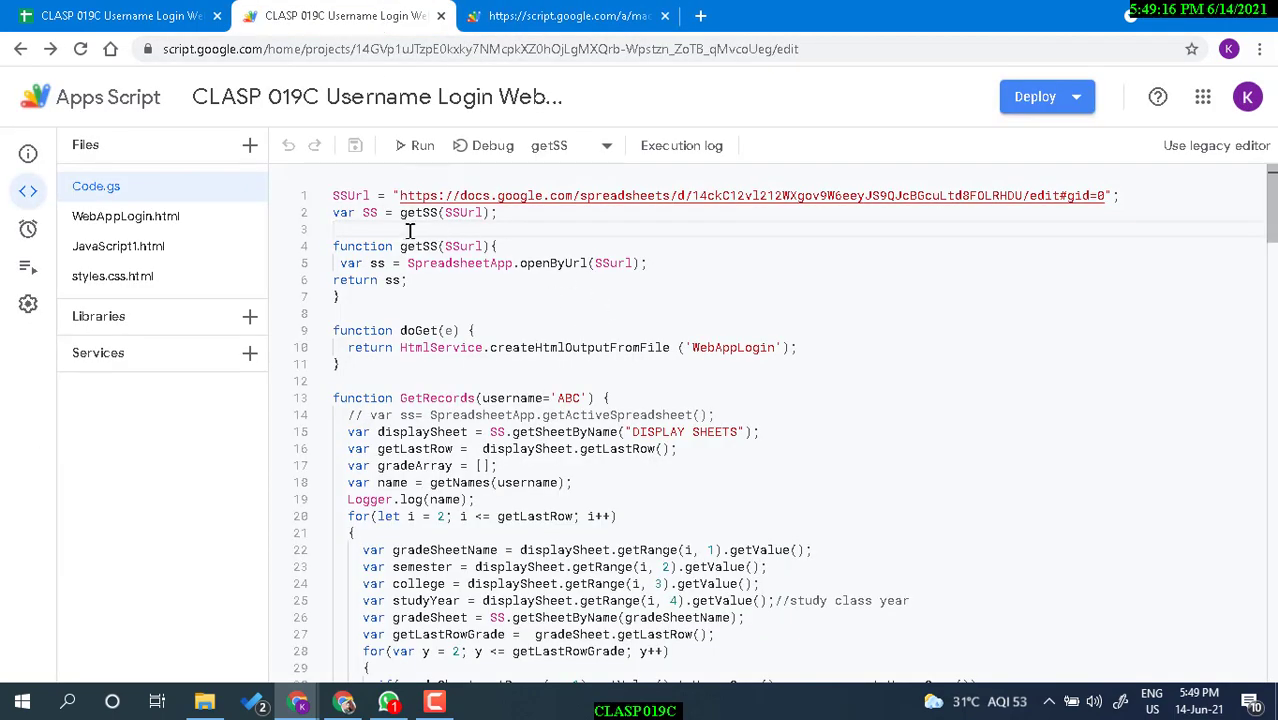
pyautogui.click(134, 22)
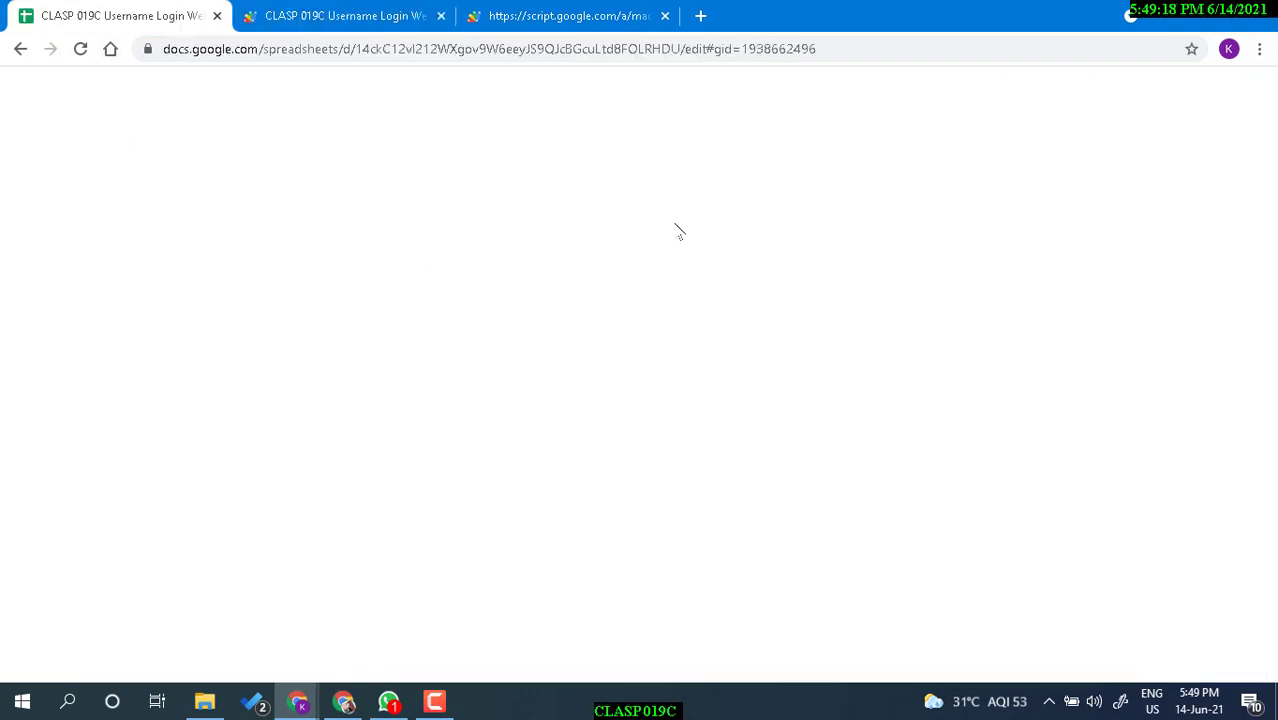
pyautogui.click(398, 50)
pyautogui.click(360, 12)
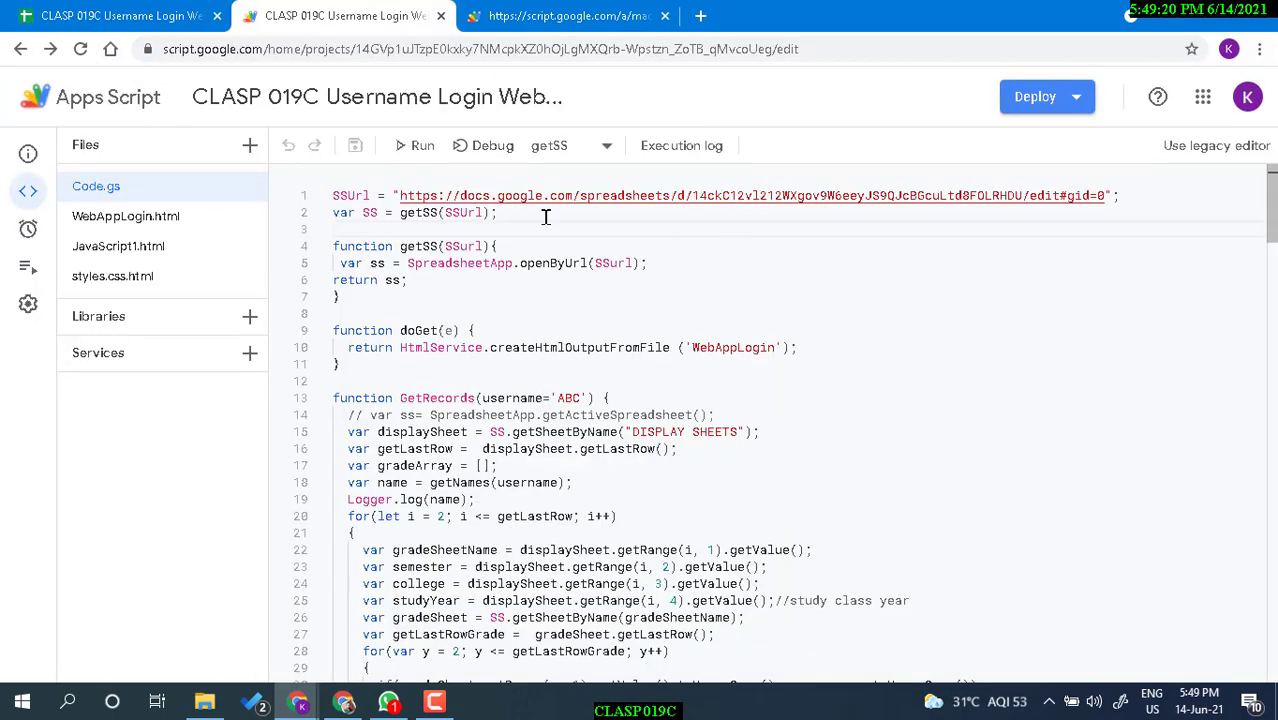
# Highlight the SS variable on line 2 and scroll down through Code.gs.
pyautogui.doubleClick(369, 212)
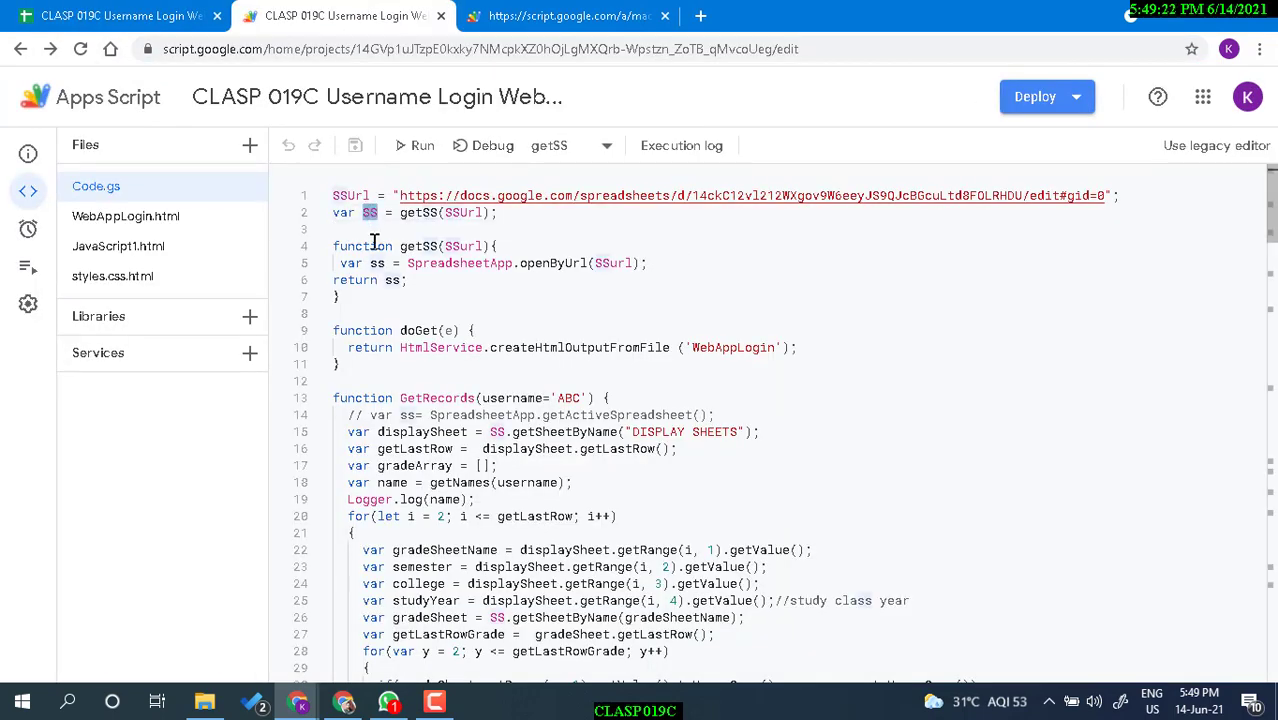
pyautogui.scroll(-1, 470, 316)
pyautogui.scroll(-12, 409, 253)
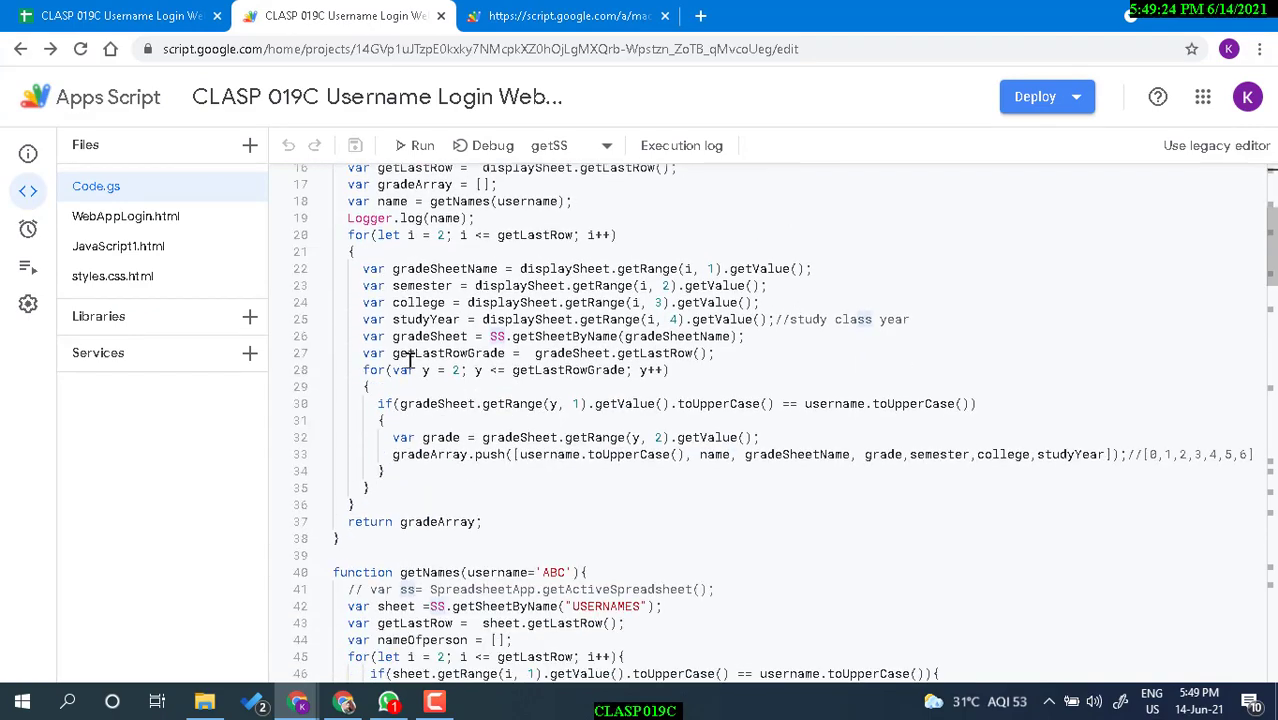
pyautogui.scroll(-16, 450, 383)
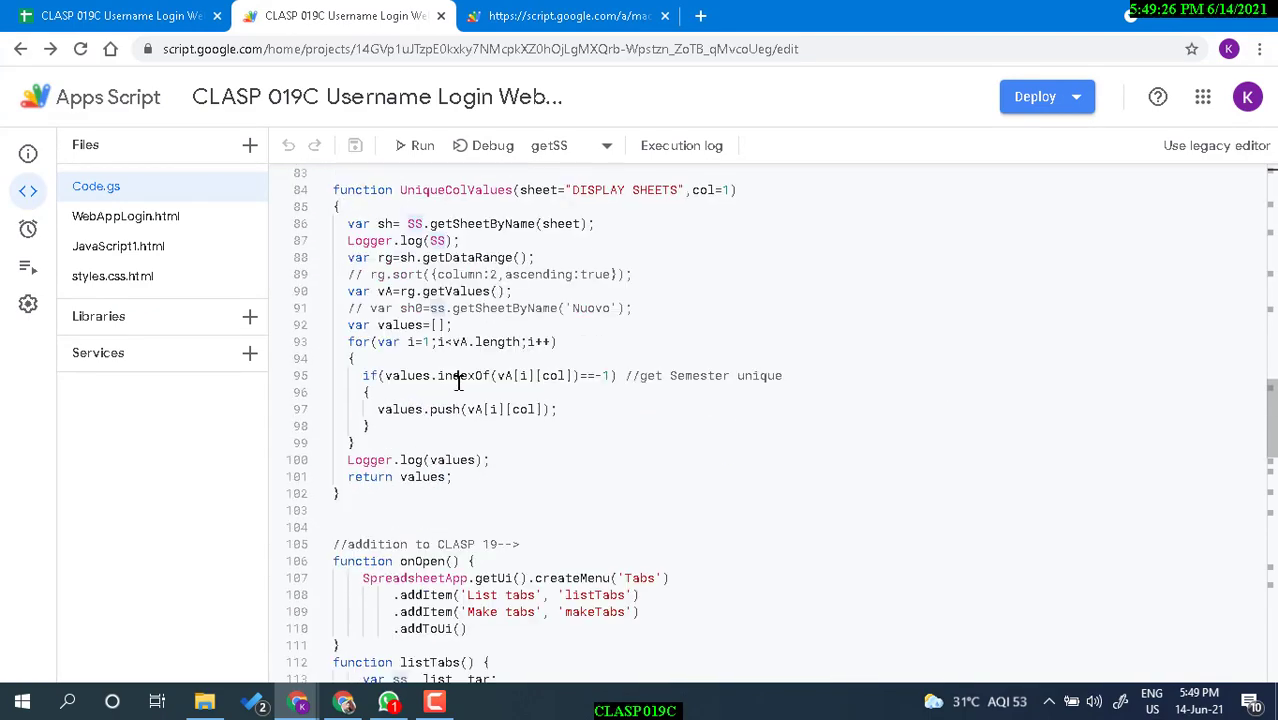
pyautogui.scroll(-9, 462, 386)
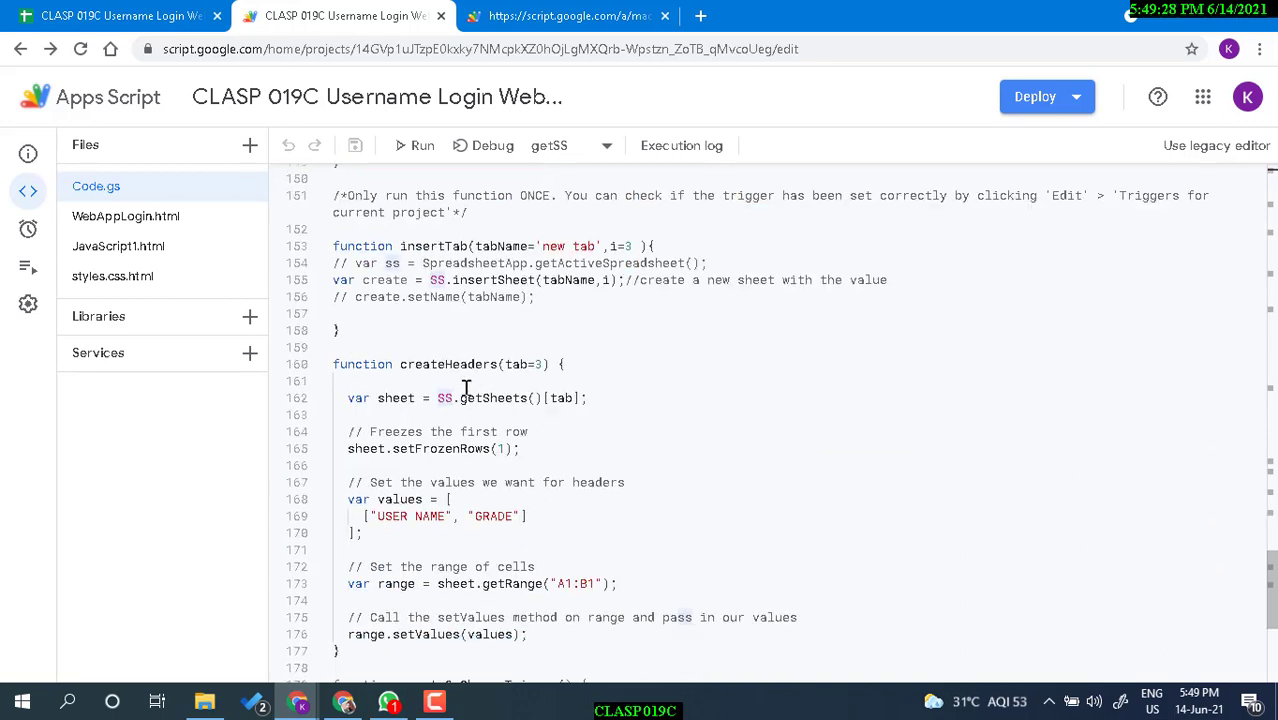
# Open WebAppLogin.html, scroll through it and highlight the GetRecords function on line 13.
pyautogui.click(140, 220)
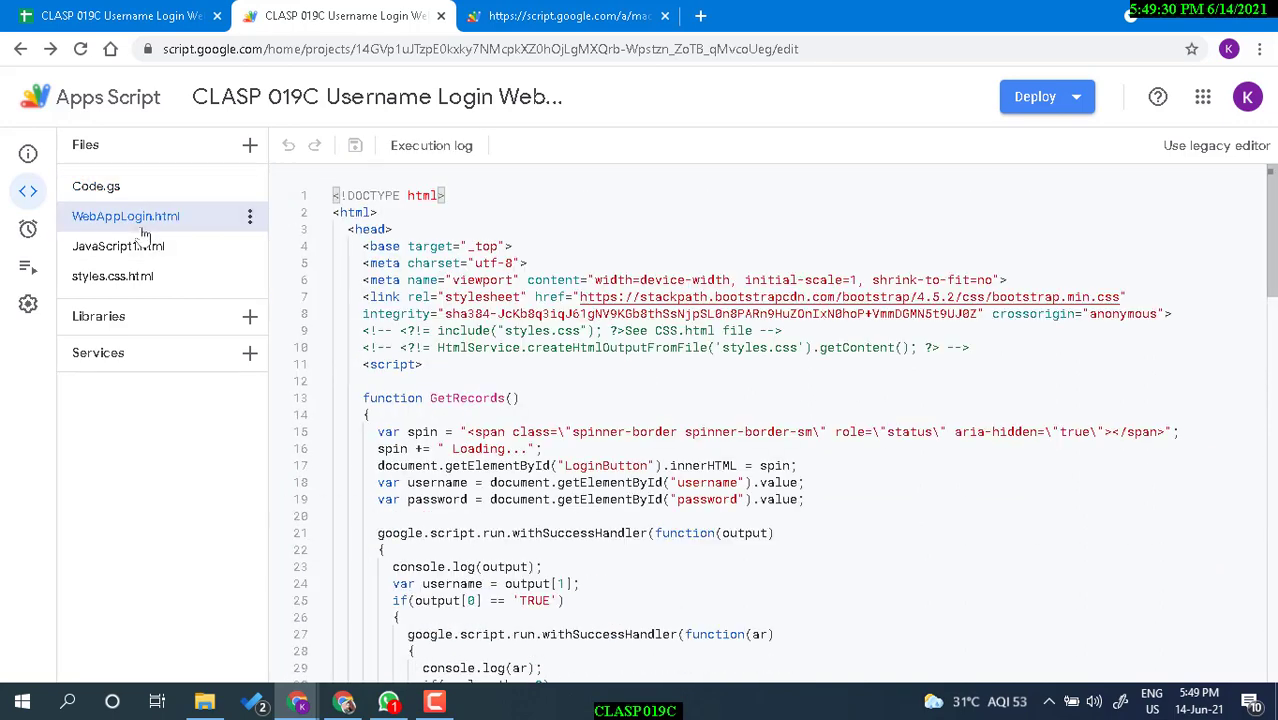
pyautogui.click(620, 16)
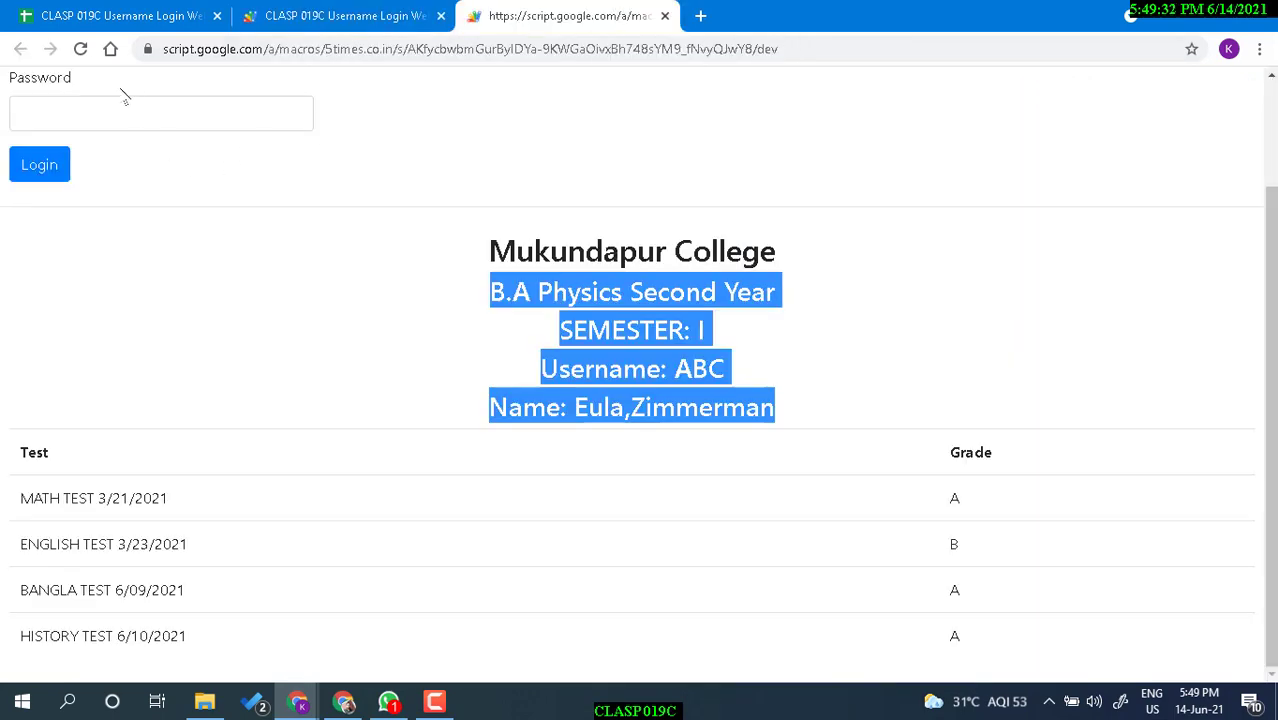
pyautogui.scroll(2, 155, 240)
pyautogui.click(390, 8)
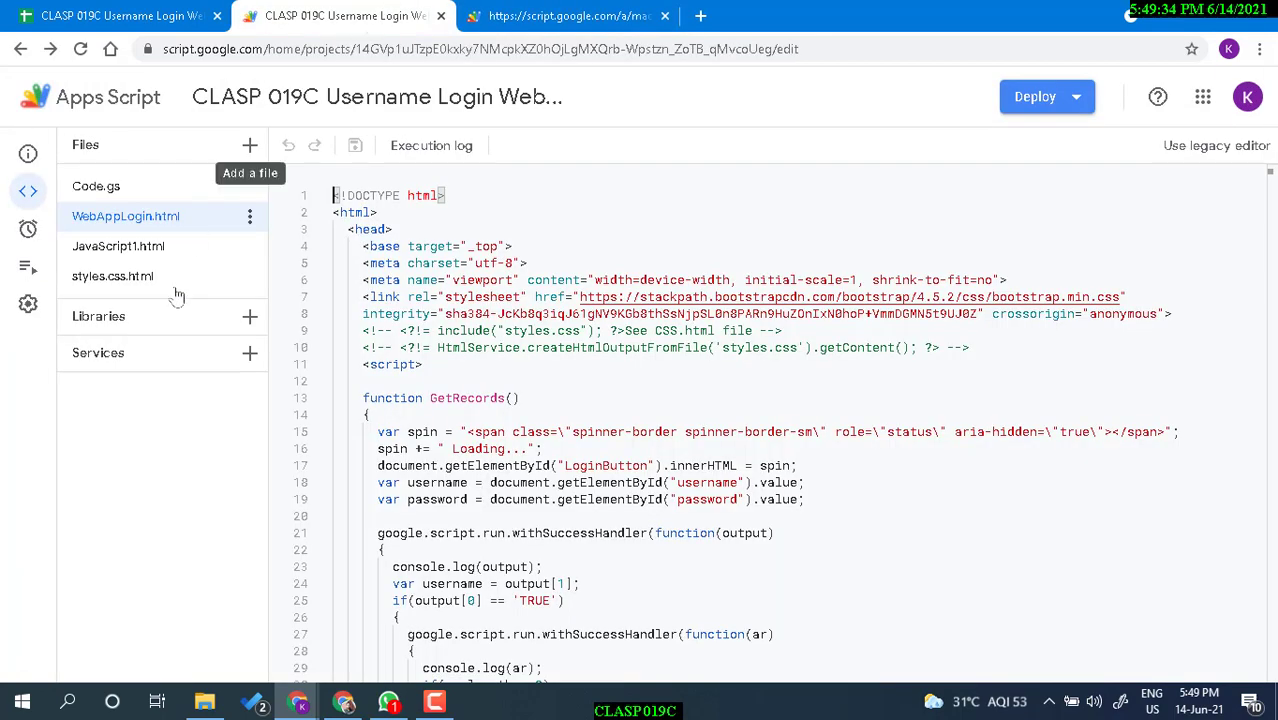
pyautogui.scroll(-3, 437, 463)
pyautogui.scroll(-20, 437, 463)
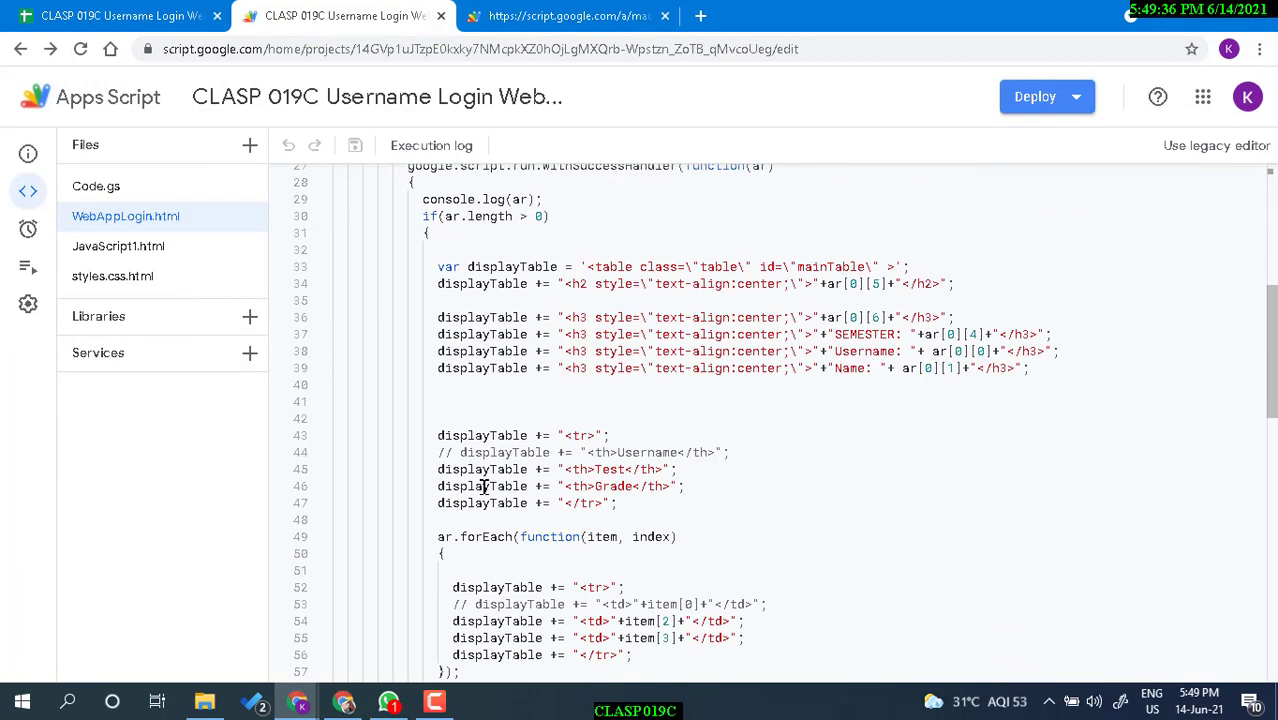
pyautogui.scroll(-1, 457, 531)
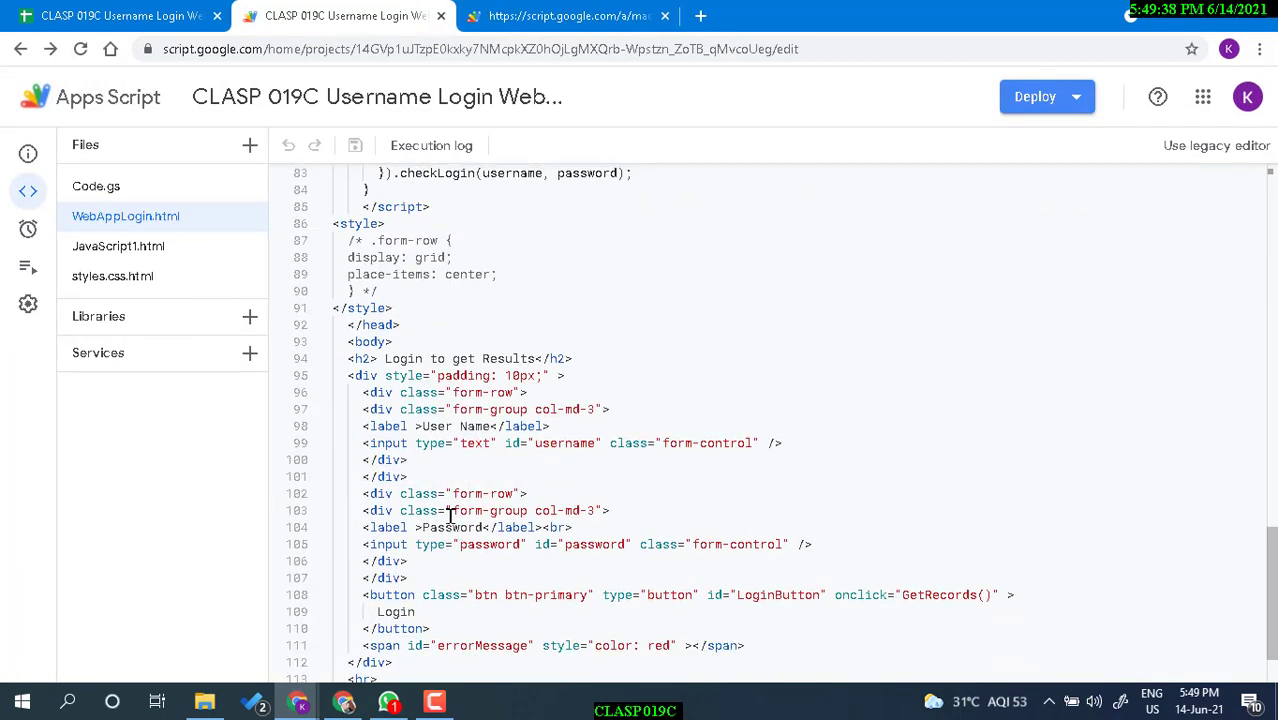
pyautogui.scroll(14, 616, 380)
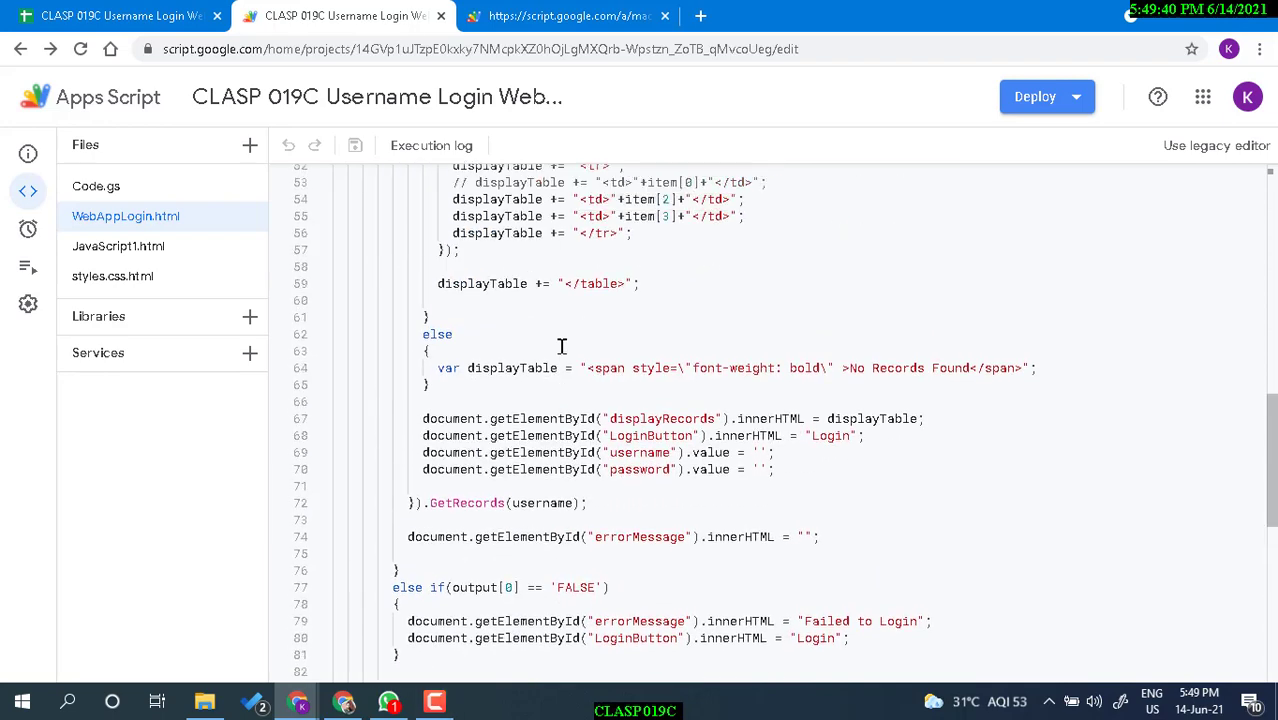
pyautogui.scroll(9, 565, 412)
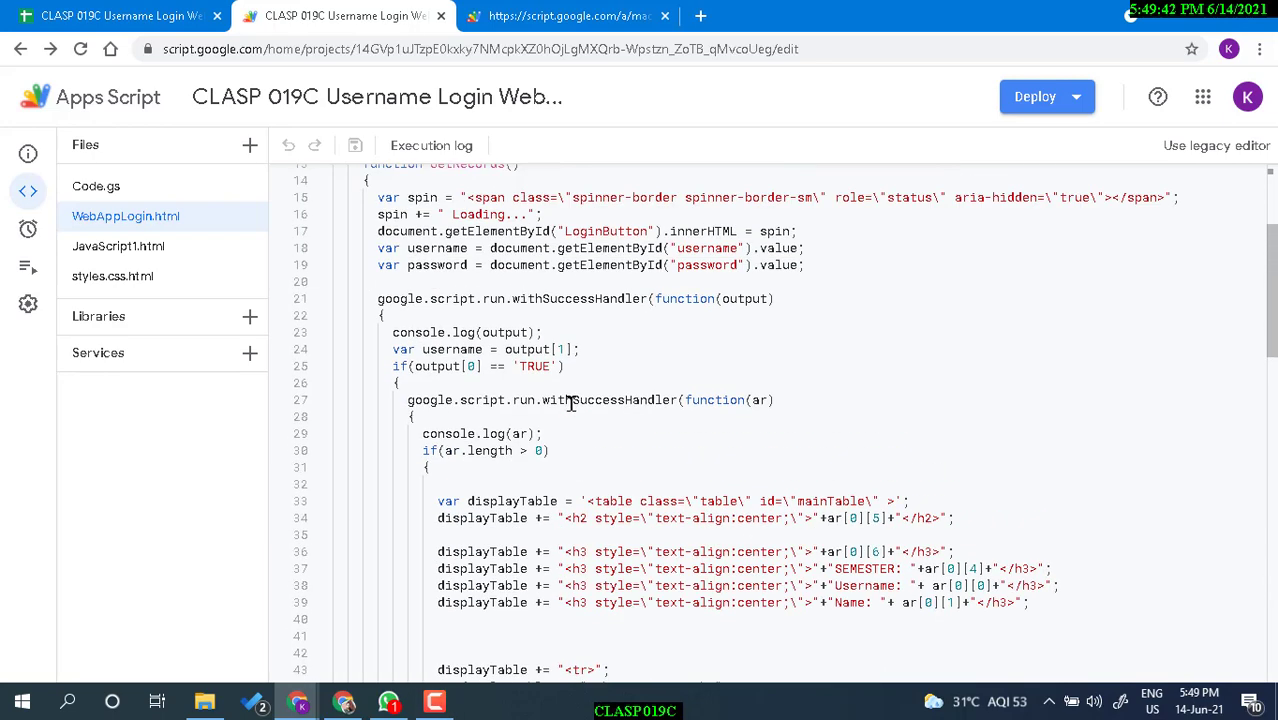
pyautogui.scroll(5, 455, 340)
pyautogui.doubleClick(443, 401)
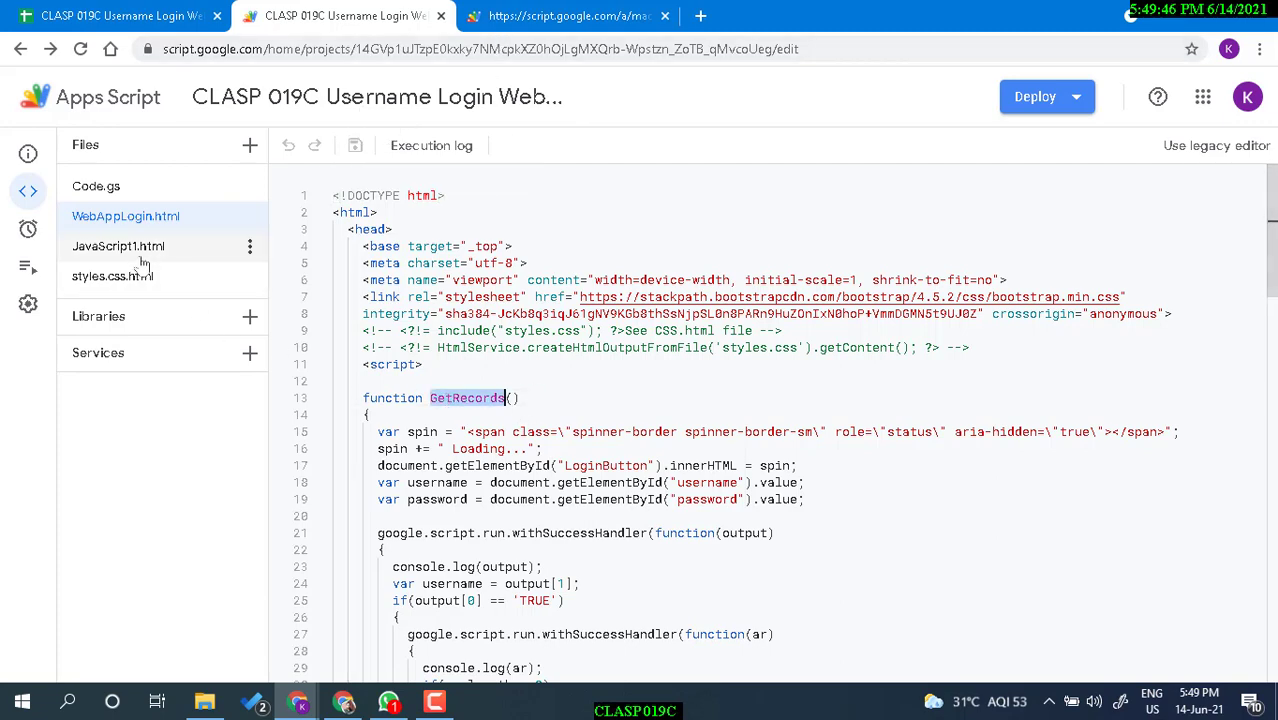
# Open Code.gs and scroll up to highlight the GetRecords function name.
pyautogui.click(135, 190)
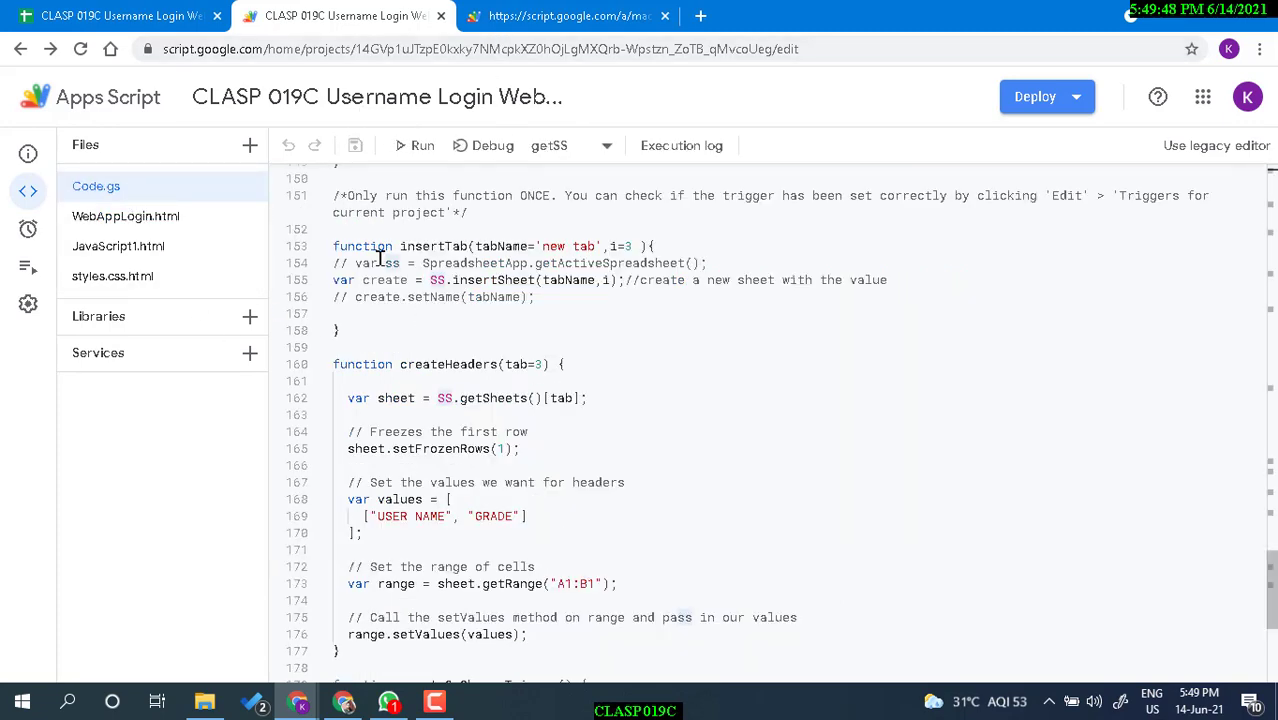
pyautogui.scroll(-3, 488, 488)
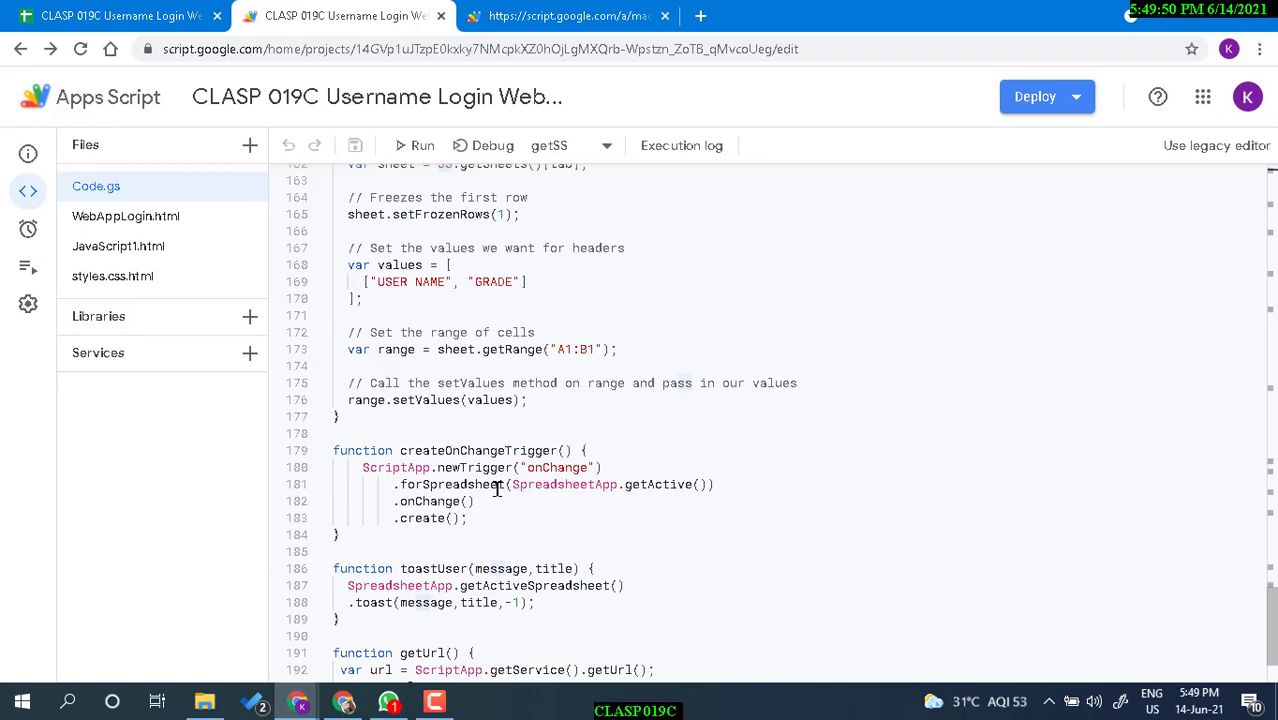
pyautogui.scroll(-2, 500, 490)
pyautogui.scroll(7, 506, 491)
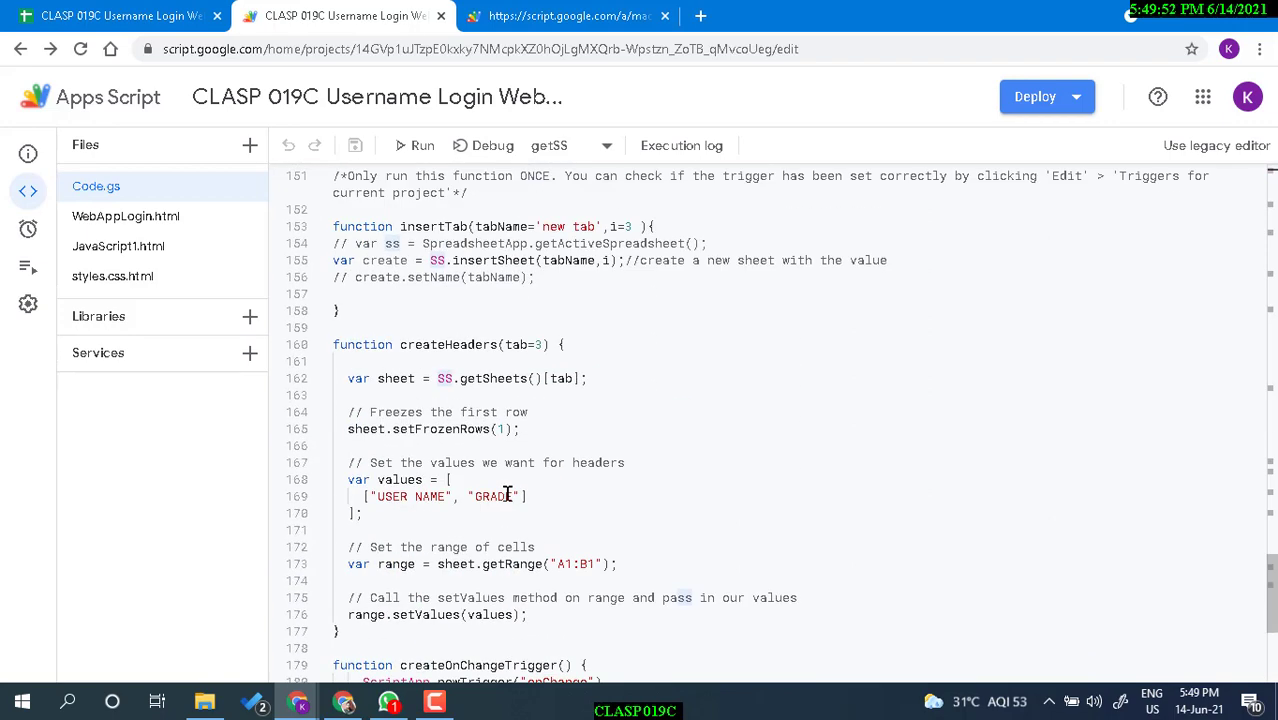
pyautogui.scroll(7, 506, 493)
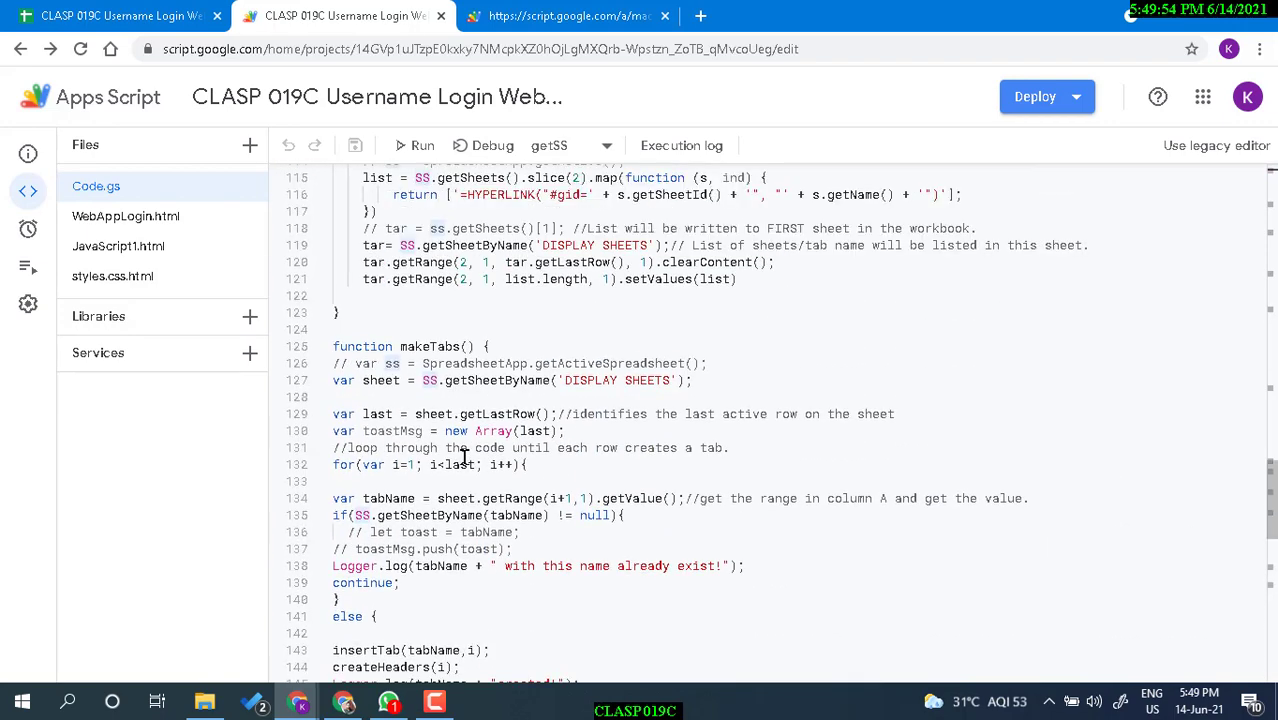
pyautogui.scroll(7, 462, 456)
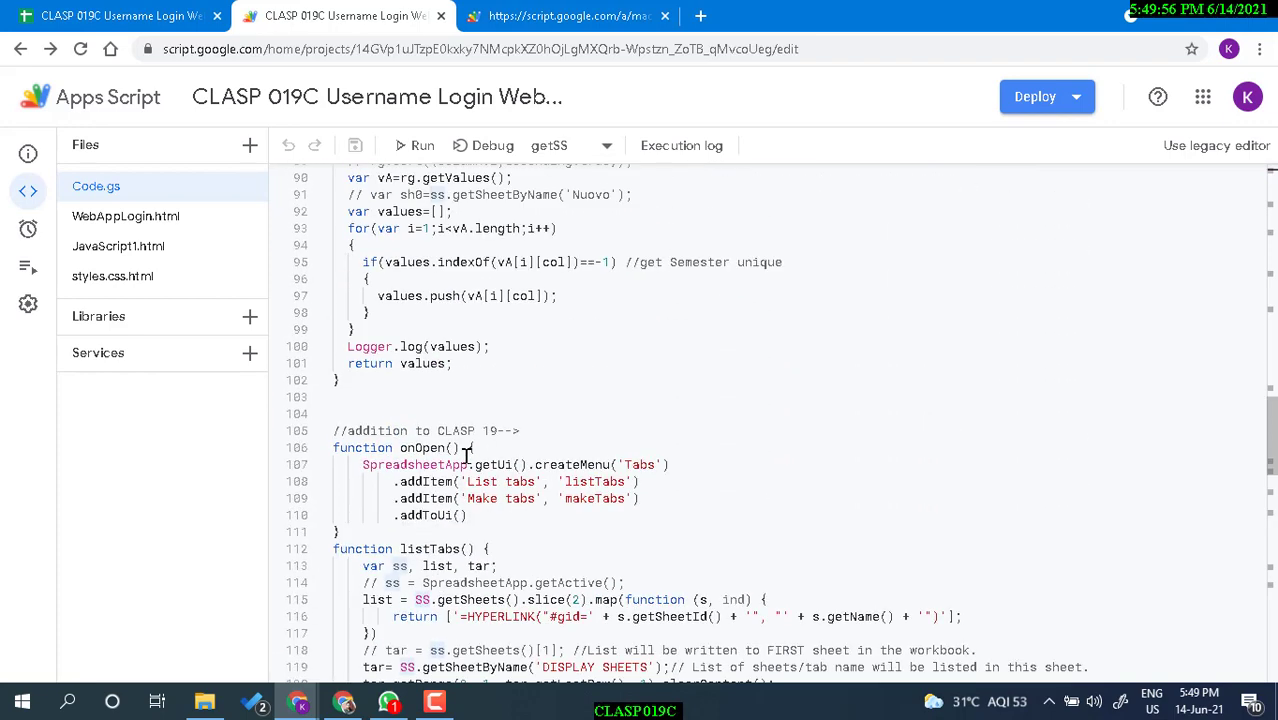
pyautogui.scroll(7, 465, 452)
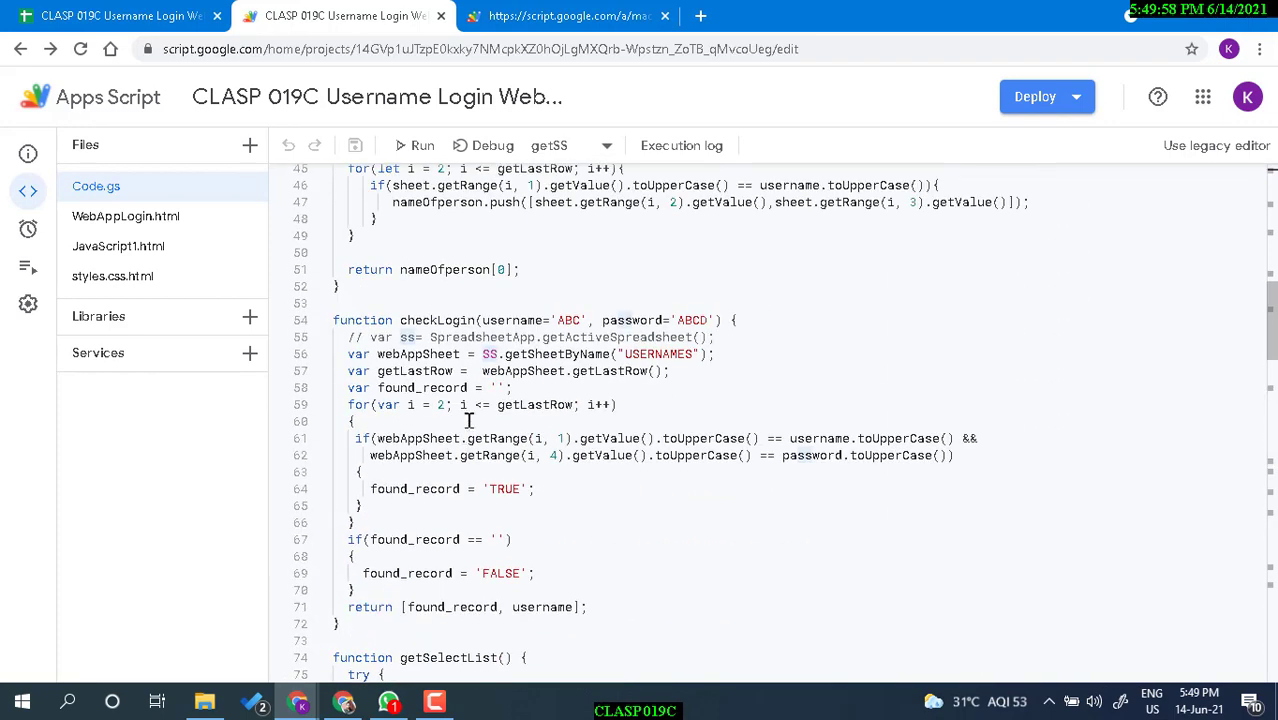
pyautogui.scroll(3, 437, 345)
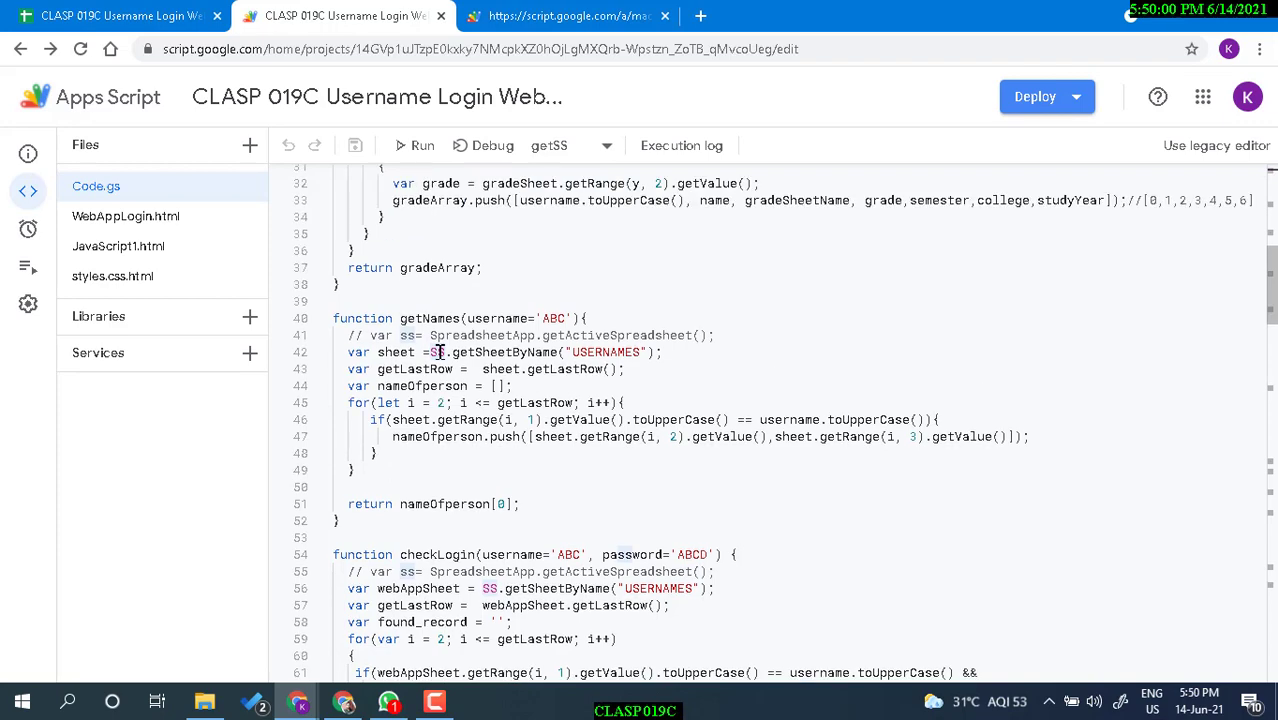
pyautogui.scroll(4, 450, 390)
pyautogui.scroll(2, 455, 396)
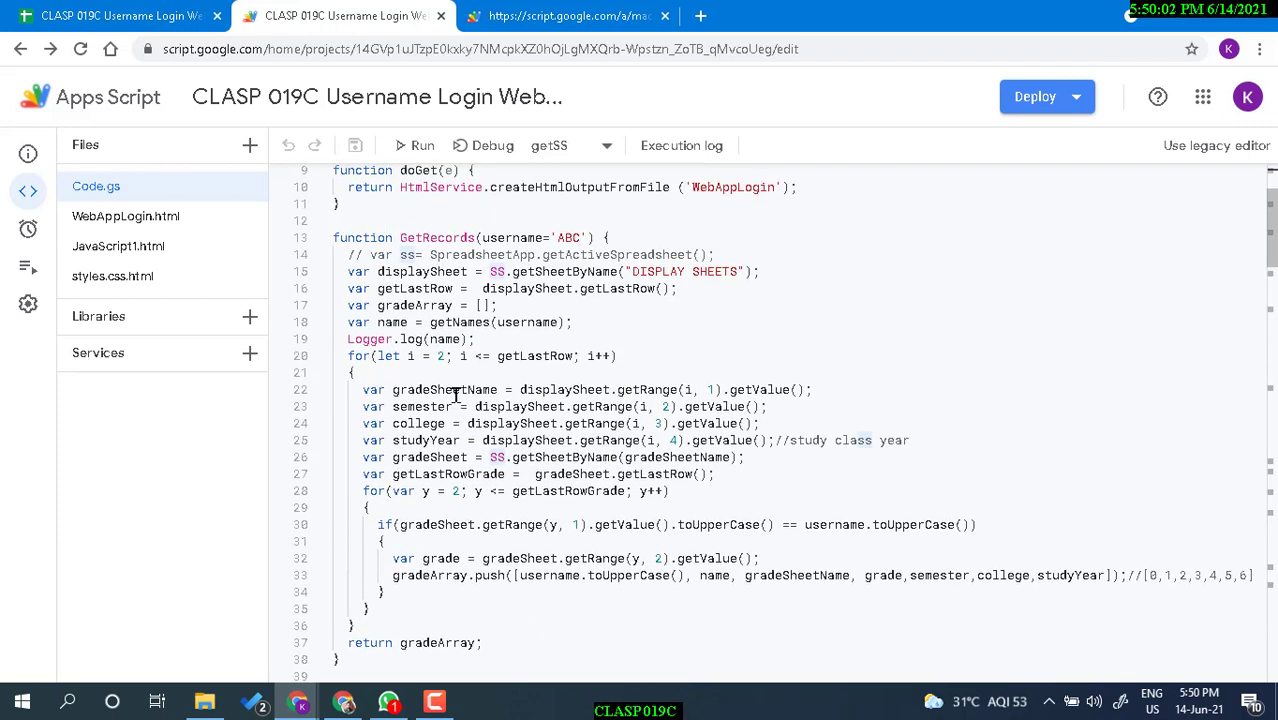
pyautogui.doubleClick(443, 238)
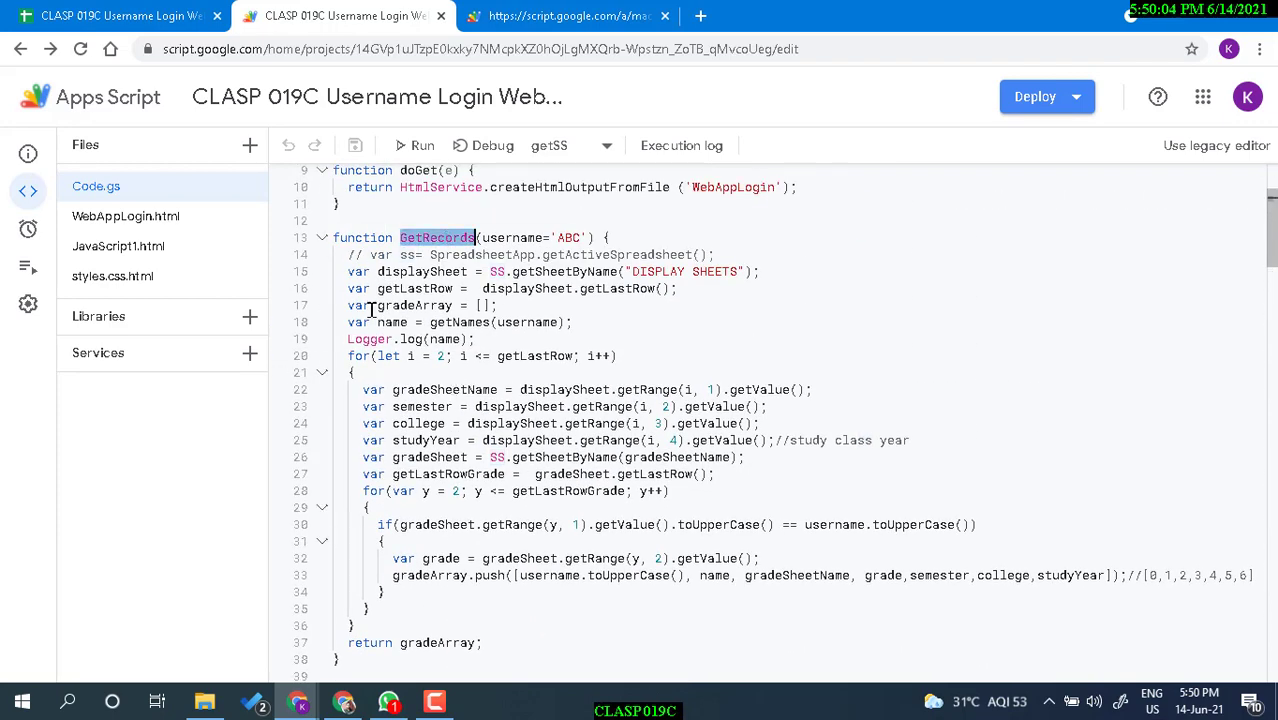
# Compare the running web app and the spreadsheet with the GetRecords code.
pyautogui.click(560, 24)
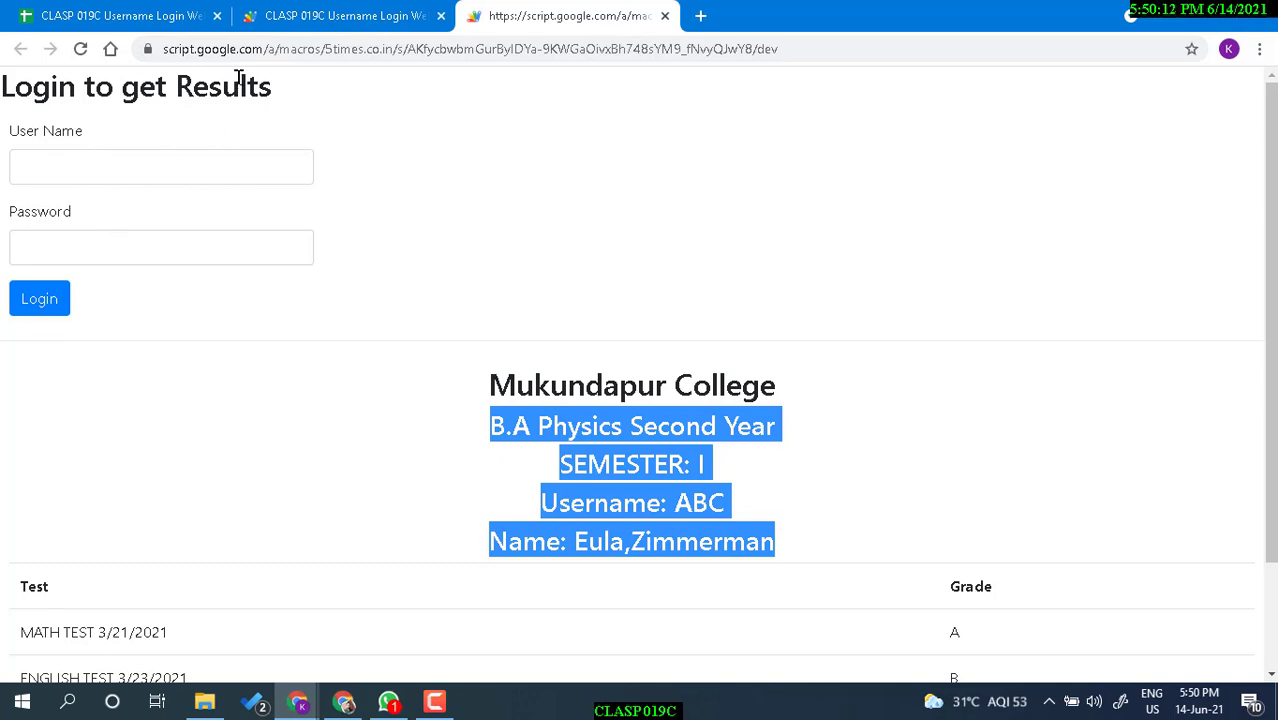
pyautogui.click(158, 18)
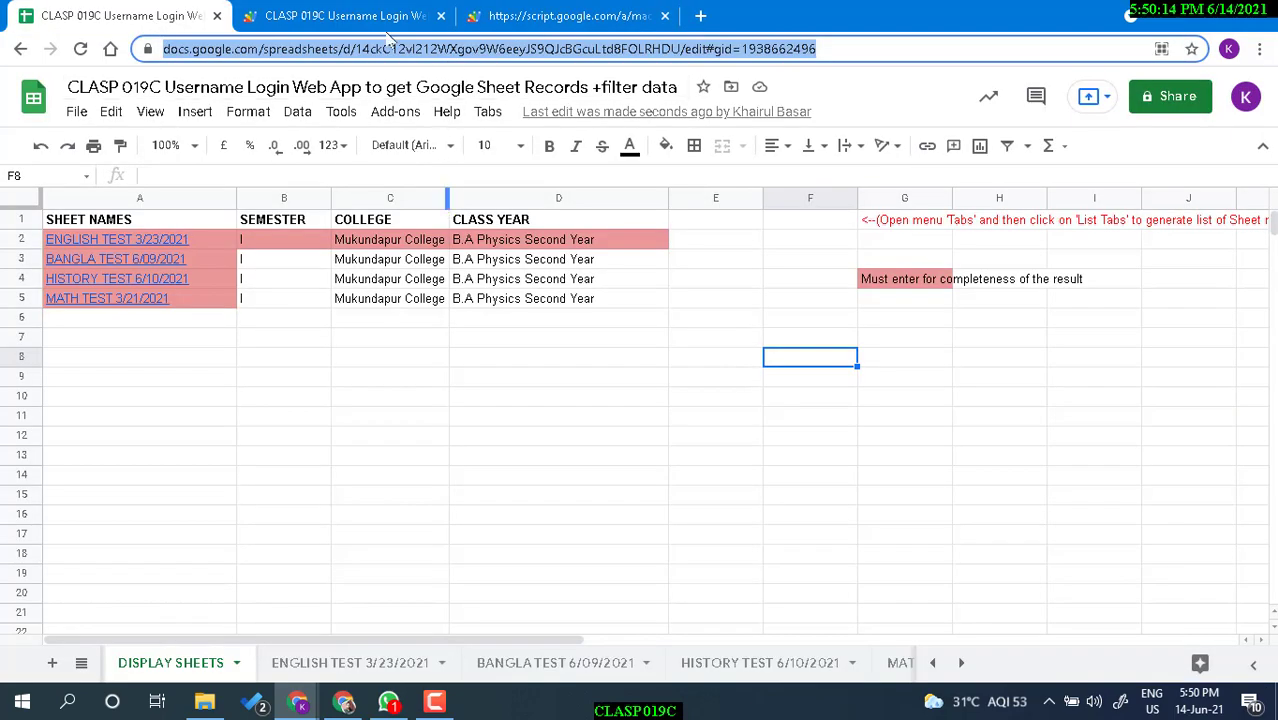
pyautogui.click(365, 16)
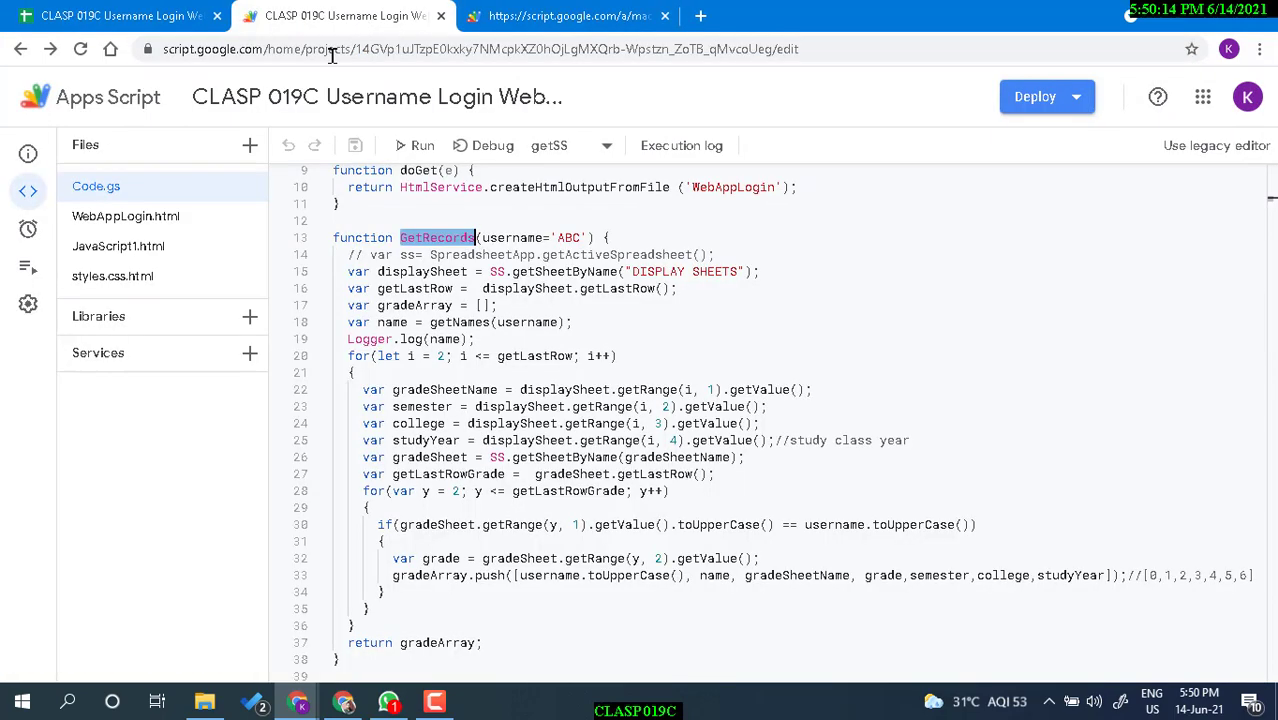
# Review styles.css.html and JavaScript1.html, highlighting the getSelectList call.
pyautogui.click(137, 278)
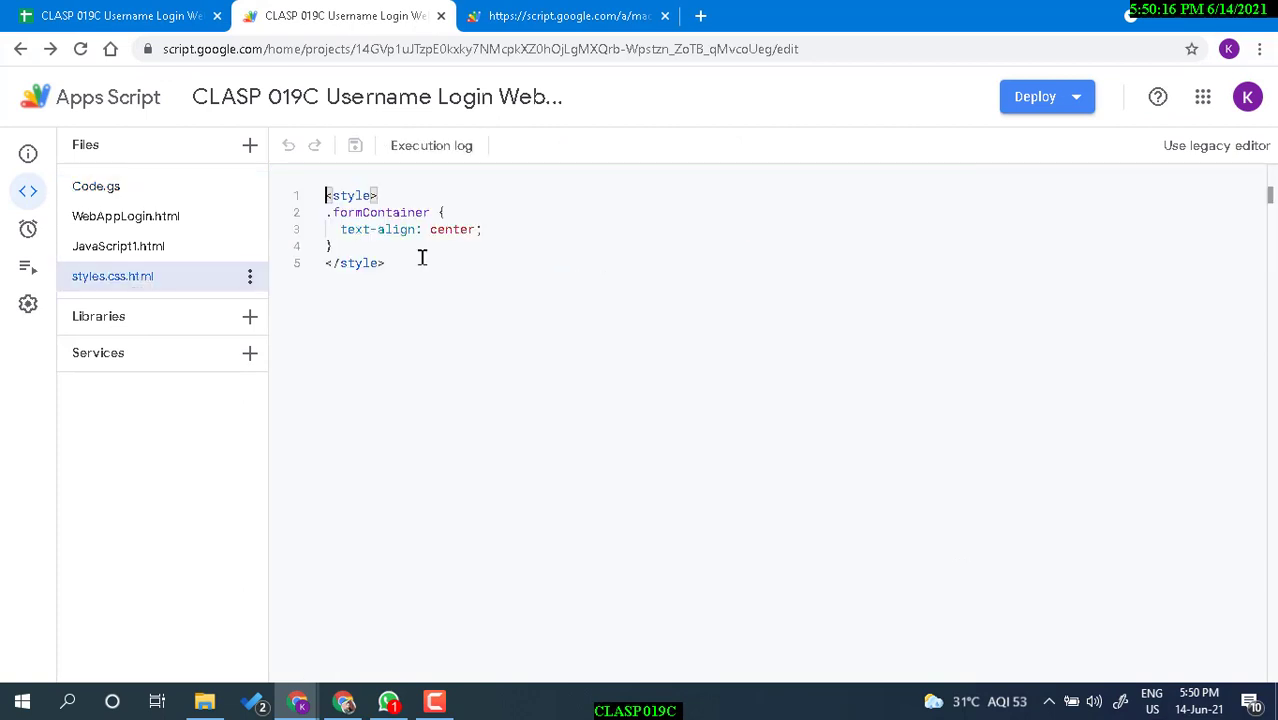
pyautogui.click(150, 248)
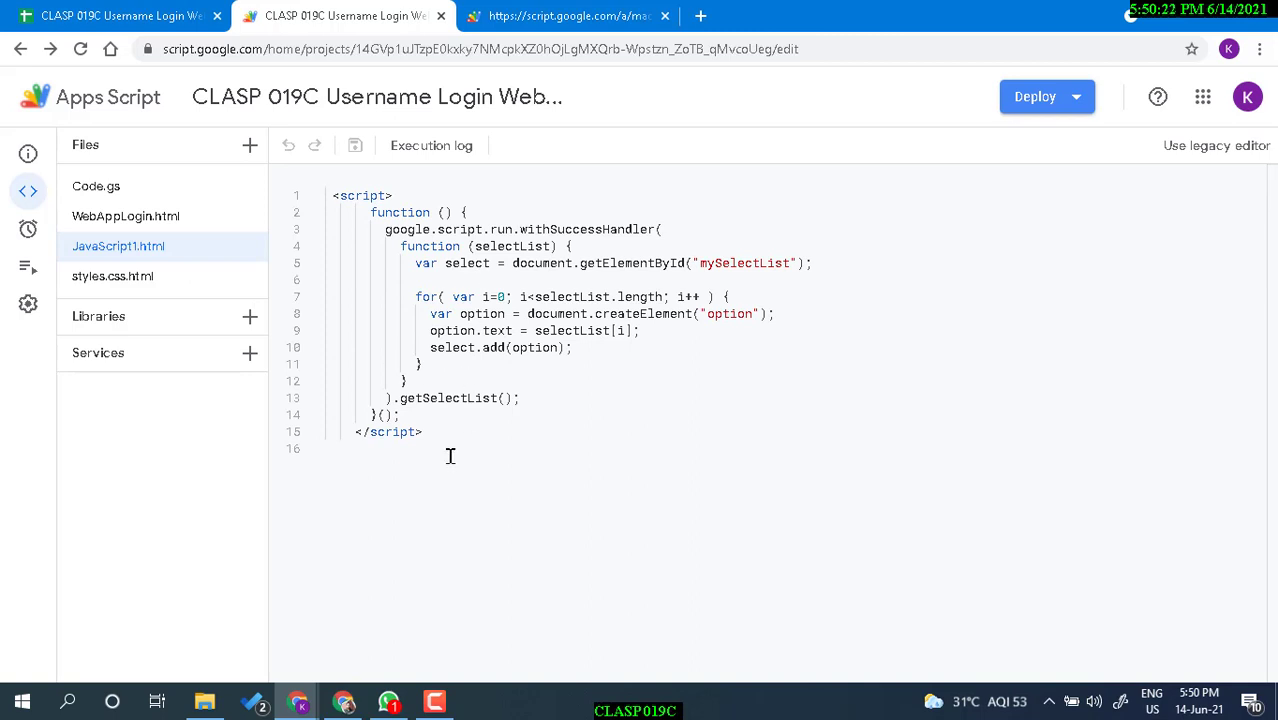
pyautogui.doubleClick(449, 398)
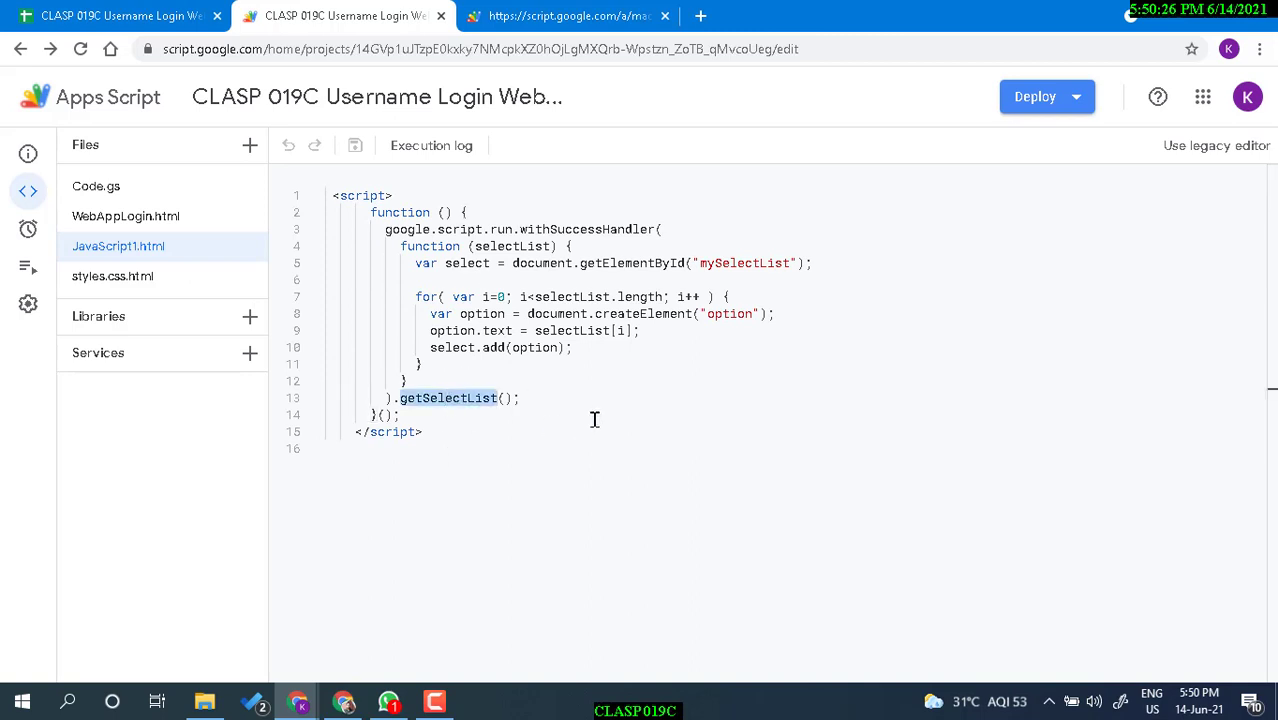
# Open WebAppLogin.html, then return to the web app's Mukundapur College B.A Physics Second Year grades page.
pyautogui.click(150, 216)
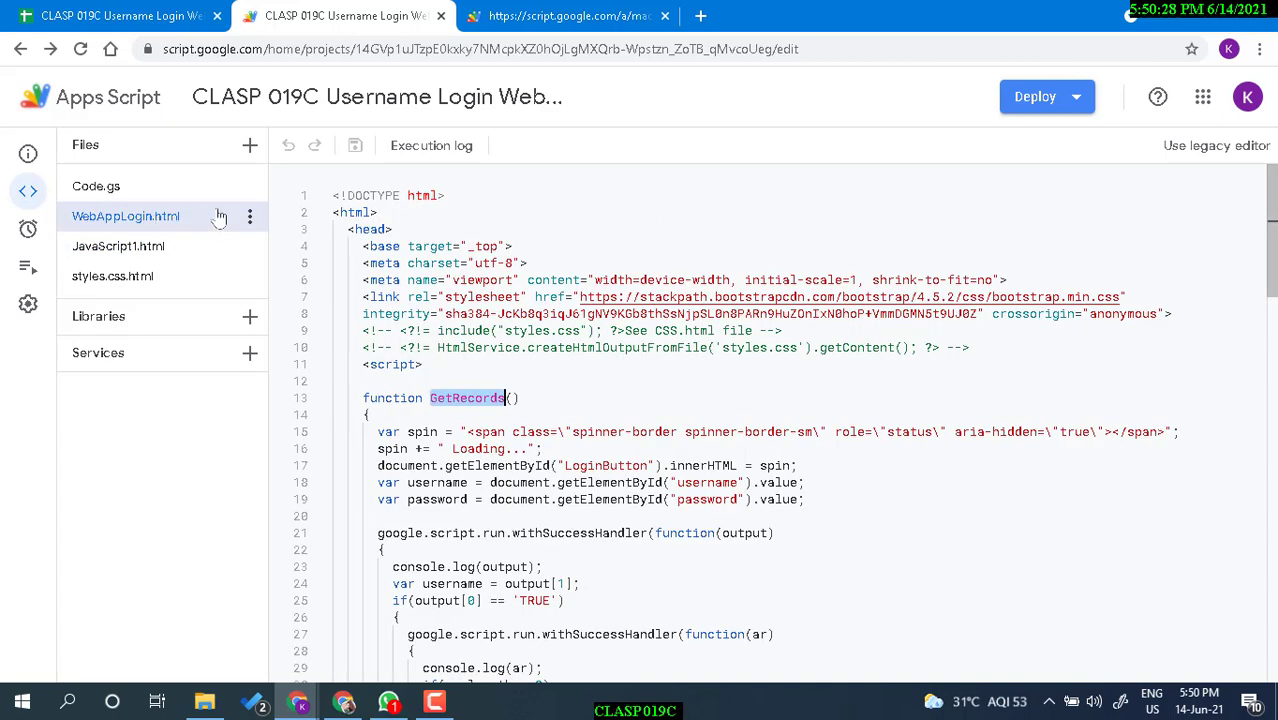
pyautogui.hotkey('ctrl', 'Tab')
pyautogui.click(978, 490)
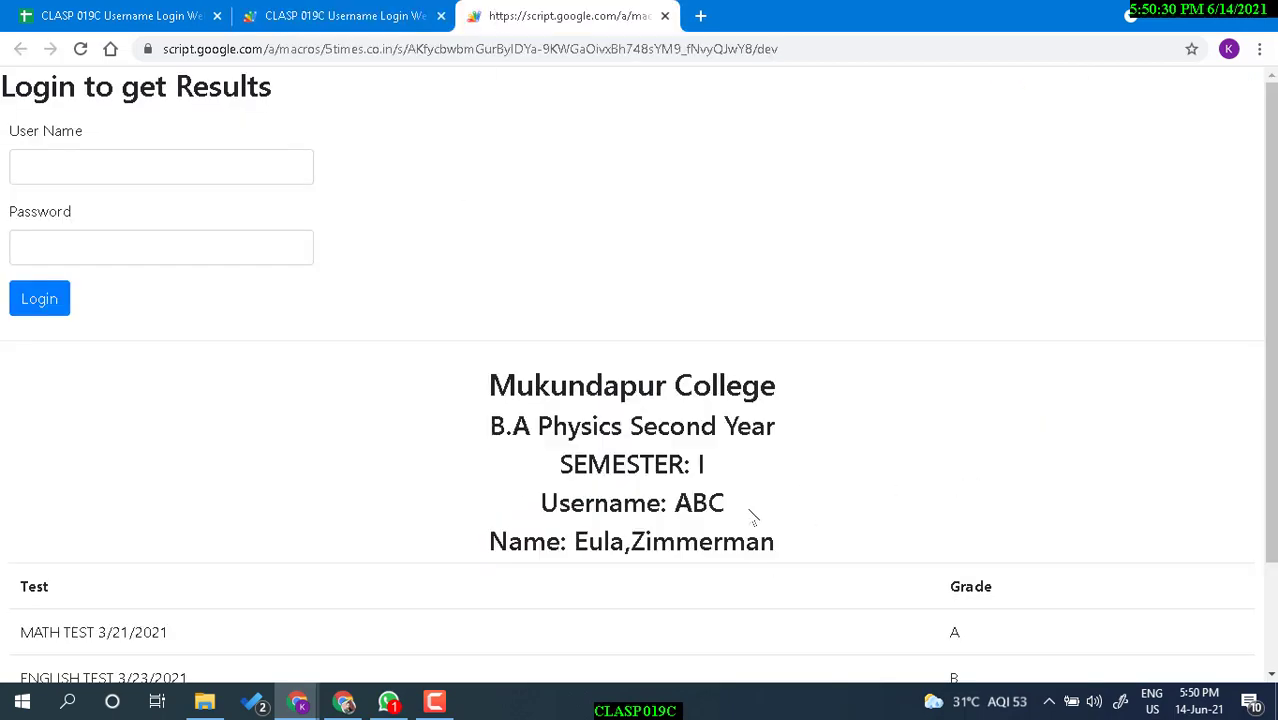
pyautogui.scroll(-2, 755, 515)
pyautogui.moveTo(688, 337); pyautogui.dragTo(780, 342)
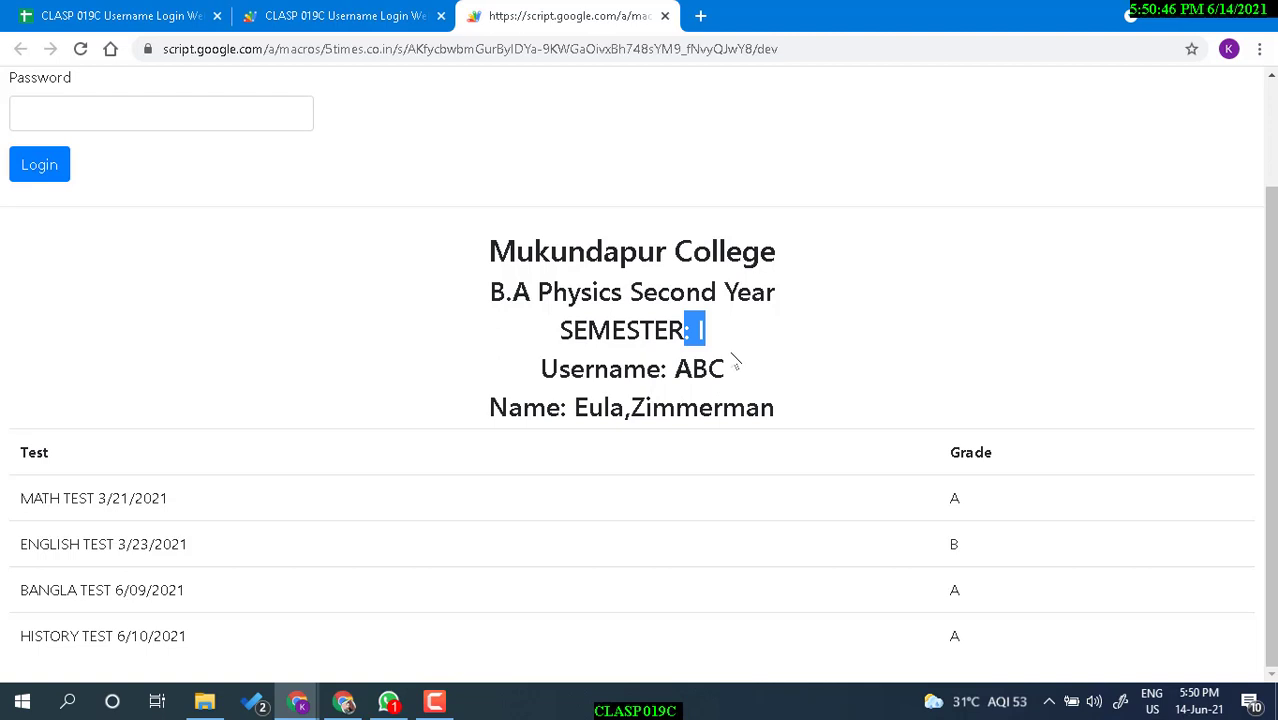
pyautogui.moveTo(630, 296); pyautogui.dragTo(793, 308)
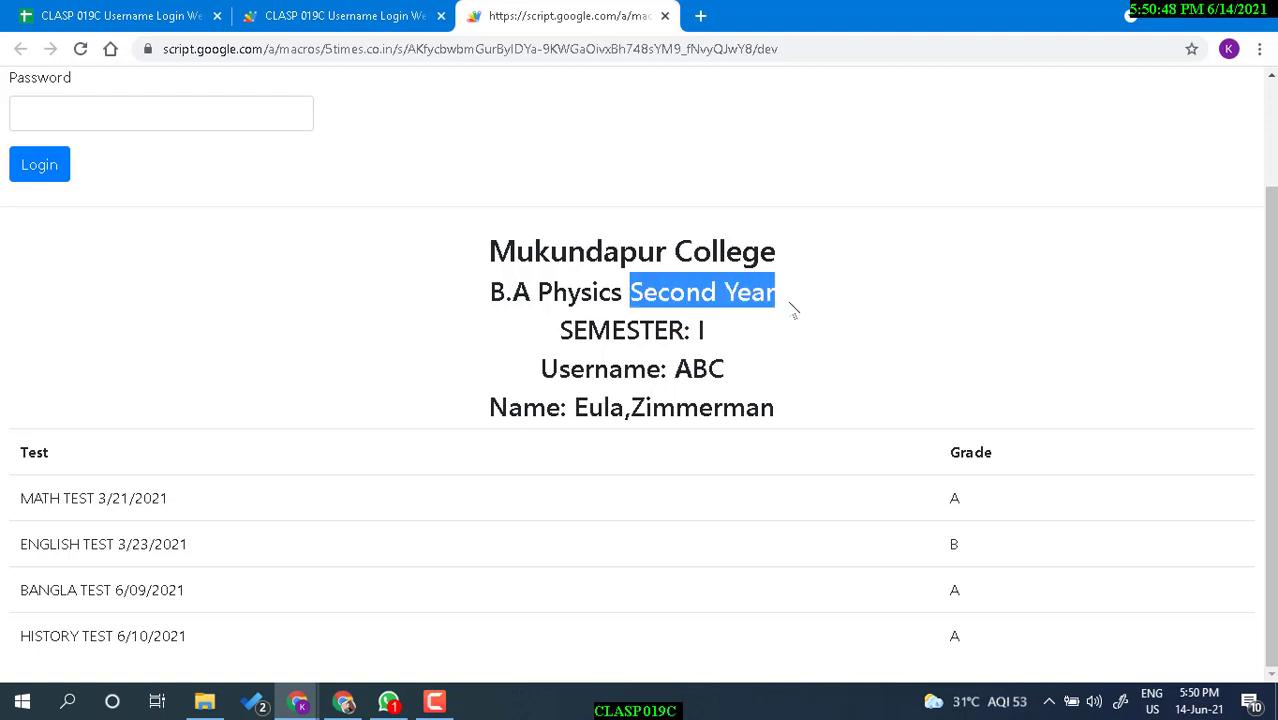
pyautogui.click(760, 348)
pyautogui.moveTo(697, 333); pyautogui.dragTo(736, 337)
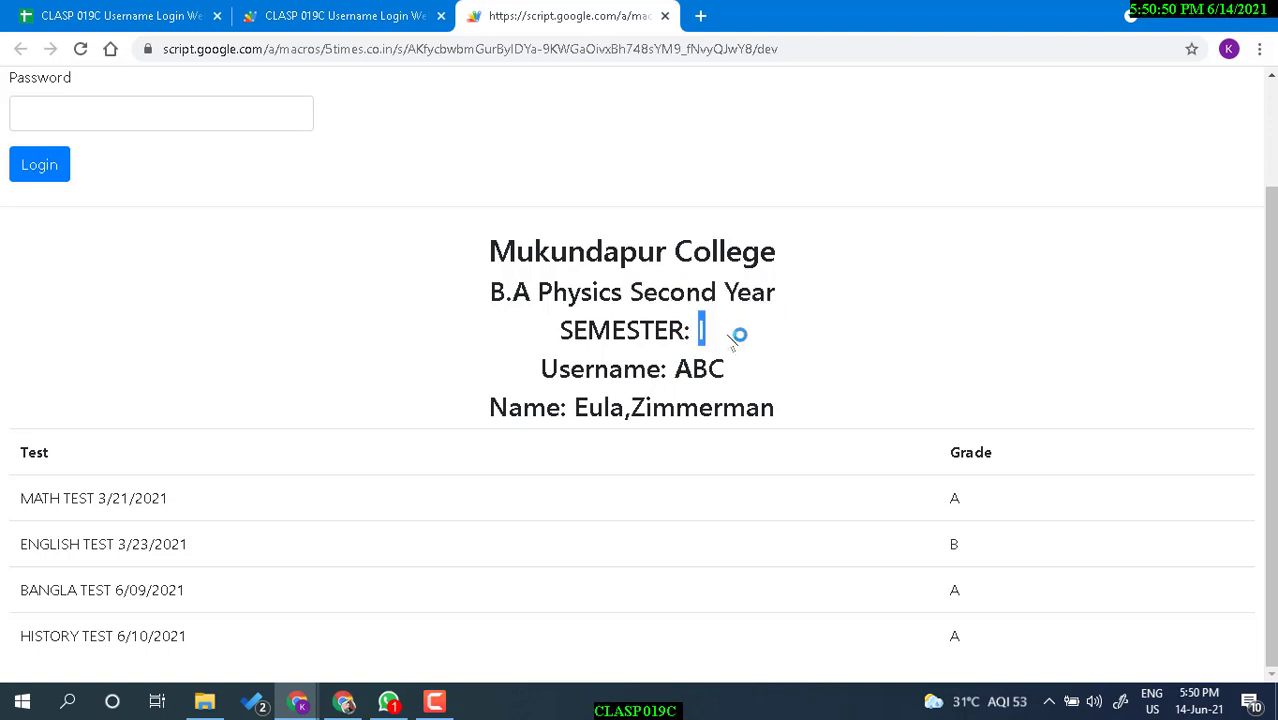
pyautogui.click(687, 335)
pyautogui.moveTo(556, 333); pyautogui.dragTo(747, 330)
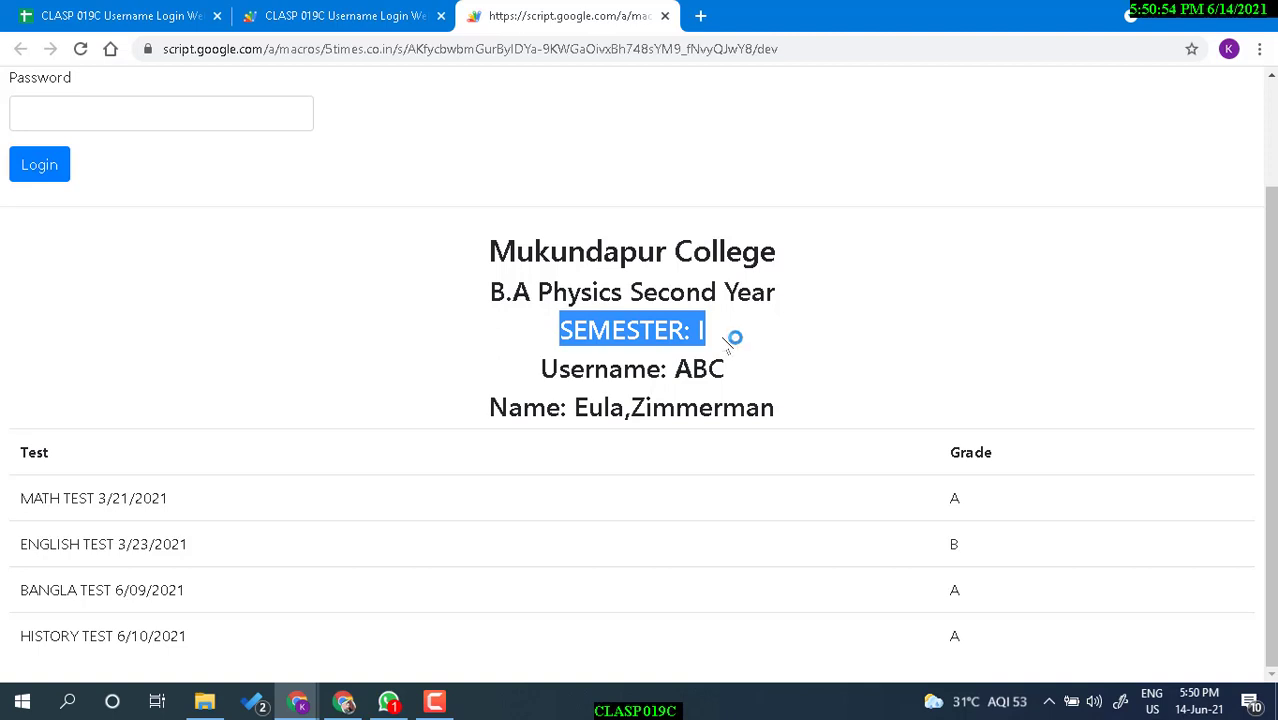
pyautogui.click(720, 337)
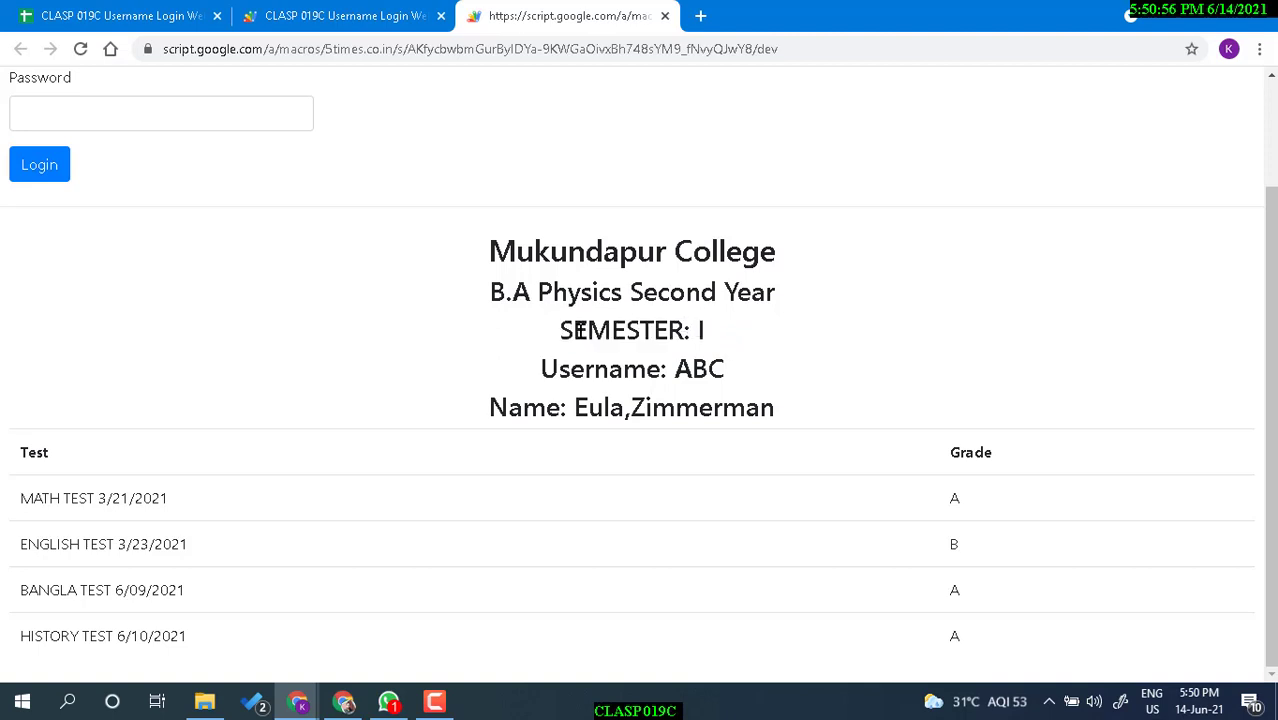
pyautogui.moveTo(580, 330); pyautogui.dragTo(757, 338)
pyautogui.click(719, 300)
pyautogui.moveTo(772, 295); pyautogui.dragTo(645, 289)
pyautogui.click(680, 330)
pyautogui.moveTo(12, 490); pyautogui.dragTo(980, 540)
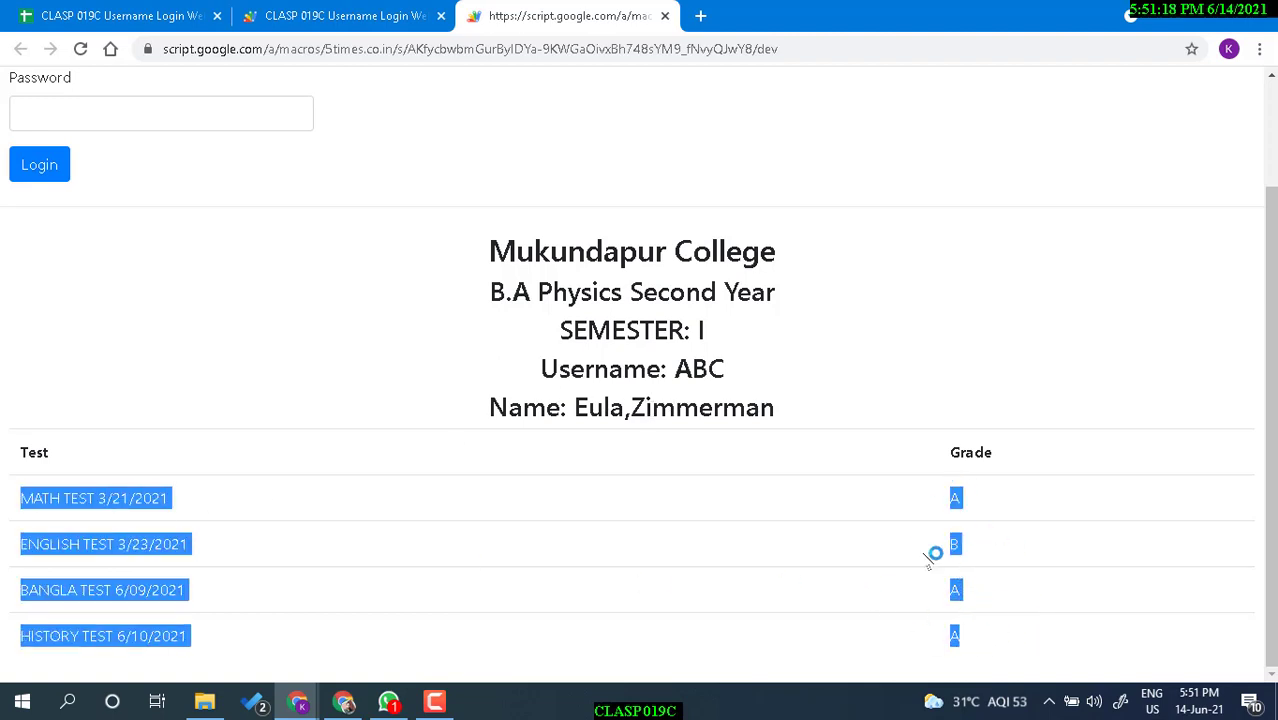
pyautogui.scroll(2, 787, 497)
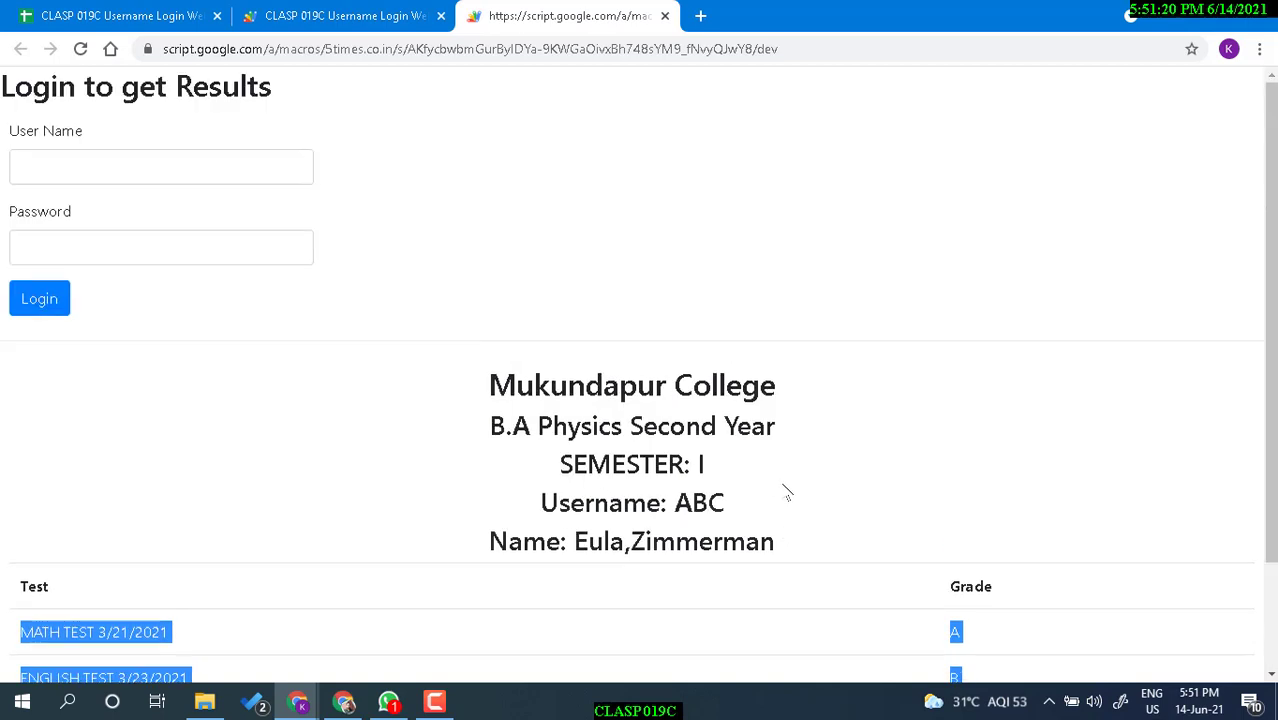
pyautogui.scroll(-2, 786, 497)
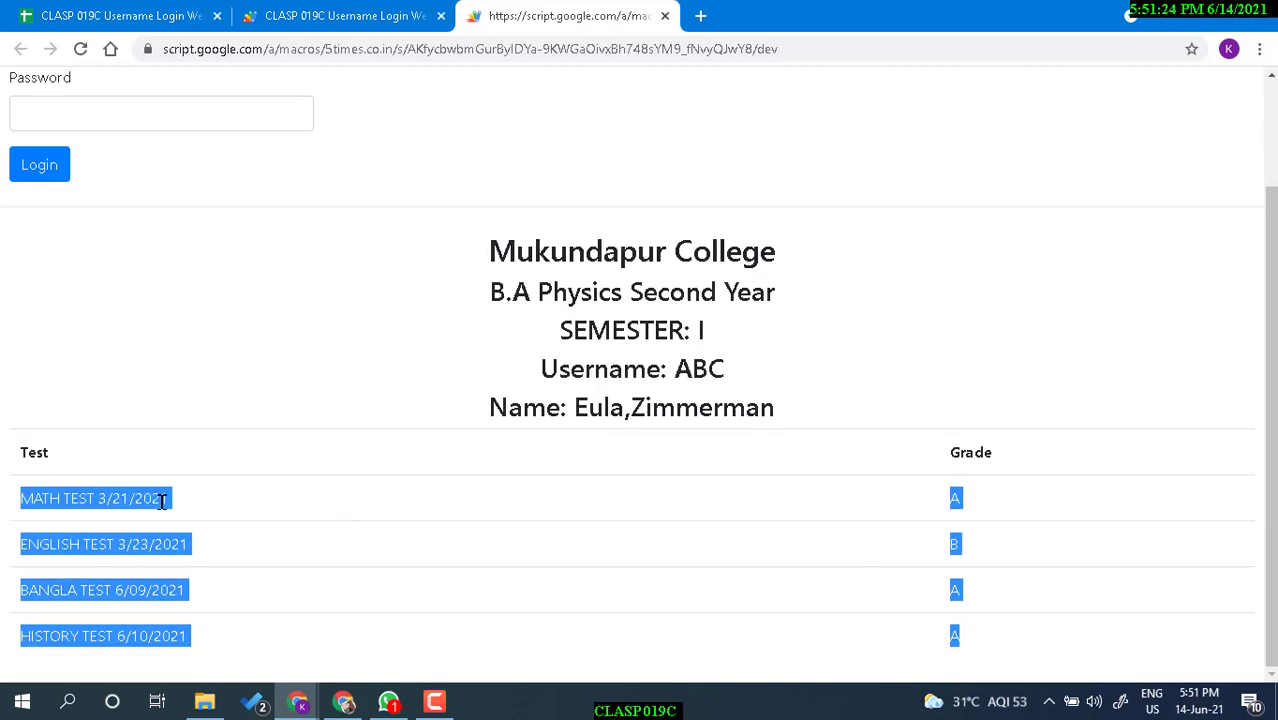
pyautogui.click(161, 500)
pyautogui.scroll(2, 895, 566)
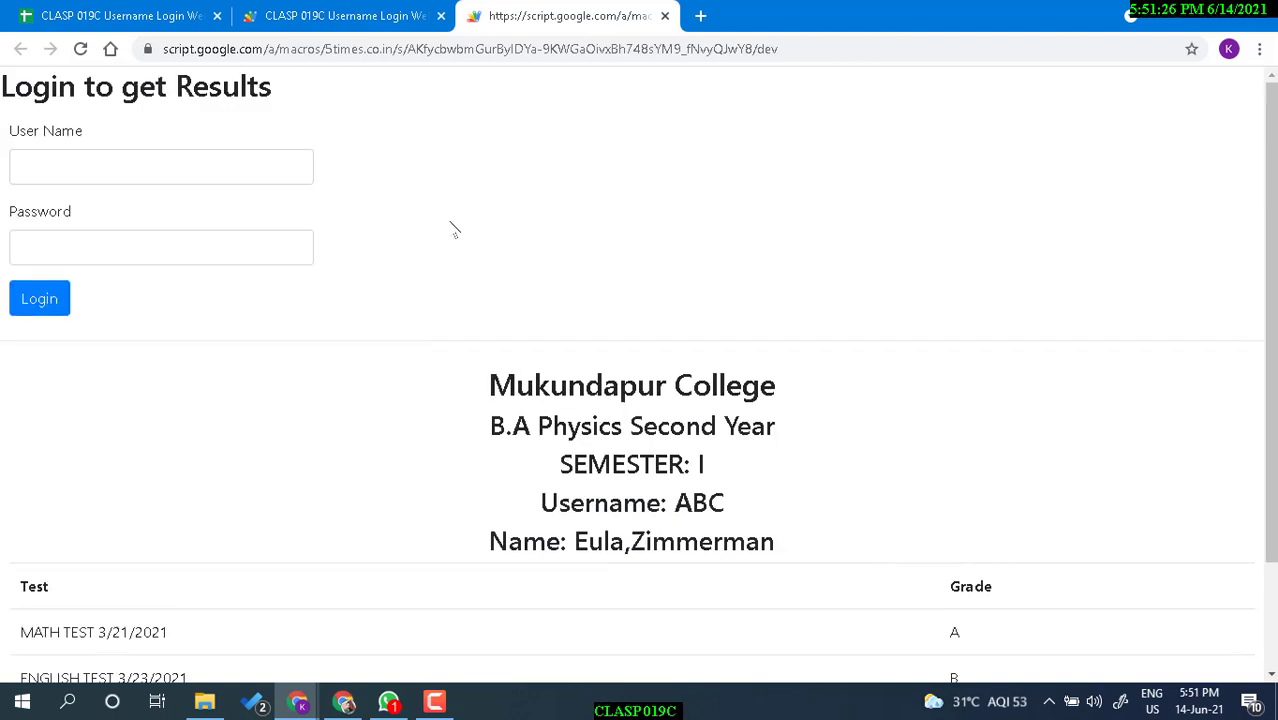